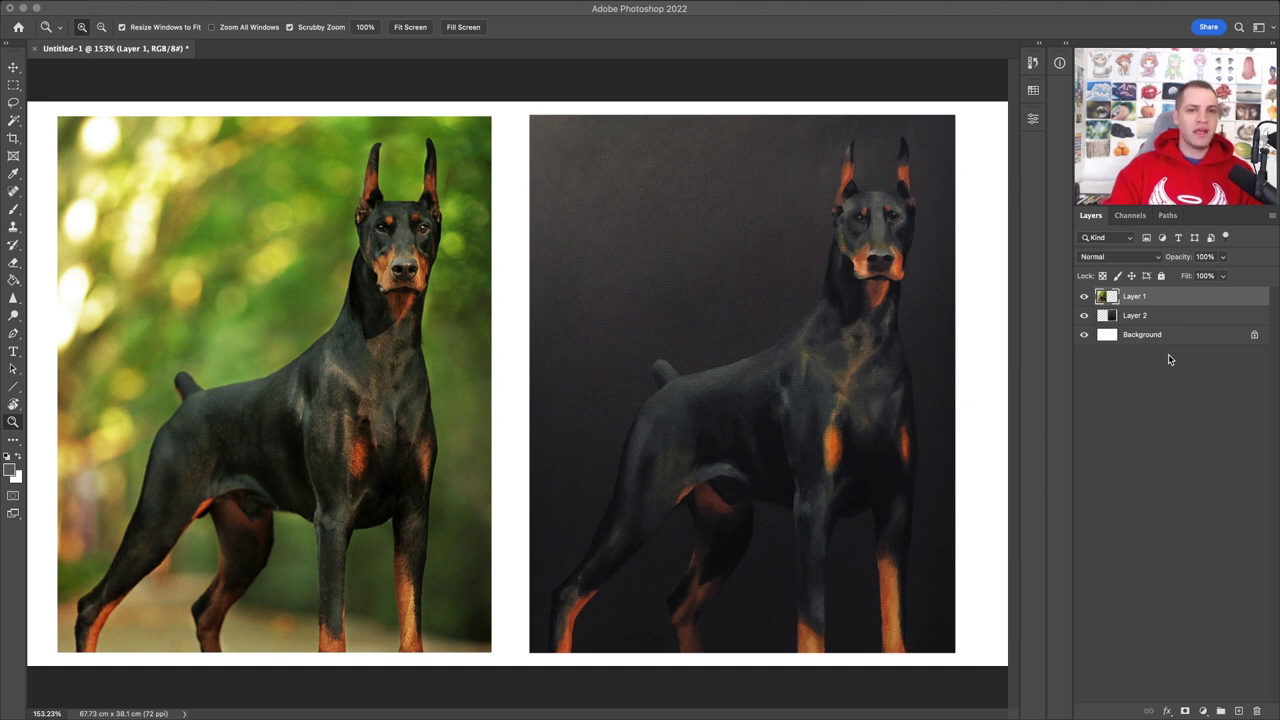
Step: On a new layer, outline the dog's dark flank shadow in red with a 5 px brush and place it on the painted dog's flank
{"action": "left_click", "coordinate": [1240, 711]}
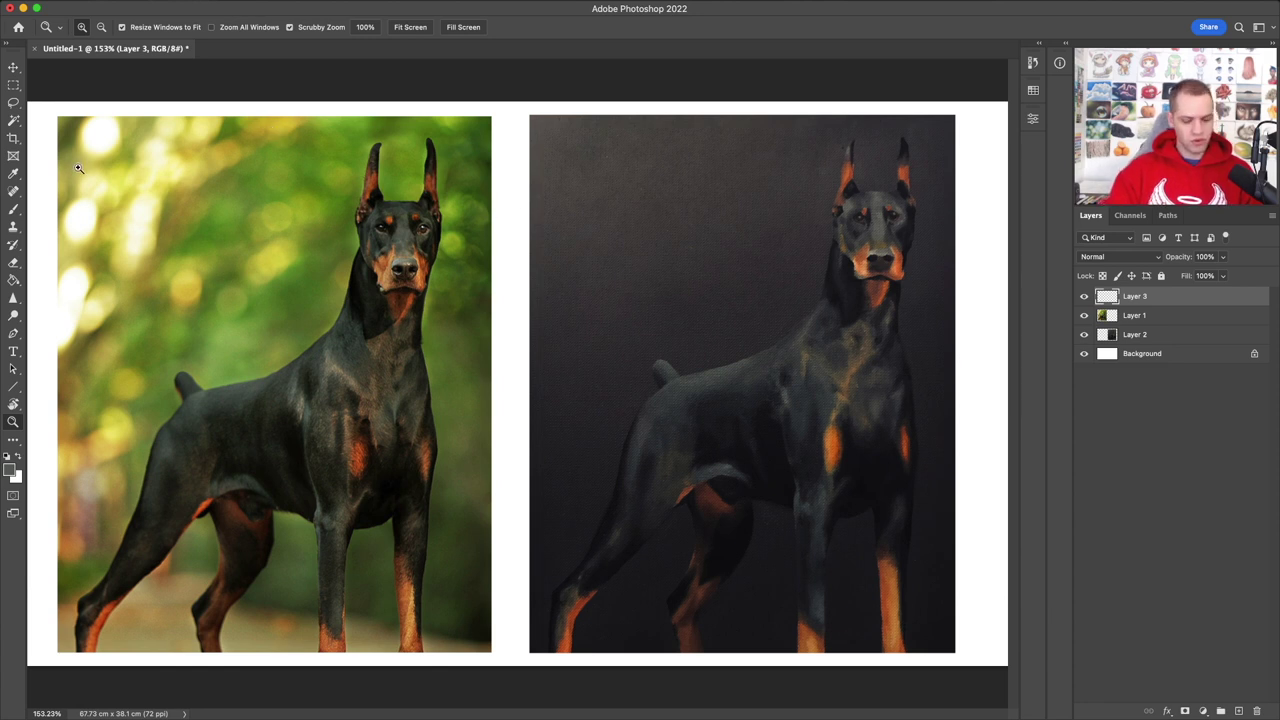
{"action": "key", "text": "b"}
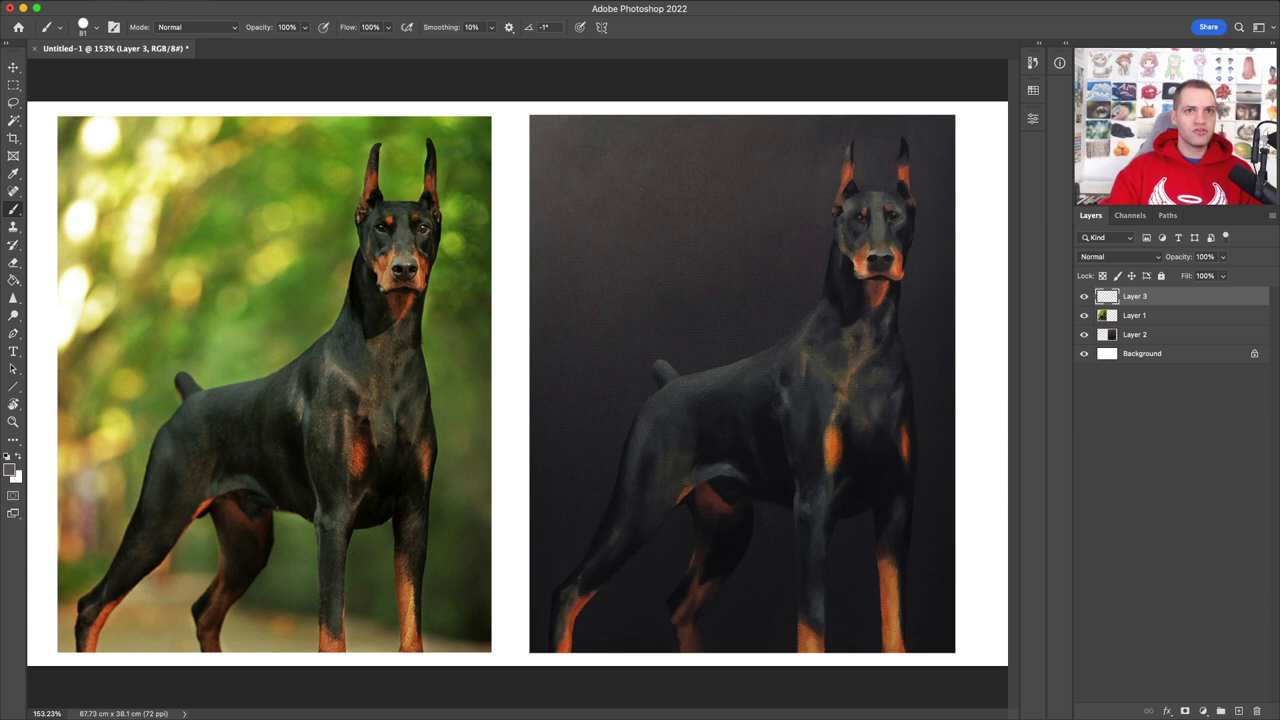
{"action": "key", "text": "bracketleft"}
{"action": "key", "text": "bracketleft"}
{"action": "key", "text": "bracketleft"}
{"action": "key", "text": "bracketleft"}
{"action": "key", "text": "bracketleft"}
{"action": "key", "text": "bracketleft"}
{"action": "key", "text": "bracketleft"}
{"action": "key", "text": "bracketleft"}
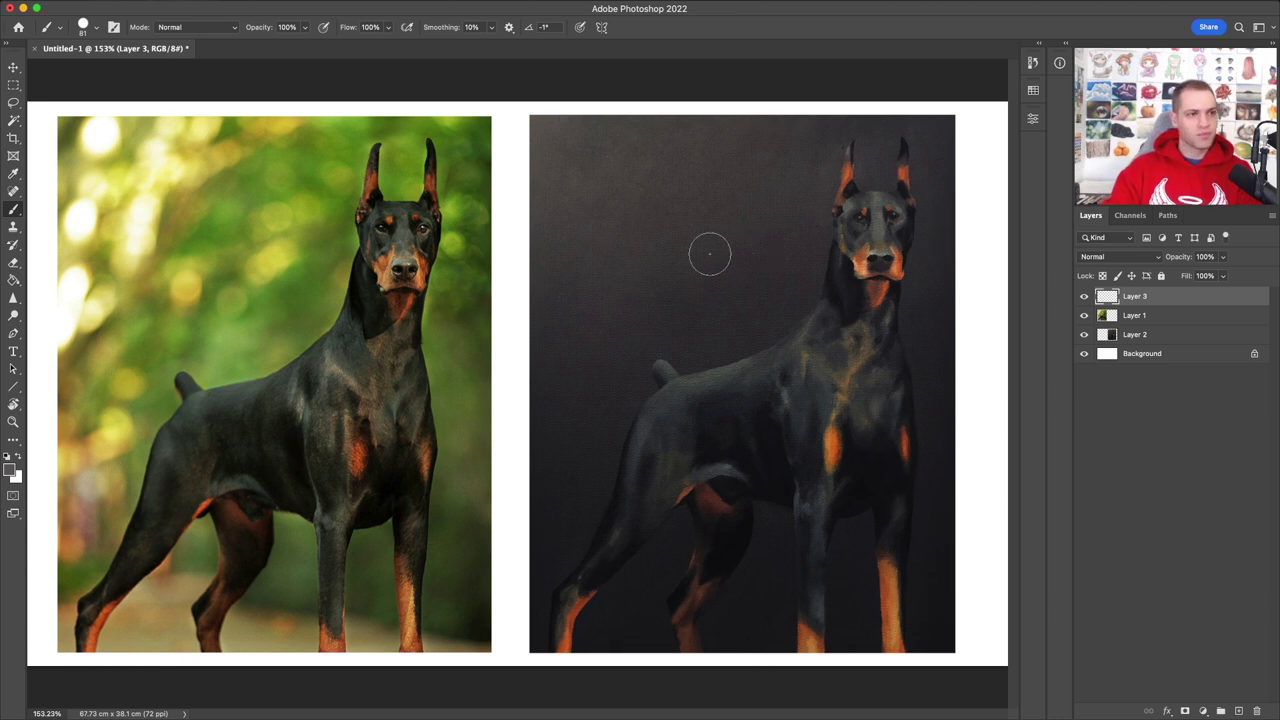
{"action": "key", "text": "bracketleft"}
{"action": "key", "text": "bracketleft"}
{"action": "key", "text": "bracketleft"}
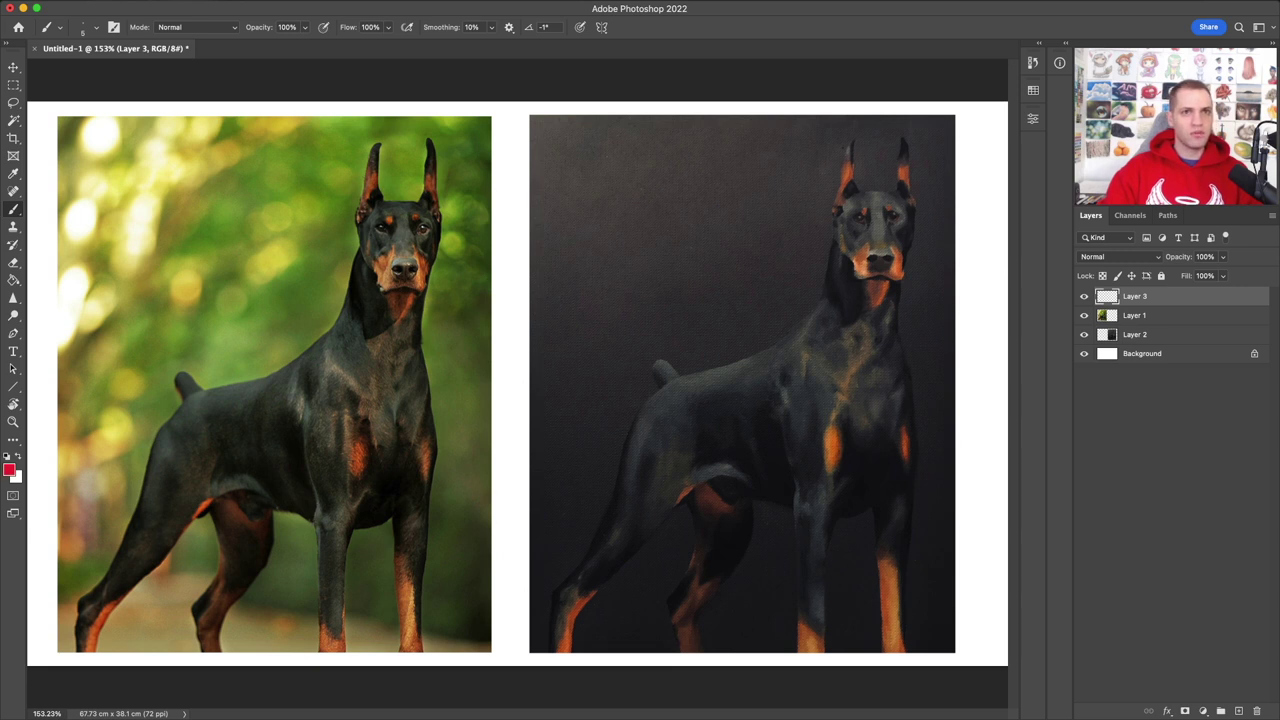
{"action": "mouse_move", "coordinate": [312, 522]}
{"action": "left_mouse_down"}
{"action": "mouse_move", "coordinate": [288, 408]}
{"action": "mouse_move", "coordinate": [278, 429]}
{"action": "mouse_move", "coordinate": [290, 500]}
{"action": "mouse_move", "coordinate": [258, 433]}
{"action": "mouse_move", "coordinate": [248, 458]}
{"action": "mouse_move", "coordinate": [218, 441]}
{"action": "mouse_move", "coordinate": [214, 483]}
{"action": "mouse_move", "coordinate": [247, 476]}
{"action": "mouse_move", "coordinate": [312, 519]}
{"action": "mouse_move", "coordinate": [309, 500]}
{"action": "mouse_move", "coordinate": [391, 494]}
{"action": "mouse_move", "coordinate": [779, 488]}
{"action": "left_mouse_up"}
{"action": "key", "text": "v"}
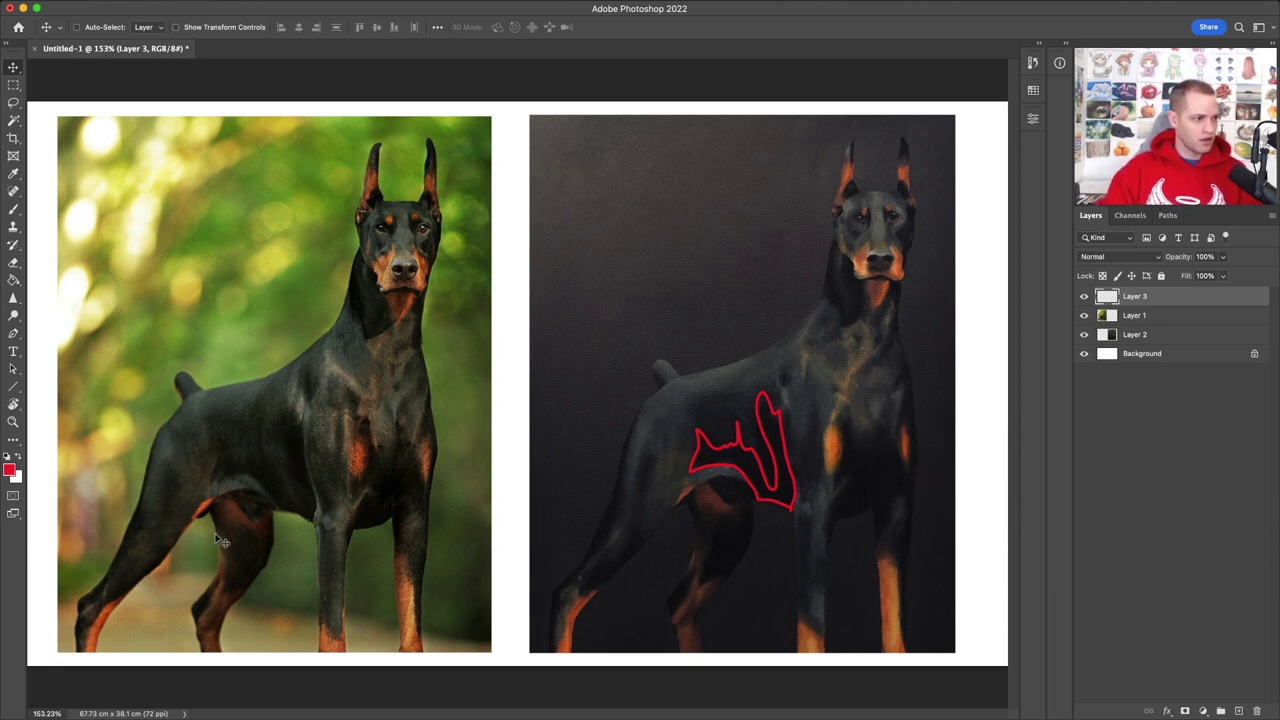
Step: Outline the dark chest shadow on the photo dog in red and copy the outline onto the painted dog's chest
{"action": "key", "text": "b"}
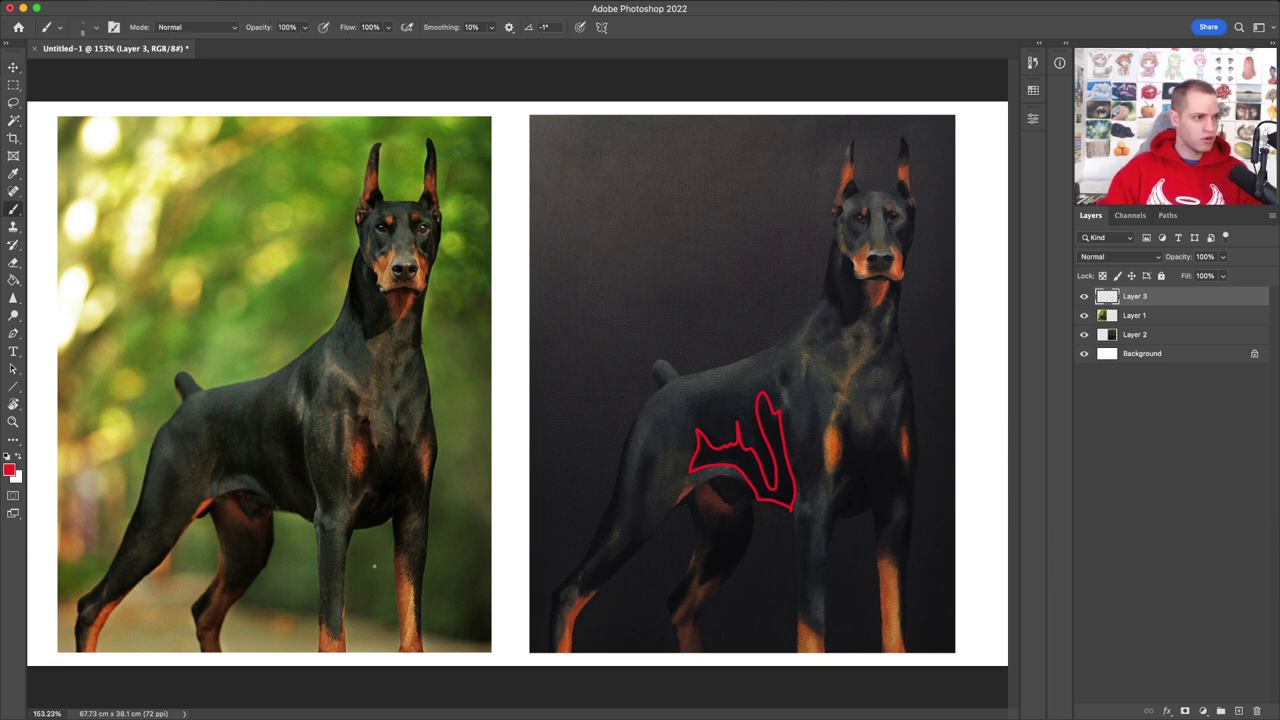
{"action": "mouse_move", "coordinate": [346, 545]}
{"action": "left_mouse_down"}
{"action": "mouse_move", "coordinate": [370, 487]}
{"action": "mouse_move", "coordinate": [353, 483]}
{"action": "mouse_move", "coordinate": [367, 463]}
{"action": "mouse_move", "coordinate": [354, 395]}
{"action": "left_mouse_up"}
{"action": "mouse_move", "coordinate": [364, 419]}
{"action": "left_mouse_down"}
{"action": "mouse_move", "coordinate": [386, 450]}
{"action": "mouse_move", "coordinate": [397, 429]}
{"action": "mouse_move", "coordinate": [407, 453]}
{"action": "mouse_move", "coordinate": [427, 394]}
{"action": "mouse_move", "coordinate": [438, 449]}
{"action": "mouse_move", "coordinate": [424, 525]}
{"action": "mouse_move", "coordinate": [411, 513]}
{"action": "mouse_move", "coordinate": [401, 524]}
{"action": "mouse_move", "coordinate": [398, 554]}
{"action": "mouse_move", "coordinate": [395, 522]}
{"action": "mouse_move", "coordinate": [355, 527]}
{"action": "left_mouse_up"}
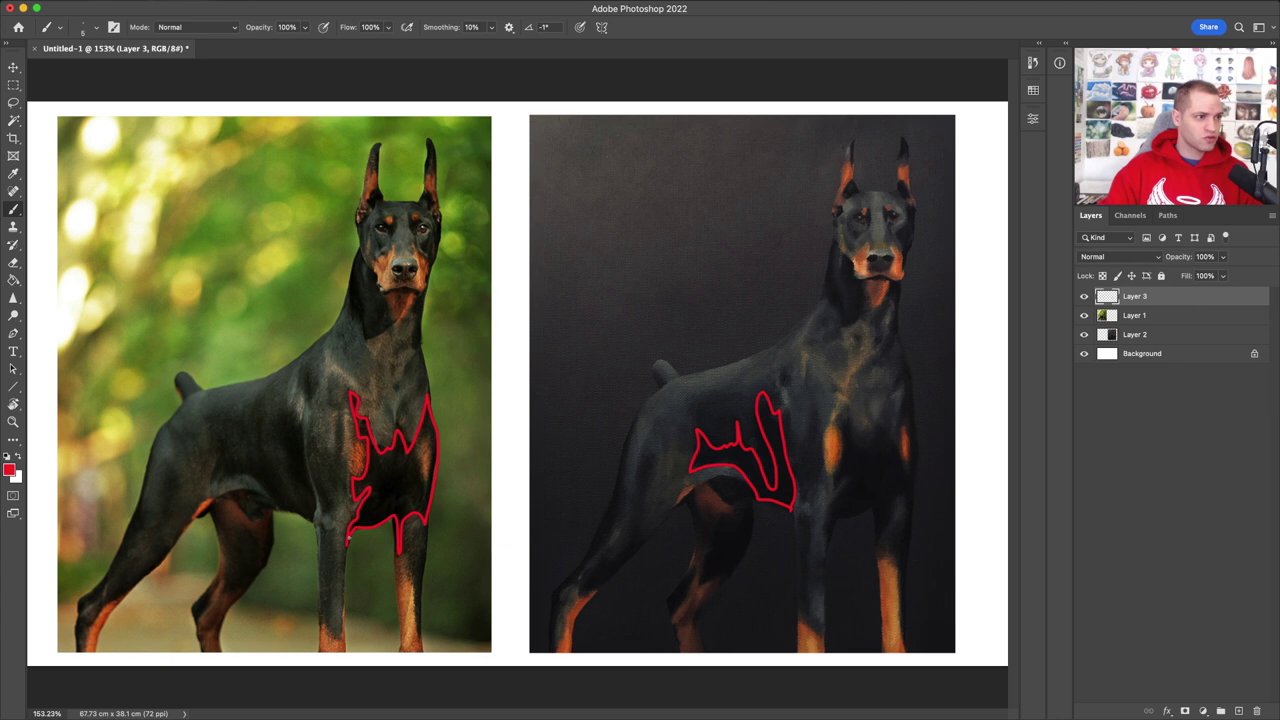
{"action": "key", "text": "v"}
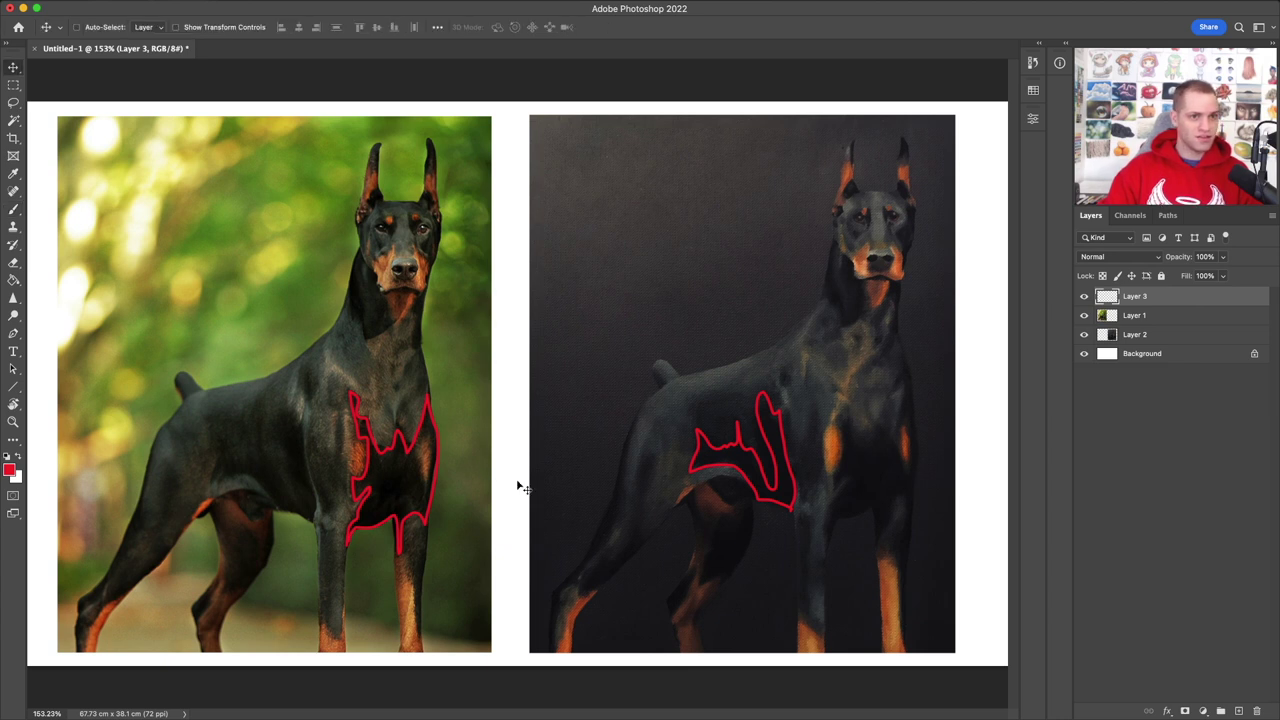
{"action": "left_click_drag", "start_coordinate": [390, 477], "coordinate": [878, 436]}
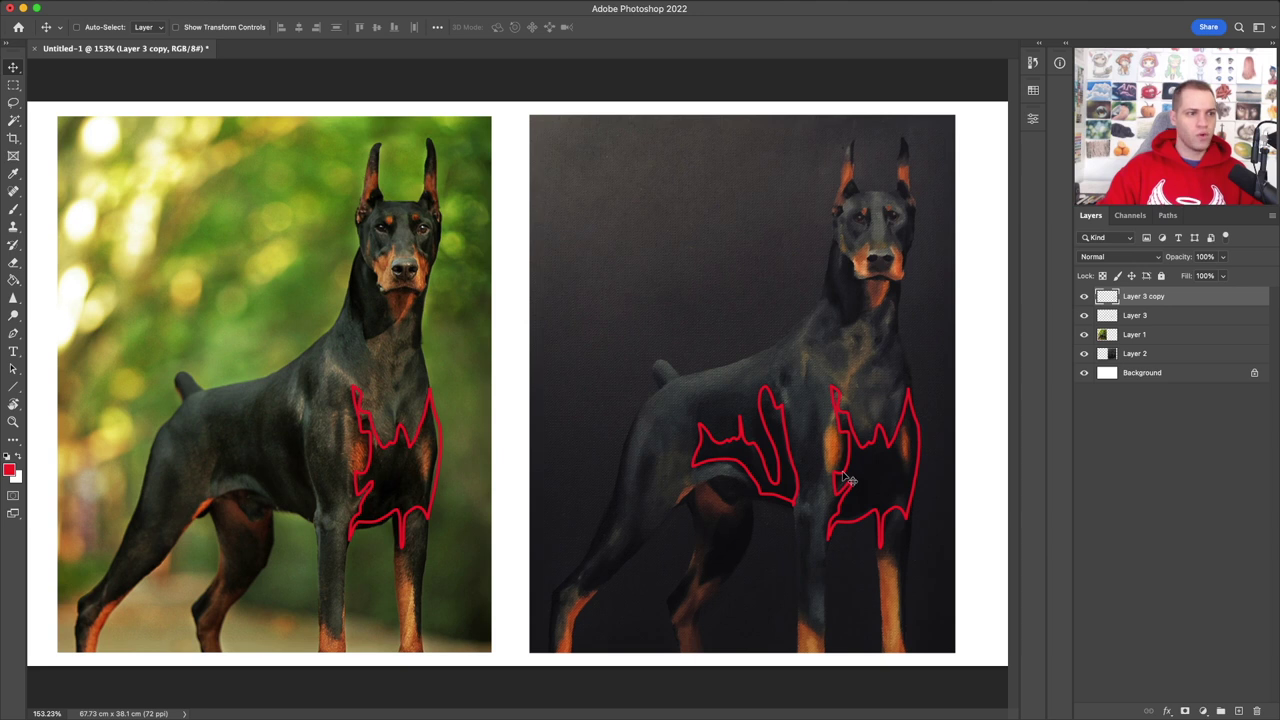
Step: Outline the throat shadow on the photo dog in red, copy it onto the painted dog, and transform it to fit the neck
{"action": "key", "text": "b"}
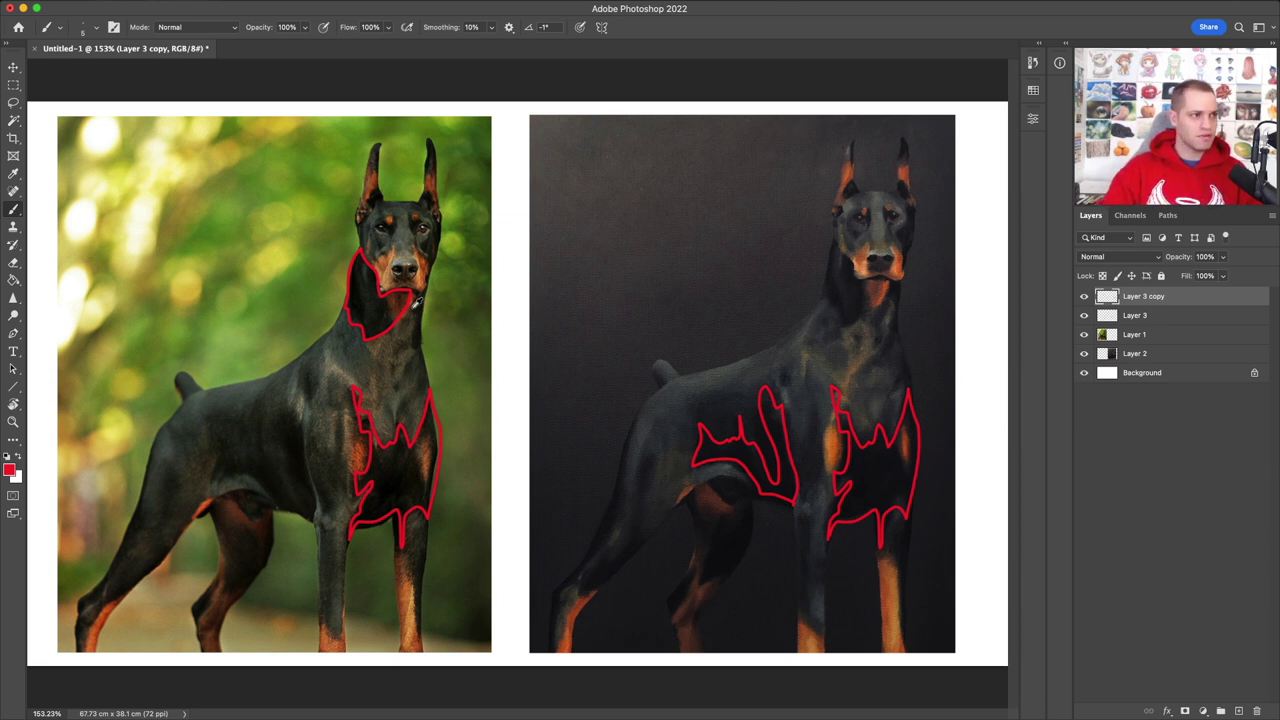
{"action": "key", "text": "v"}
{"action": "left_click_drag", "start_coordinate": [378, 322], "coordinate": [860, 310]}
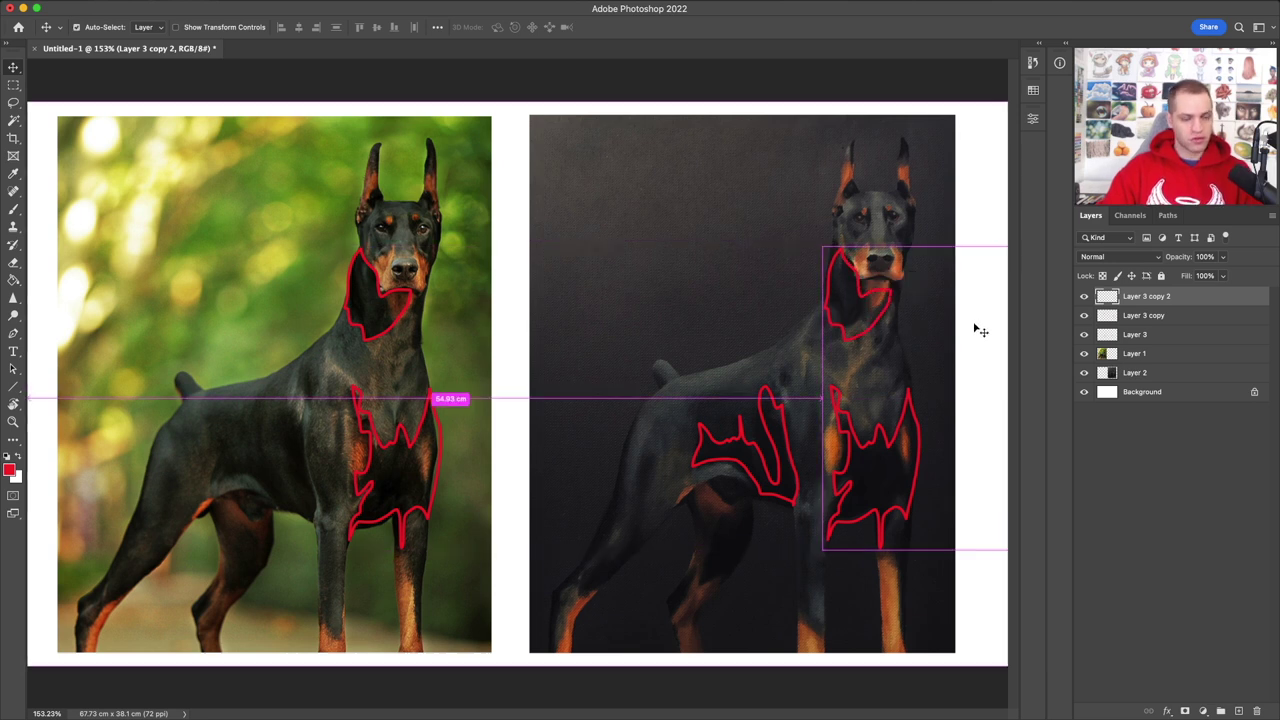
{"action": "key", "text": "super+t"}
{"action": "left_click_drag", "start_coordinate": [779, 234], "coordinate": [794, 306]}
{"action": "left_click_drag", "start_coordinate": [941, 336], "coordinate": [956, 276]}
{"action": "key", "text": "Return"}
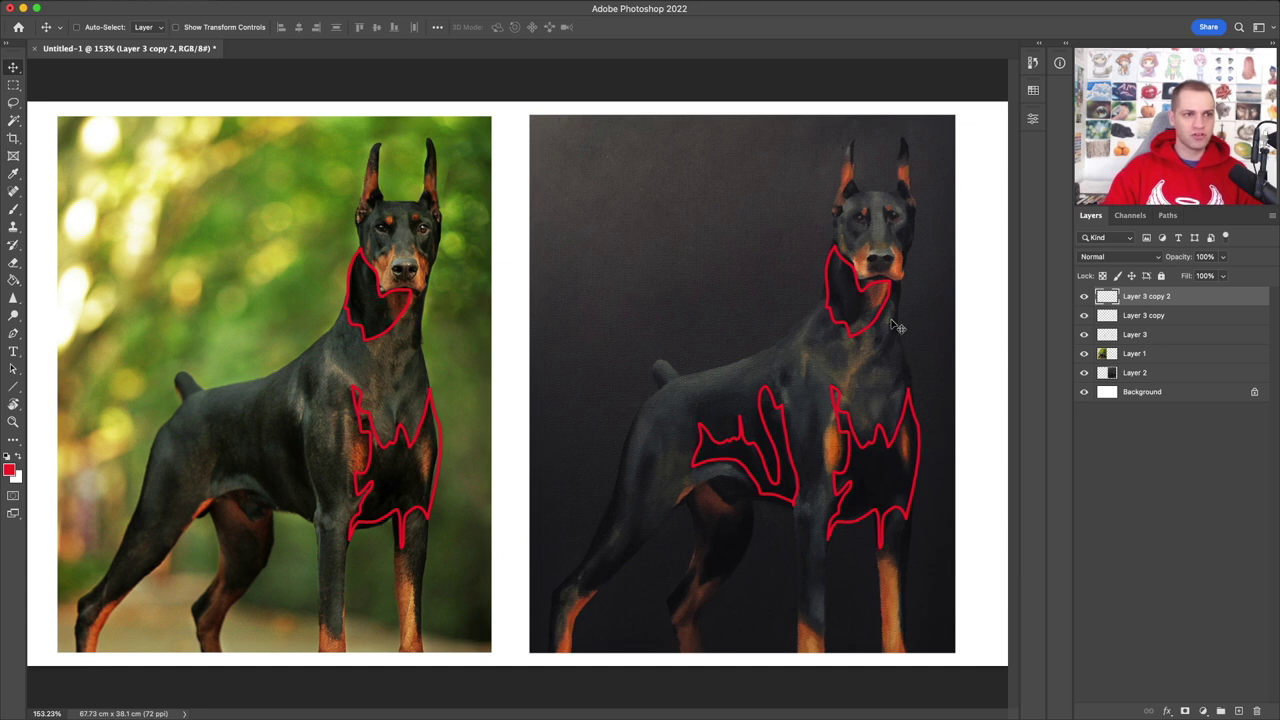
Step: Hide the three red outline layers and add a new empty layer above them
{"action": "left_click_drag", "start_coordinate": [1084, 297], "coordinate": [1084, 317]}
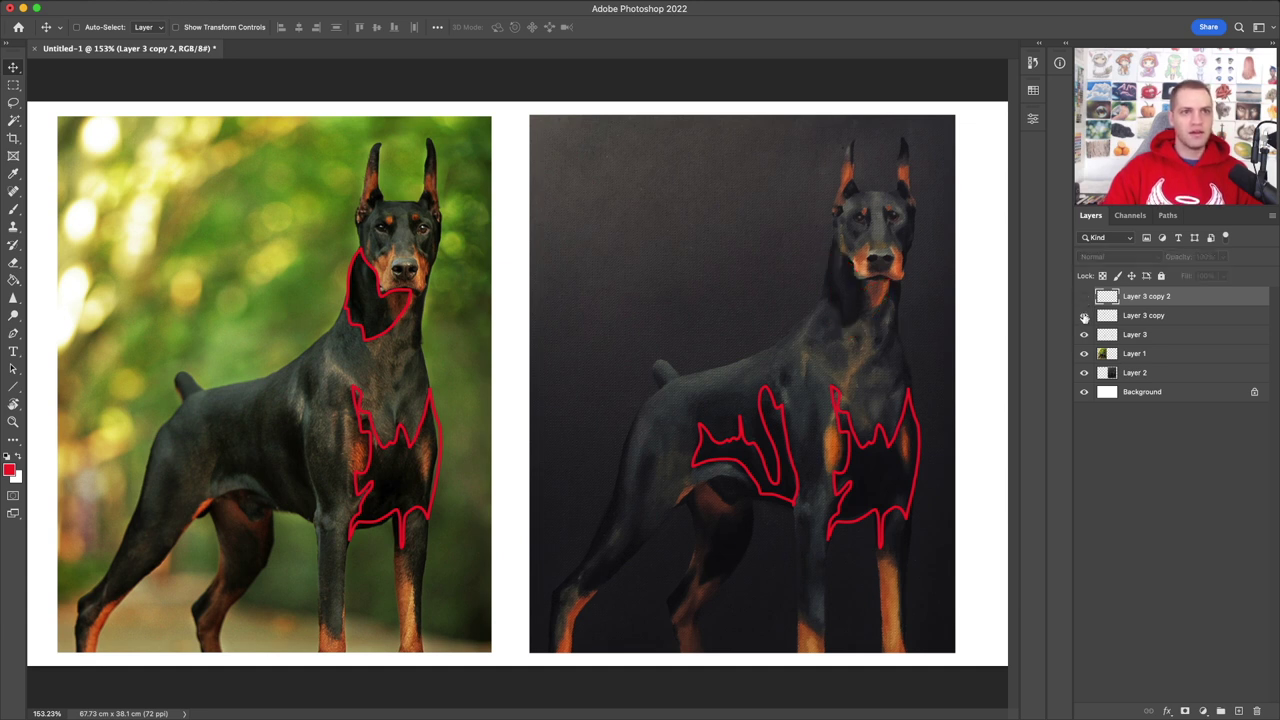
{"action": "left_click", "coordinate": [1084, 335]}
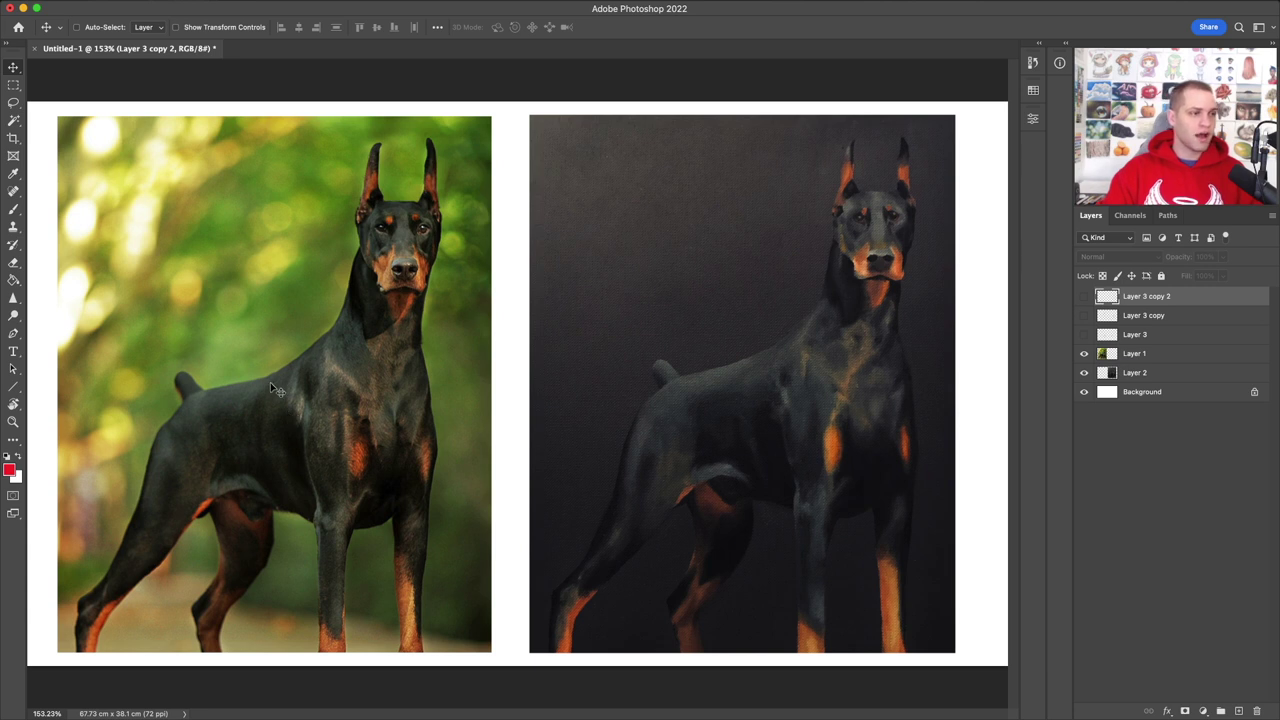
{"action": "key", "text": "b"}
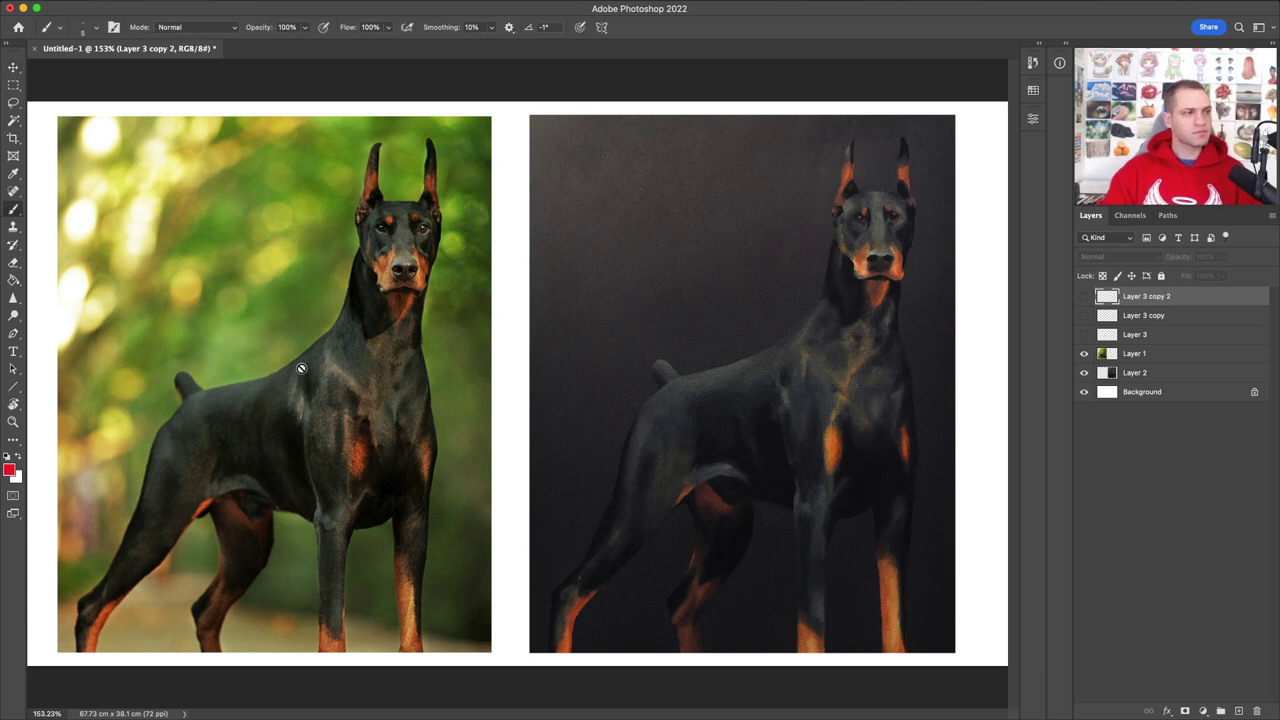
{"action": "left_click", "coordinate": [1238, 711]}
Step: Sample the back highlight colours from the photo and the painting and dab each as a 65 px swatch beside the painting
{"action": "left_click_drag", "start_coordinate": [225, 383], "coordinate": [232, 387]}
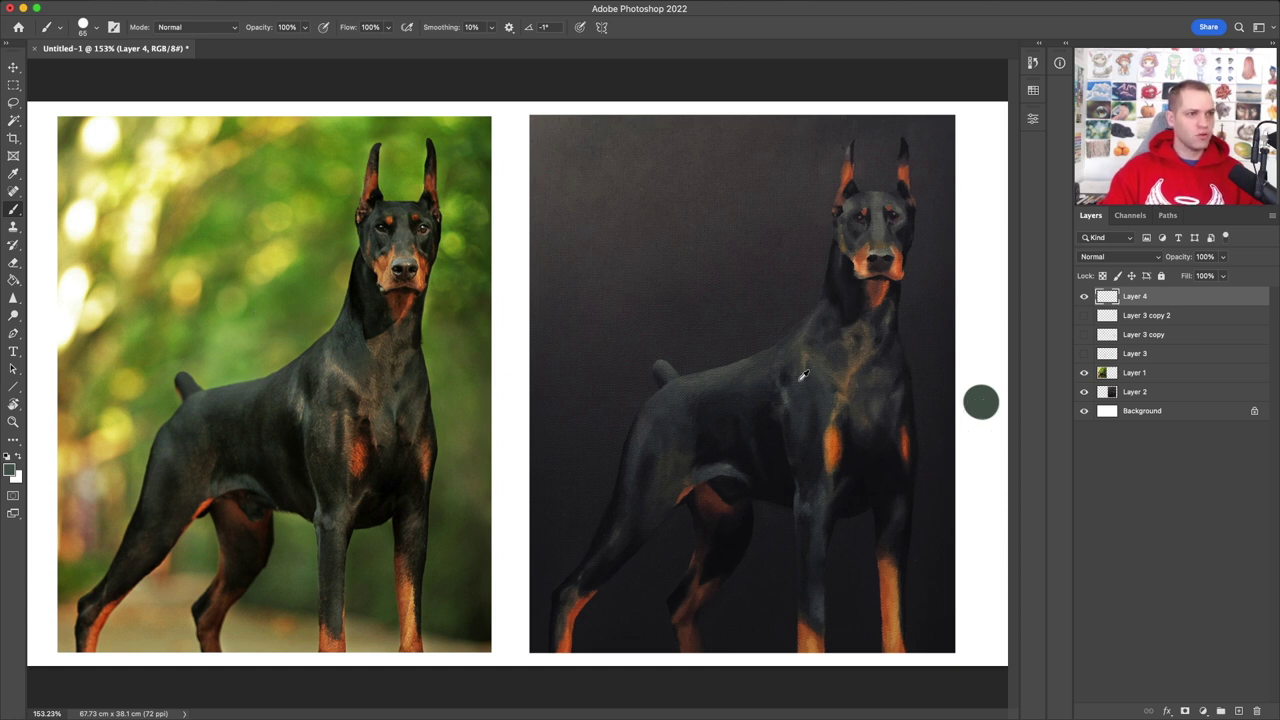
{"action": "left_click", "coordinate": [712, 372], "text": "alt"}
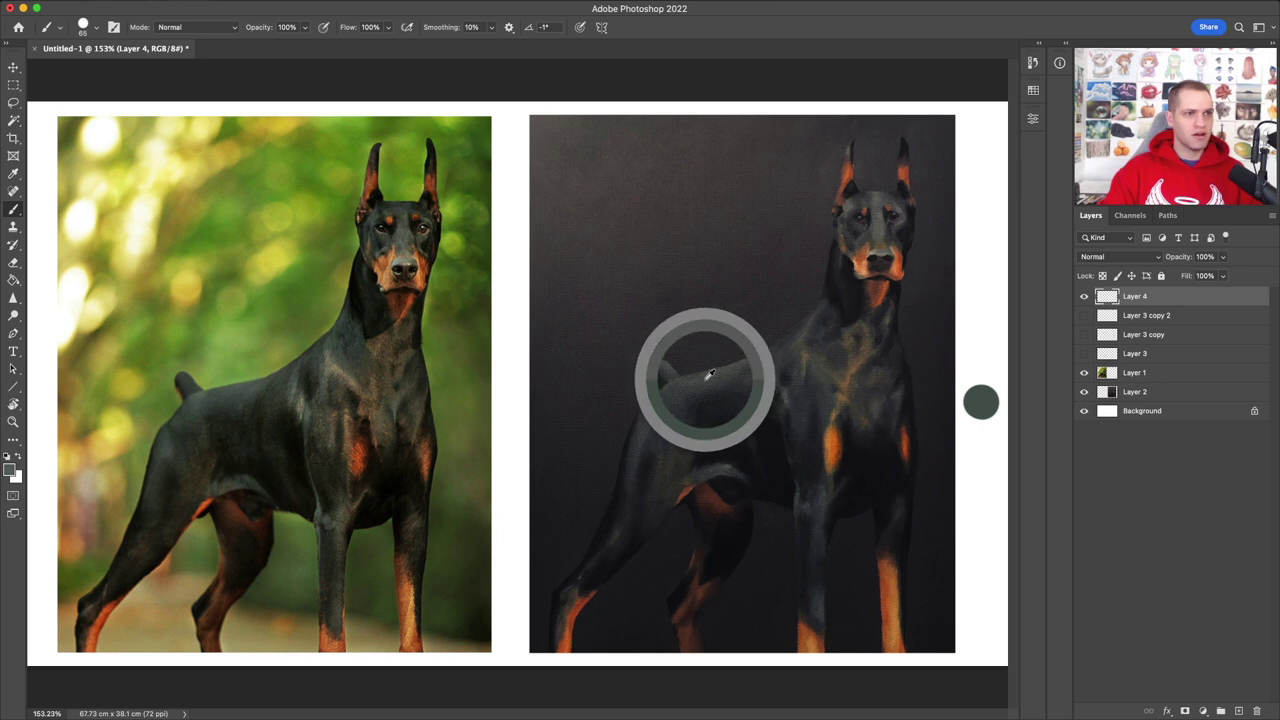
{"action": "left_click_drag", "start_coordinate": [716, 370], "coordinate": [702, 374]}
{"action": "left_click", "coordinate": [979, 371]}
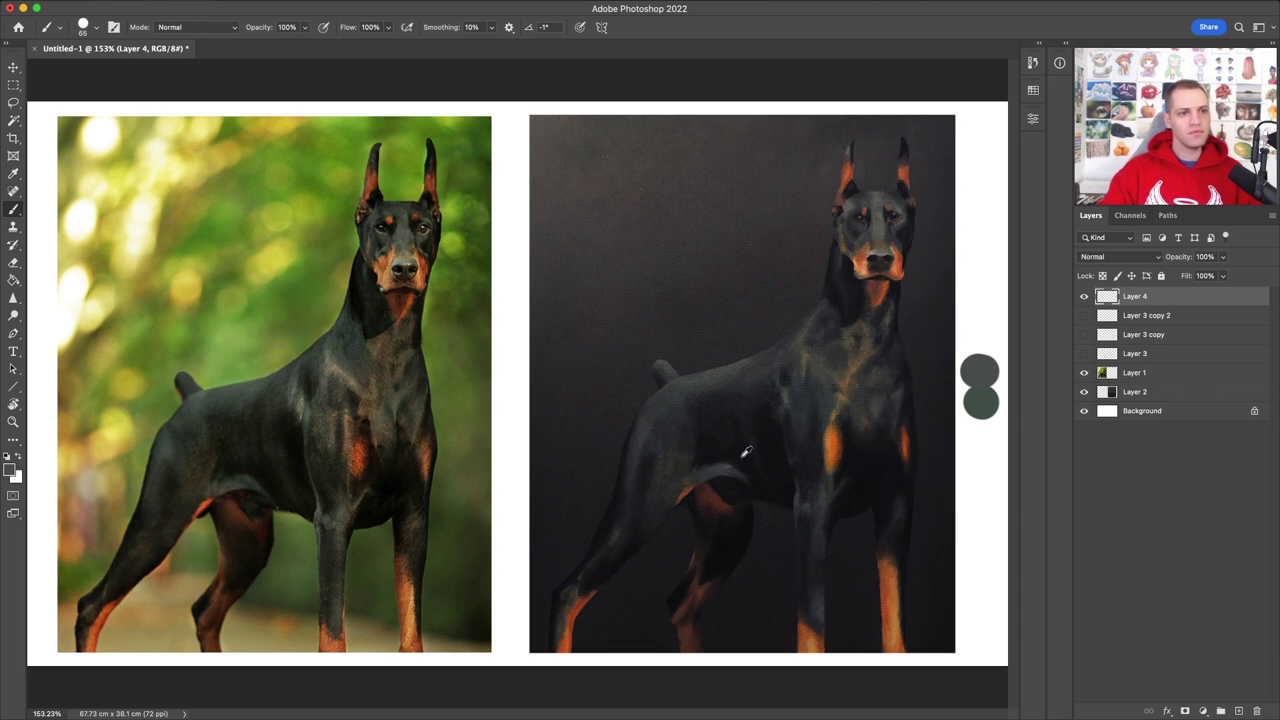
Step: Sample the orange chest markings from the photo and the painting and dab both as swatches above the grey ones
{"action": "left_click", "coordinate": [363, 450], "text": "alt"}
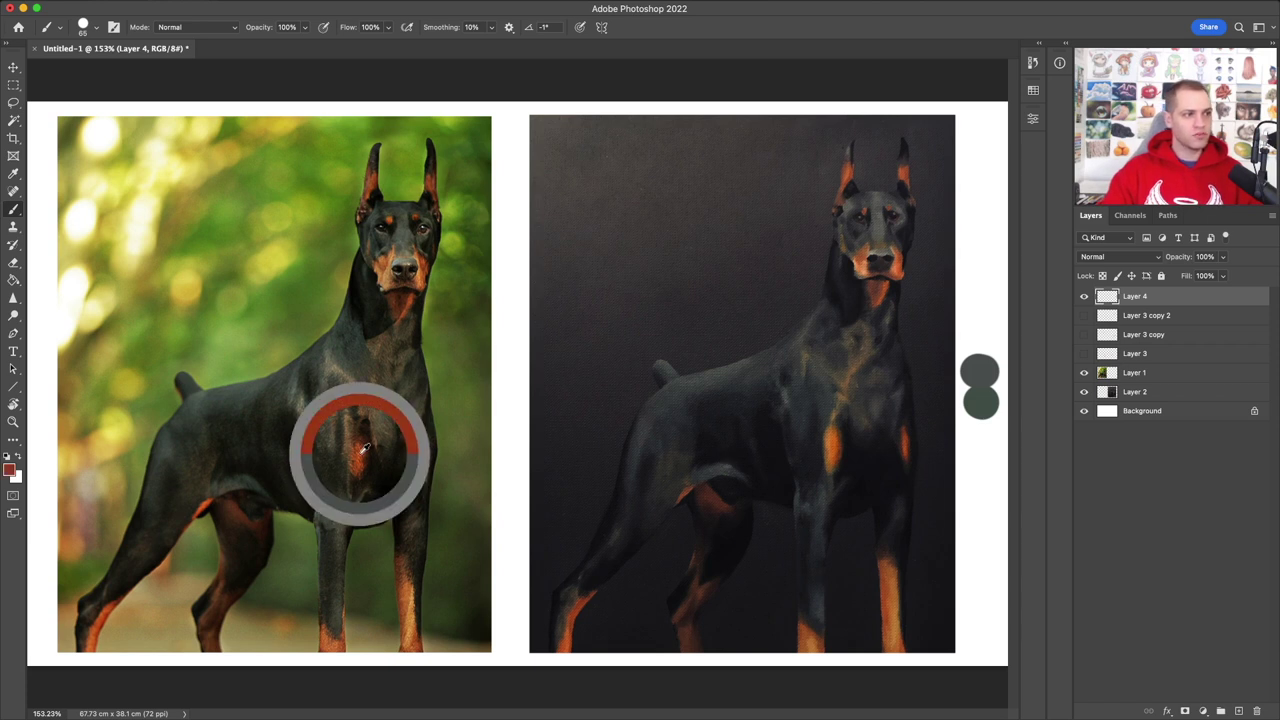
{"action": "left_click", "coordinate": [980, 320]}
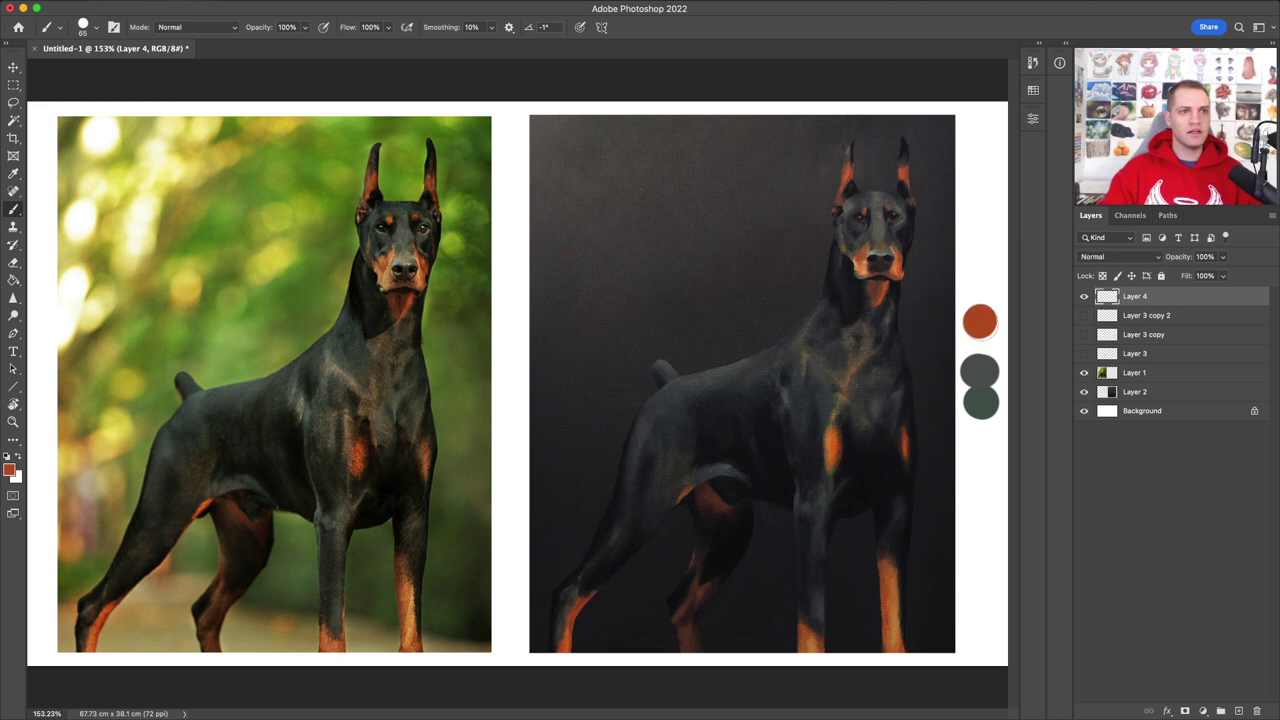
{"action": "left_click", "coordinate": [833, 441], "text": "alt"}
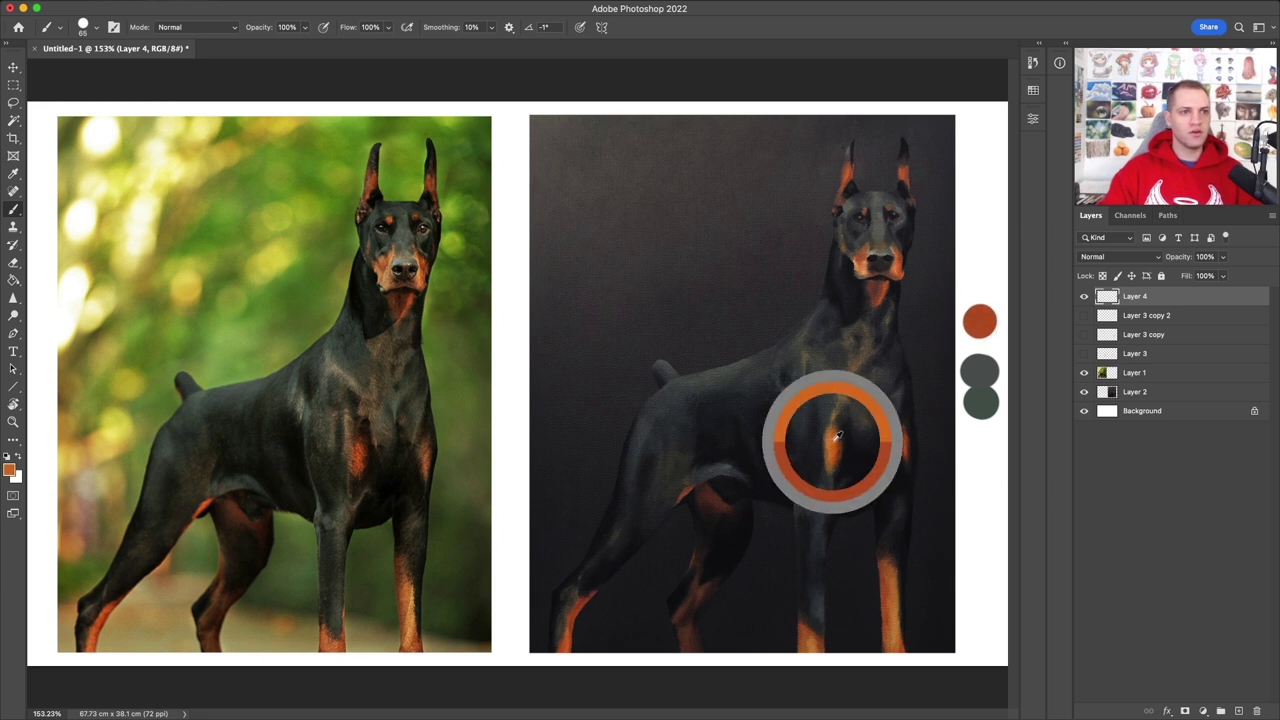
{"action": "left_click", "coordinate": [978, 297]}
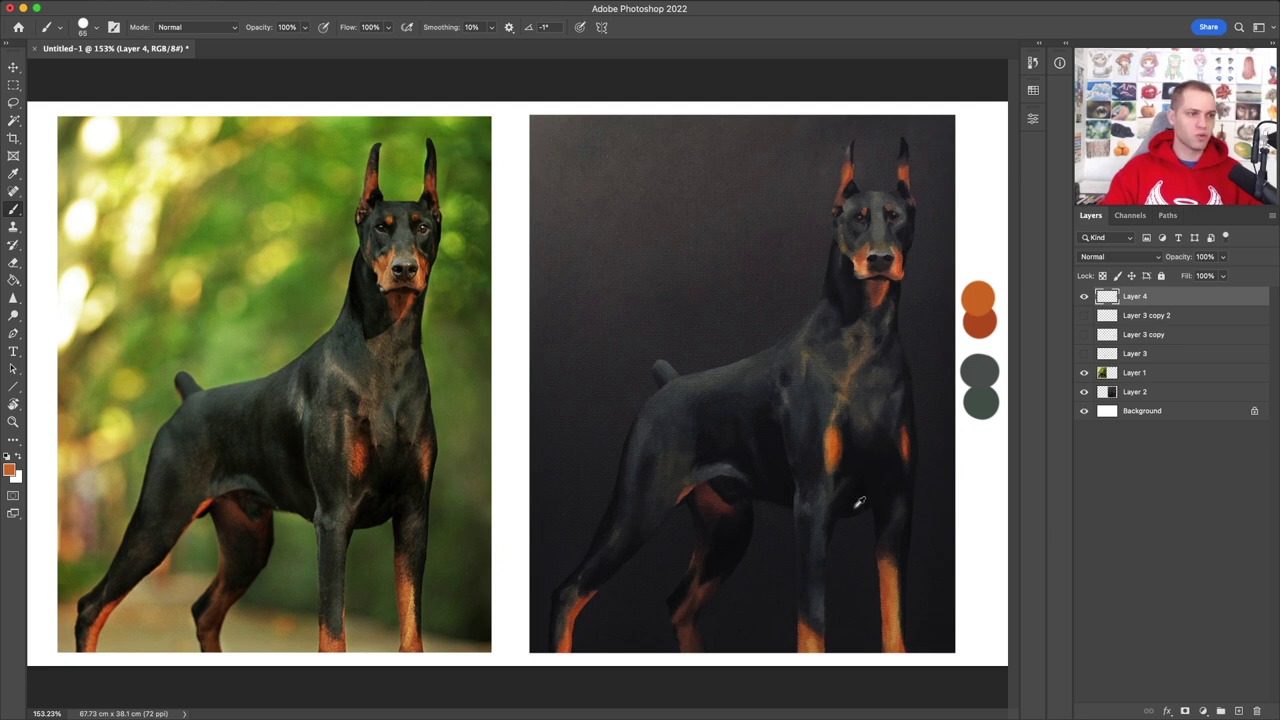
Step: Sample the rust markings on the hind leg in the painting and the photo and dab both as swatches below the others
{"action": "left_click", "coordinate": [583, 600], "text": "alt"}
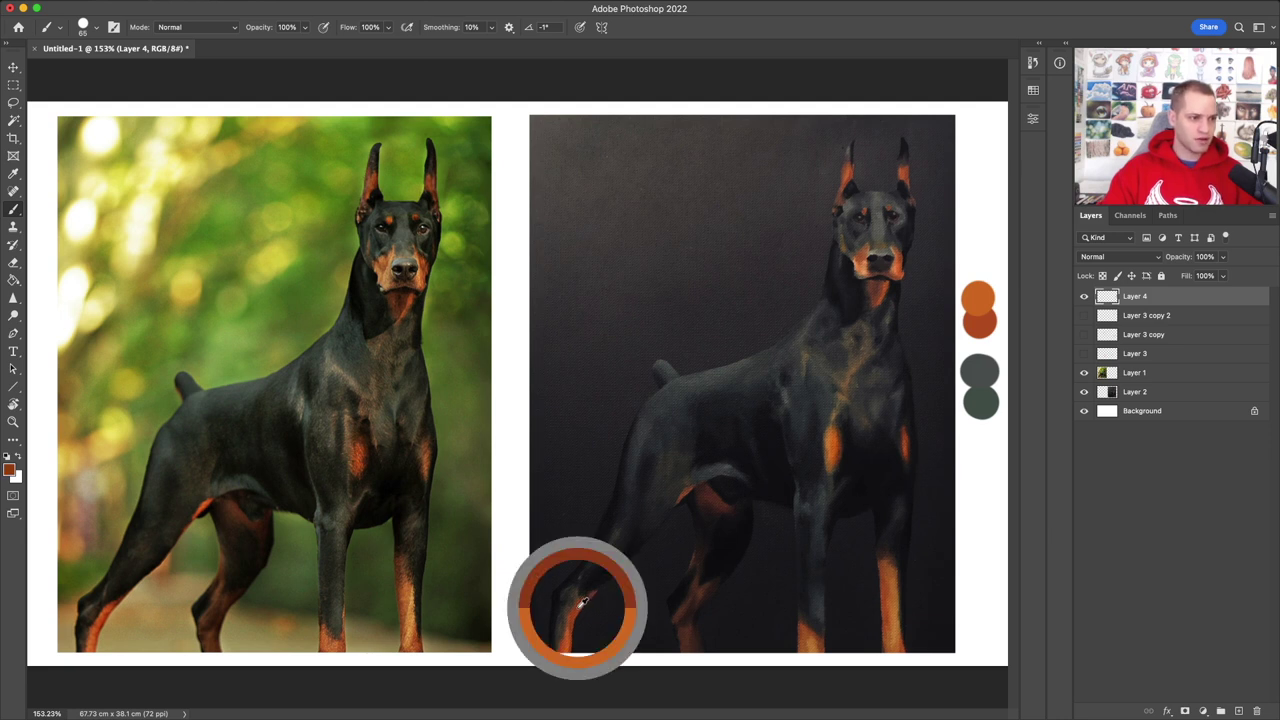
{"action": "left_click", "coordinate": [980, 535]}
{"action": "left_click", "coordinate": [106, 612], "text": "alt"}
{"action": "left_click", "coordinate": [981, 510]}
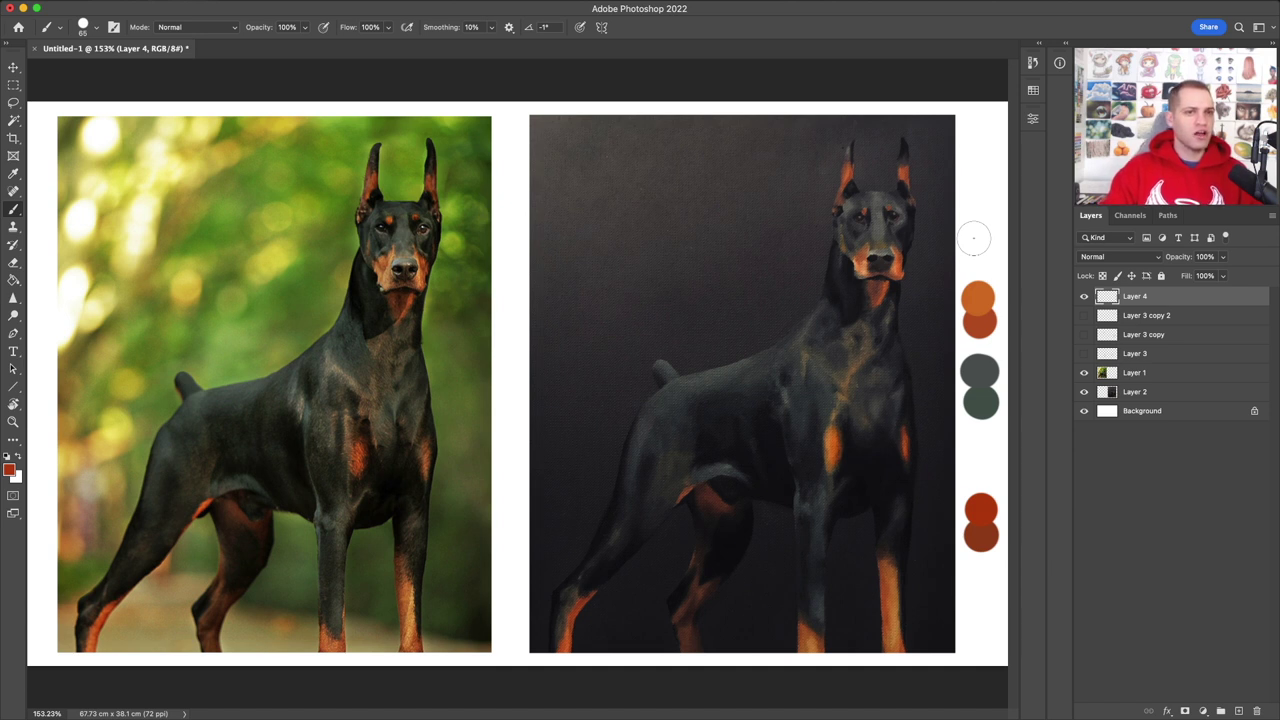
Step: Hide the sampled swatches layer and paint a blue and a red swatch on a new layer beside the painting
{"action": "left_click", "coordinate": [1084, 296]}
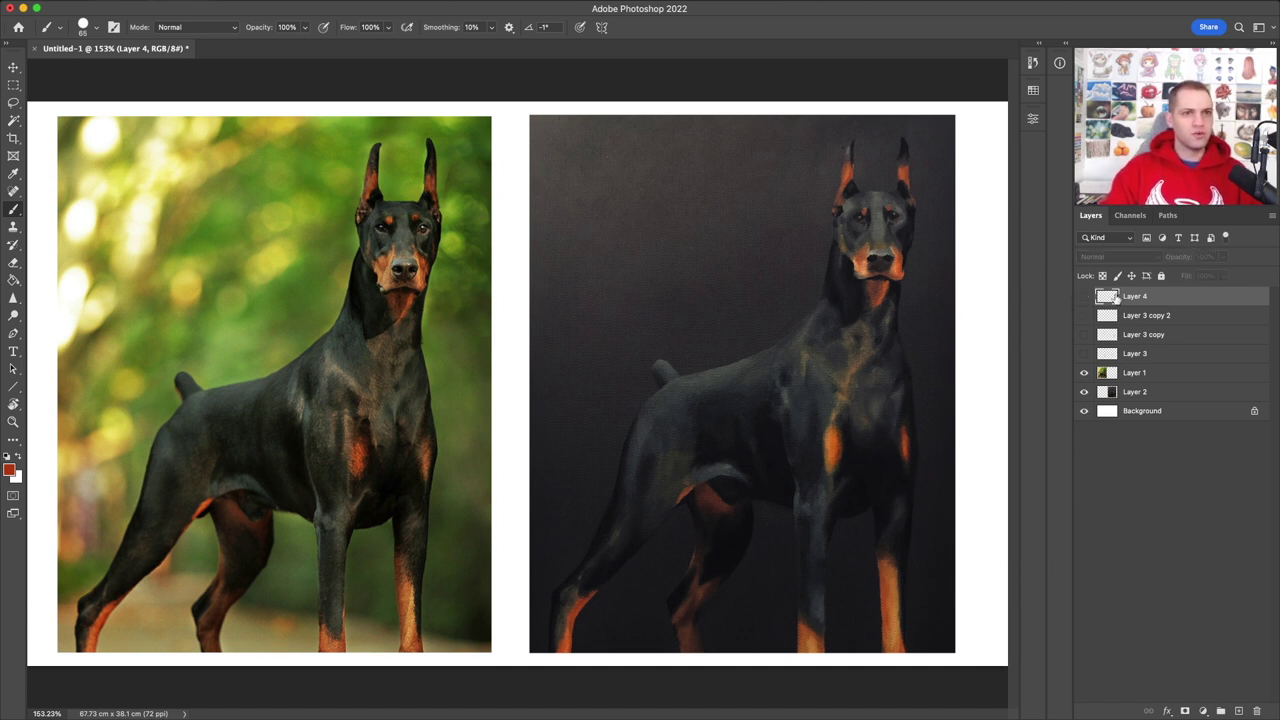
{"action": "left_click", "coordinate": [1239, 711]}
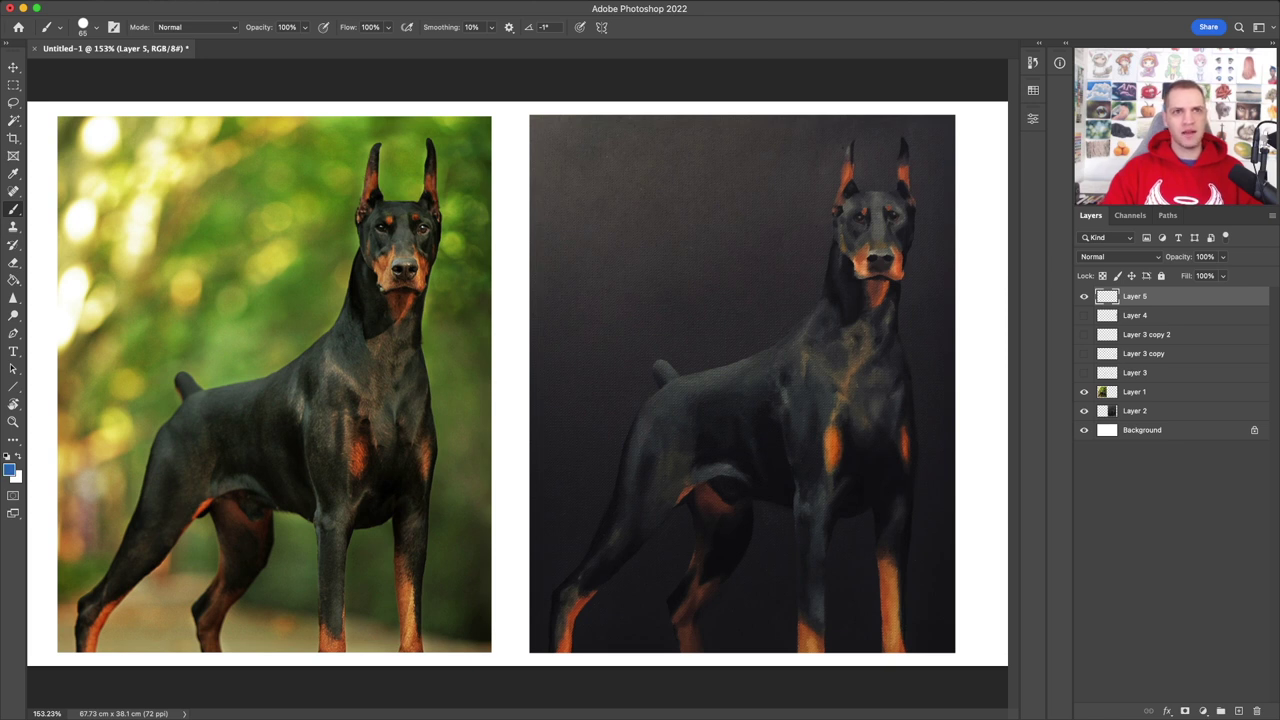
{"action": "left_click", "coordinate": [980, 233]}
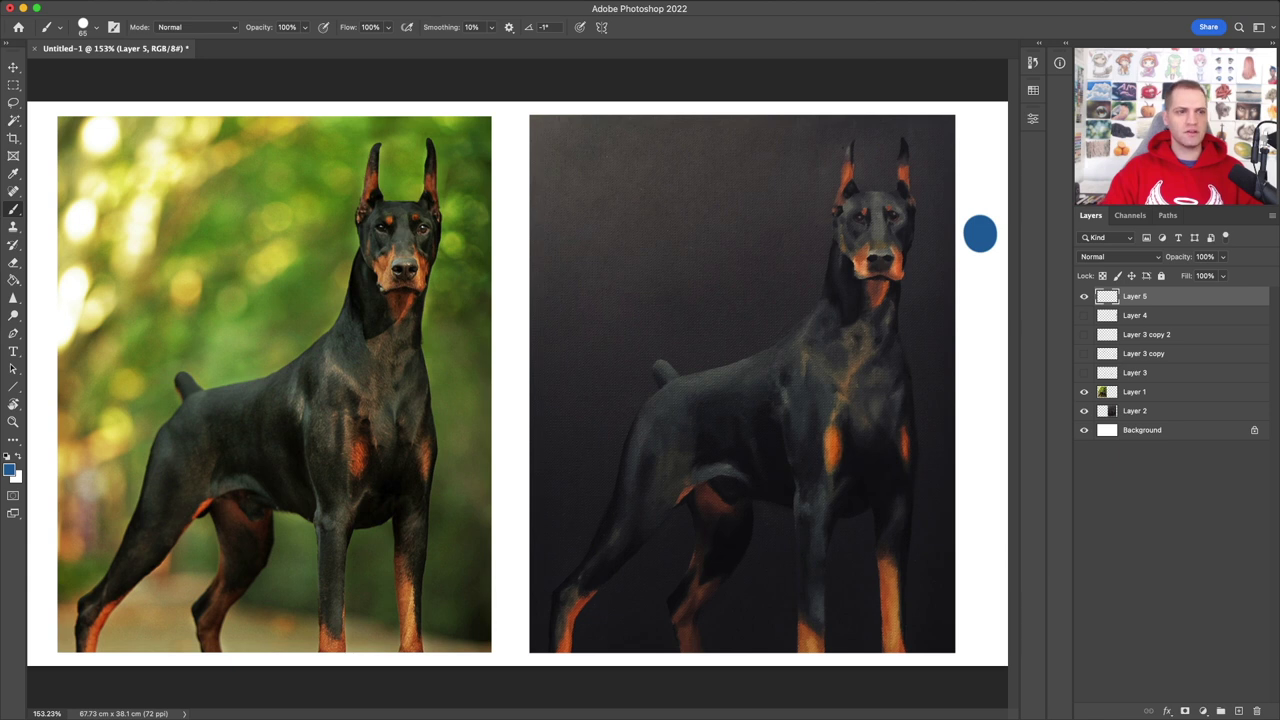
{"action": "left_click", "coordinate": [840, 442], "text": "alt"}
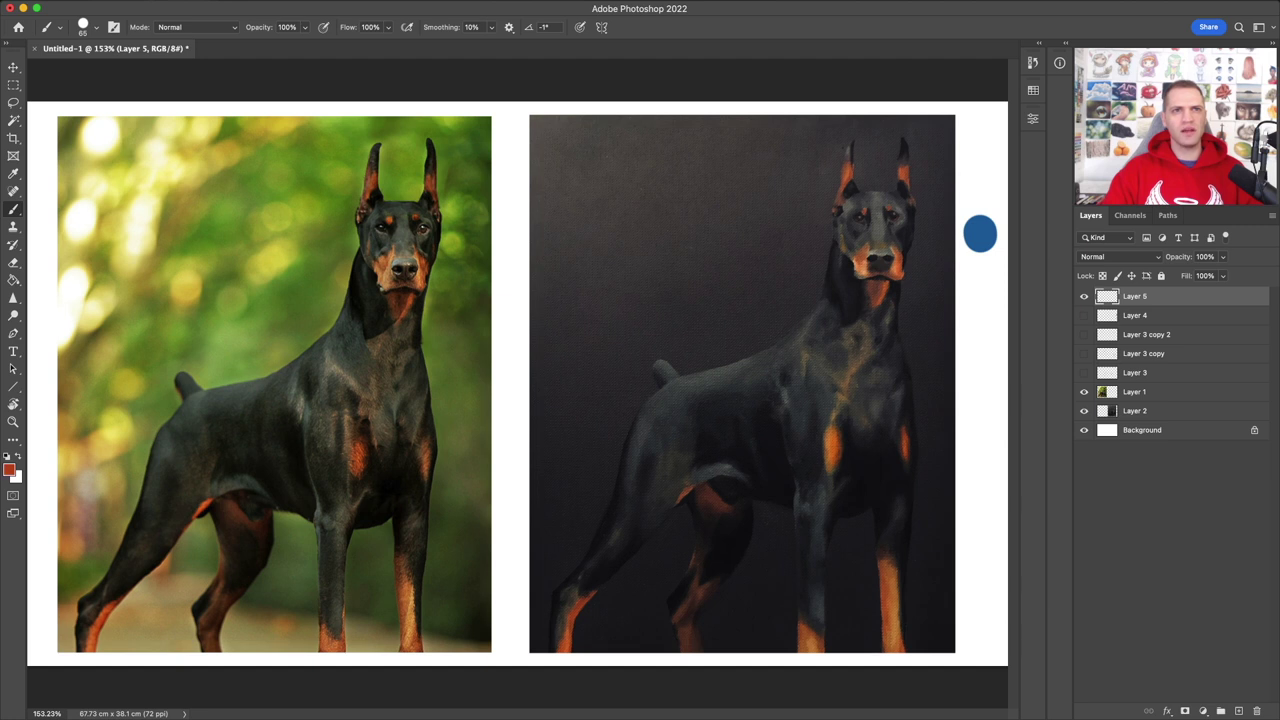
{"action": "left_click", "coordinate": [982, 275]}
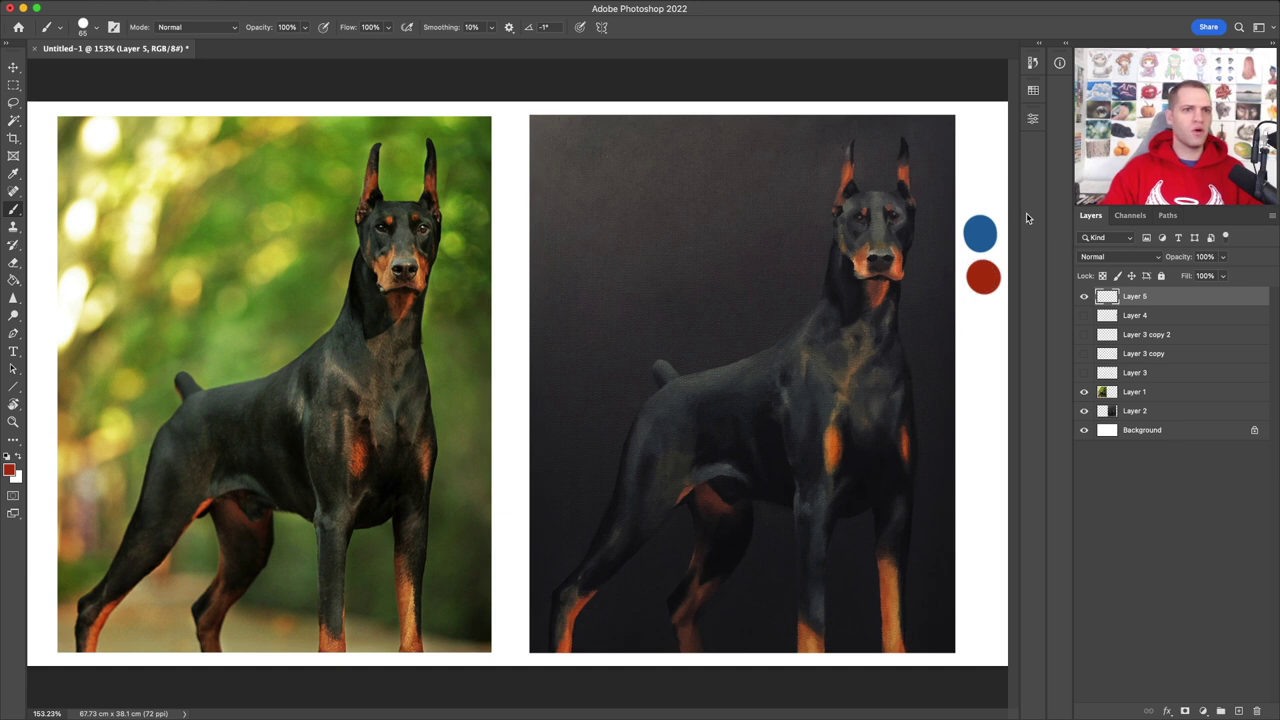
Step: On a new layer, glaze the swatch blue at 10% brush opacity over the painted dog's upper flank behind the shoulder
{"action": "left_click", "coordinate": [1239, 711]}
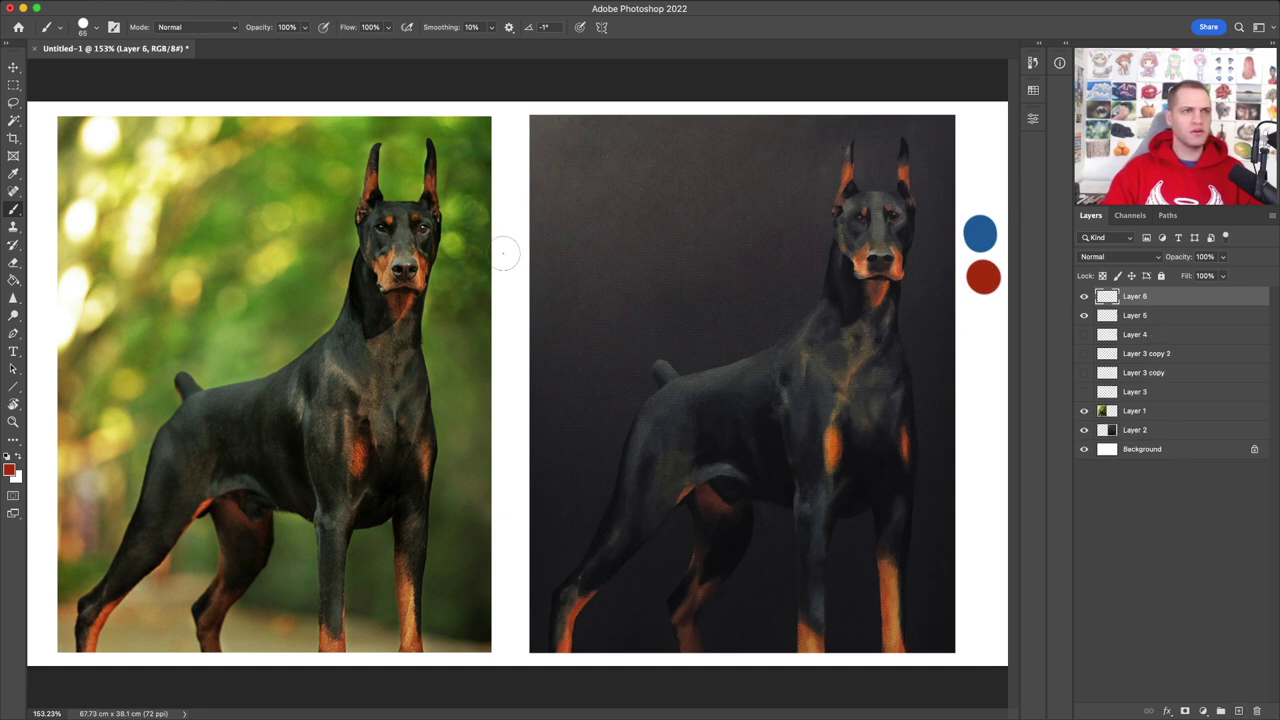
{"action": "left_click_drag", "start_coordinate": [307, 31], "coordinate": [249, 48]}
{"action": "left_click", "coordinate": [988, 230], "text": "alt"}
{"action": "mouse_move", "coordinate": [752, 435]}
{"action": "left_mouse_down"}
{"action": "mouse_move", "coordinate": [740, 435]}
{"action": "mouse_move", "coordinate": [780, 434]}
{"action": "mouse_move", "coordinate": [774, 420]}
{"action": "left_mouse_up"}
{"action": "scroll", "coordinate": [757, 366], "scroll_direction": "up", "scroll_amount": 5}
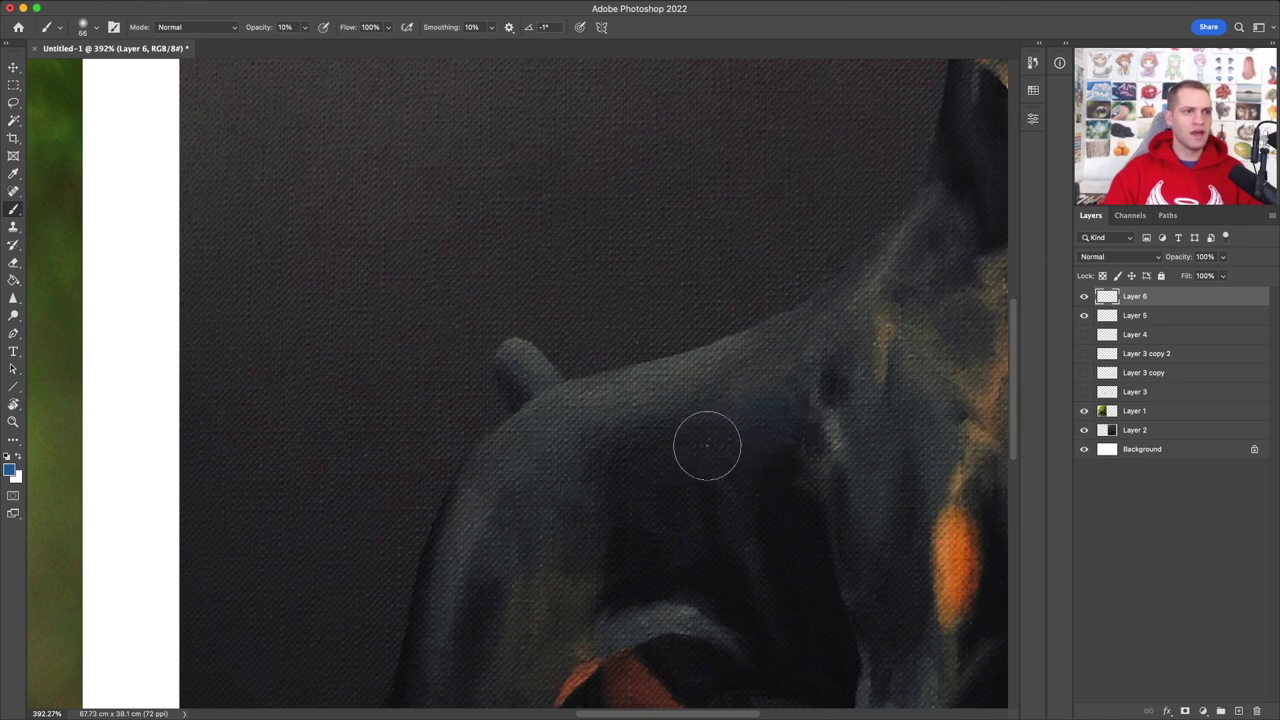
Step: Lower the brush opacity to 5% and glaze blue across the painted dog's flank and down its hind thigh
{"action": "left_click", "coordinate": [306, 28]}
{"action": "left_click_drag", "start_coordinate": [304, 46], "coordinate": [300, 46]}
{"action": "left_click", "coordinate": [685, 435]}
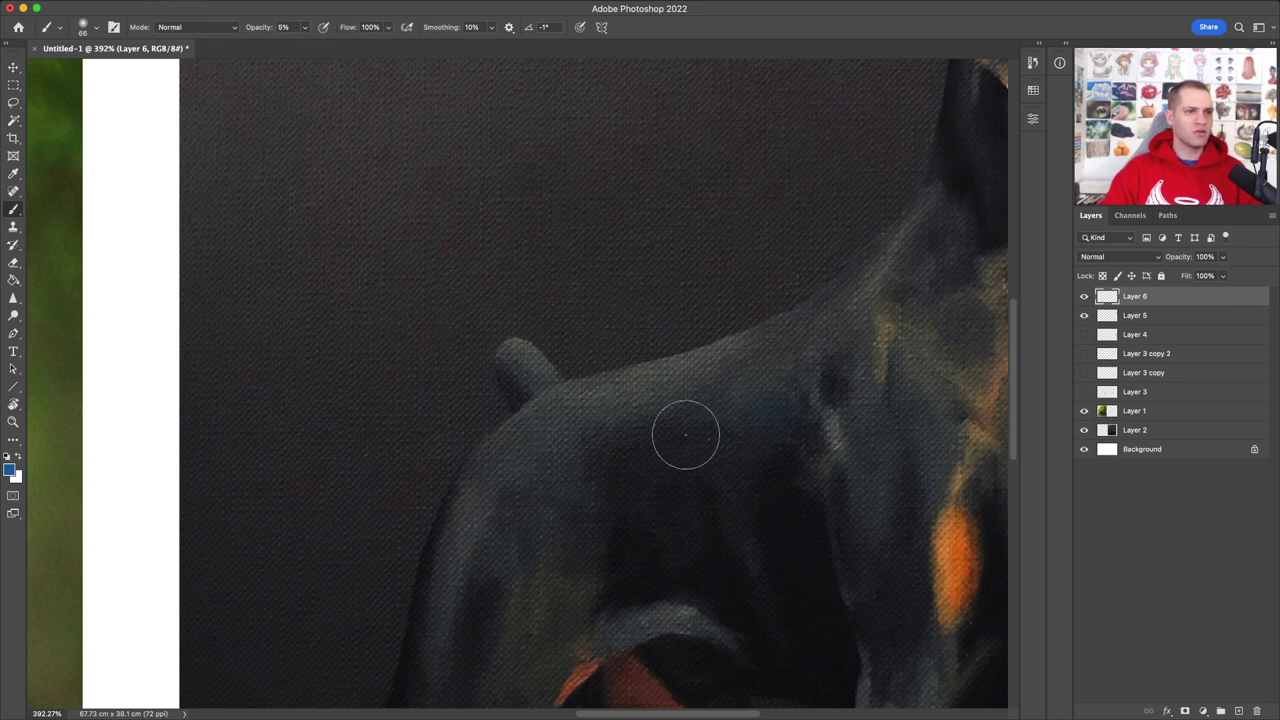
{"action": "scroll", "coordinate": [600, 534], "scroll_direction": "down", "scroll_amount": 3}
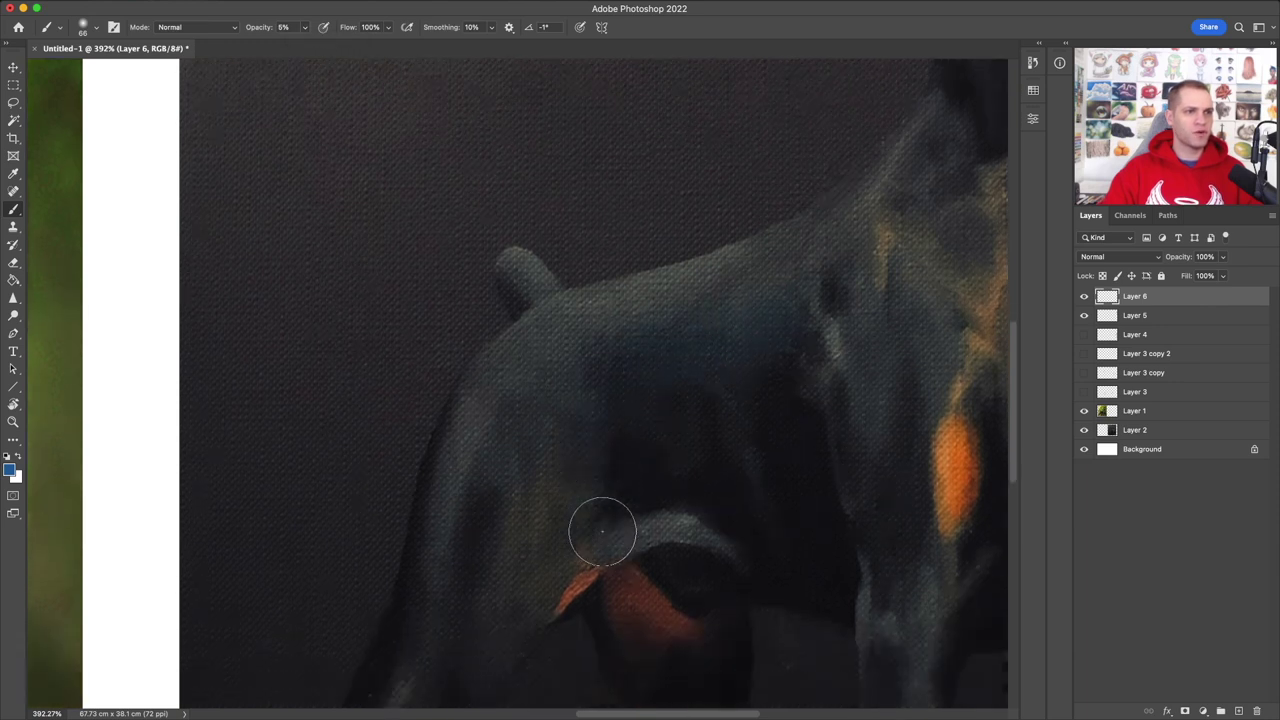
{"action": "scroll", "coordinate": [602, 531], "scroll_direction": "down", "scroll_amount": 2}
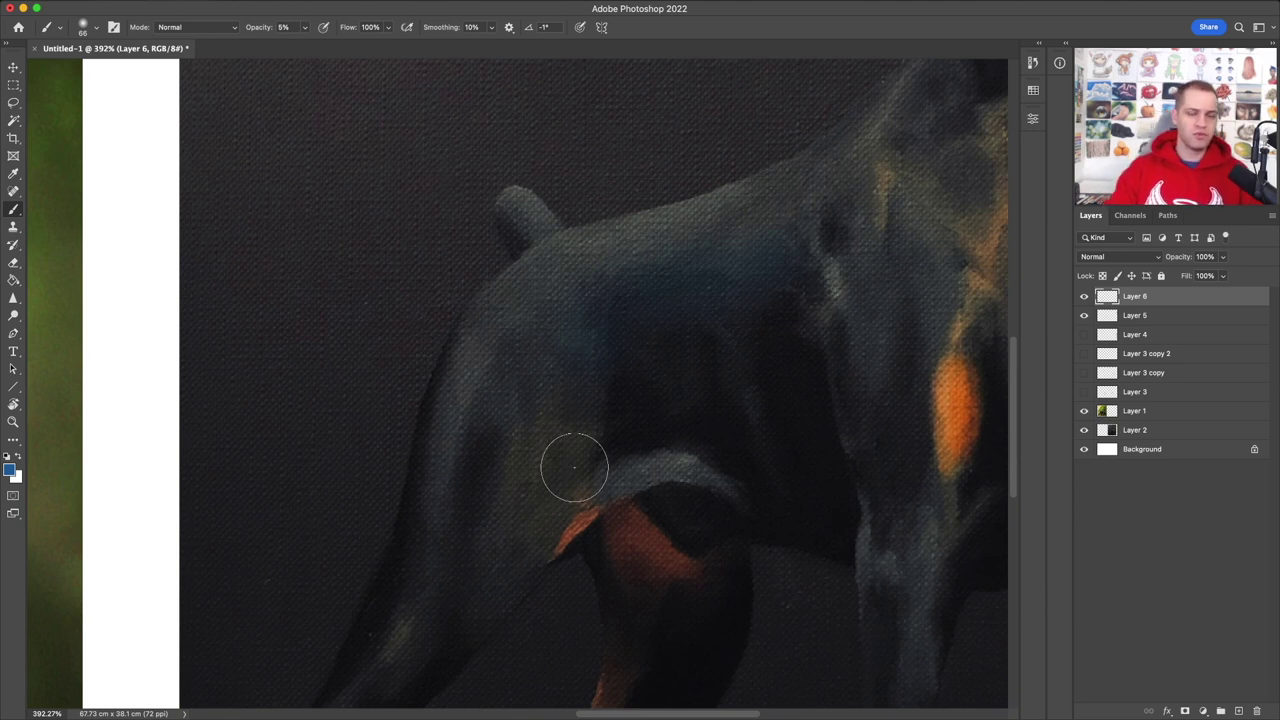
{"action": "mouse_move", "coordinate": [574, 466]}
{"action": "left_mouse_down"}
{"action": "mouse_move", "coordinate": [521, 494]}
{"action": "mouse_move", "coordinate": [506, 437]}
{"action": "mouse_move", "coordinate": [474, 571]}
{"action": "mouse_move", "coordinate": [481, 551]}
{"action": "mouse_move", "coordinate": [514, 573]}
{"action": "mouse_move", "coordinate": [521, 558]}
{"action": "mouse_move", "coordinate": [489, 594]}
{"action": "mouse_move", "coordinate": [441, 605]}
{"action": "mouse_move", "coordinate": [510, 604]}
{"action": "left_mouse_up"}
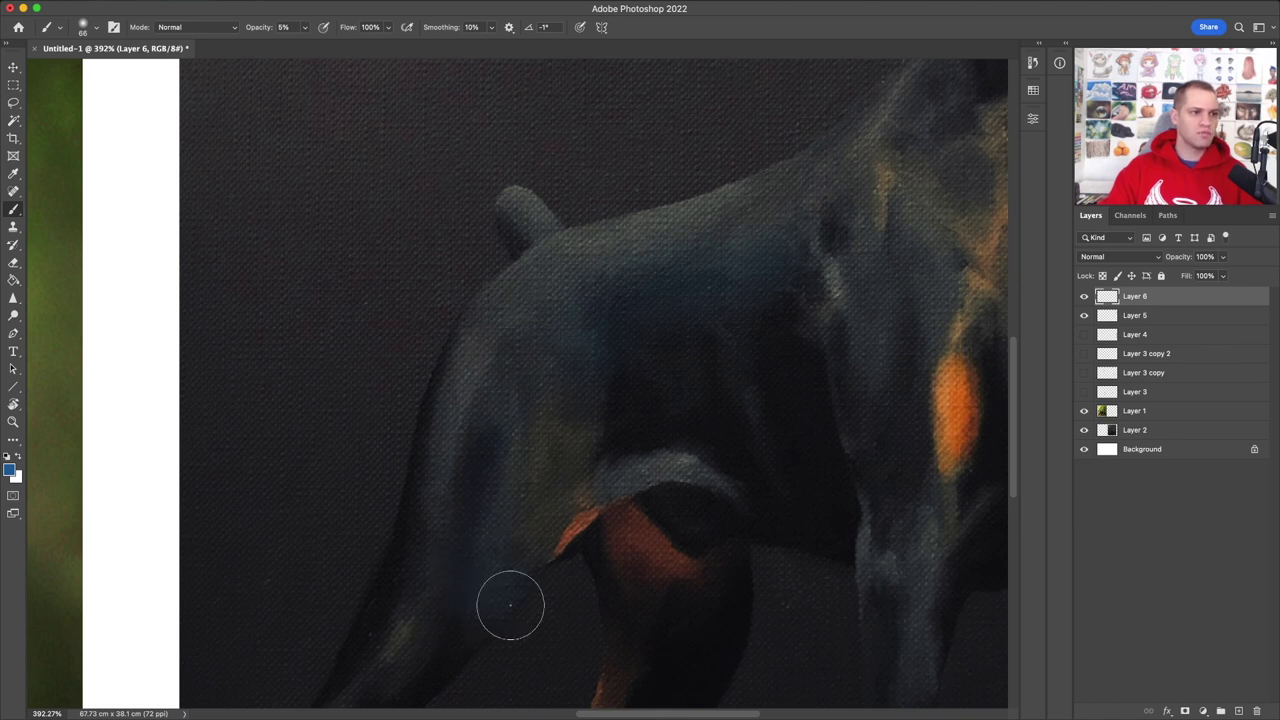
Step: Glaze blue over the painted dog's near shoulder and down its near front leg
{"action": "scroll", "coordinate": [529, 594], "scroll_direction": "right", "scroll_amount": 4}
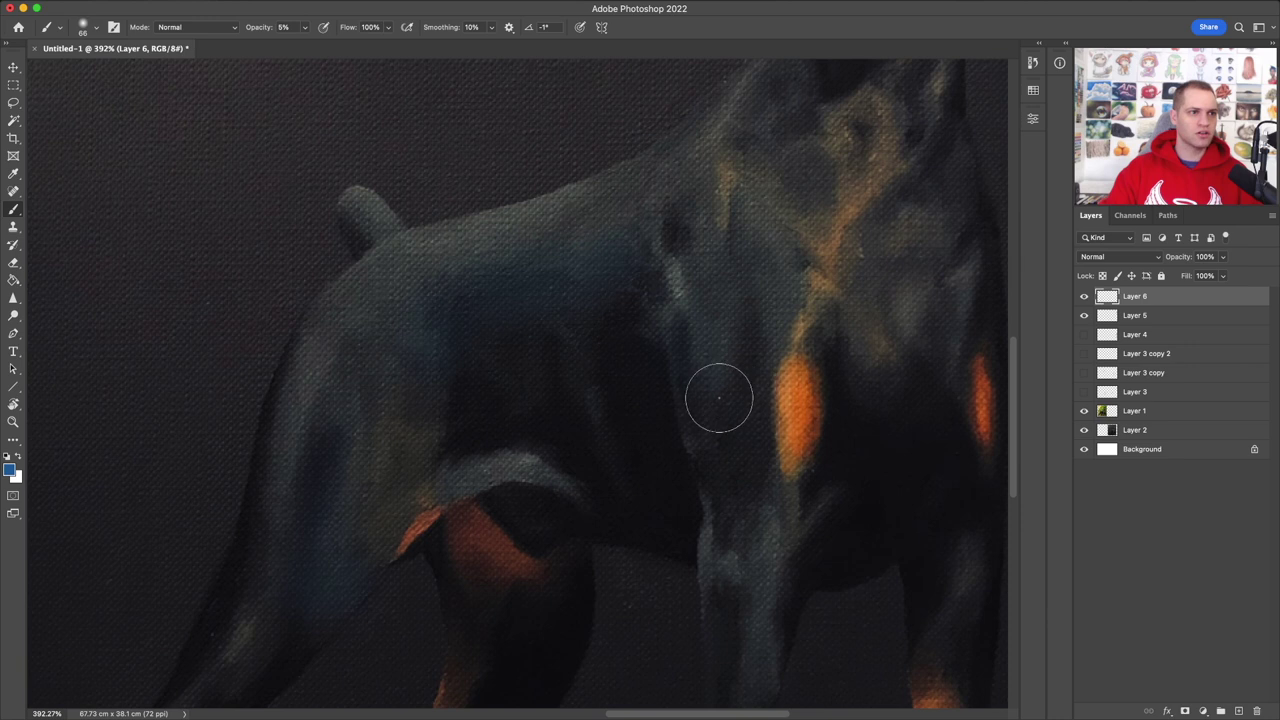
{"action": "scroll", "coordinate": [743, 423], "scroll_direction": "down", "scroll_amount": 3}
{"action": "scroll", "coordinate": [743, 423], "scroll_direction": "right", "scroll_amount": 2}
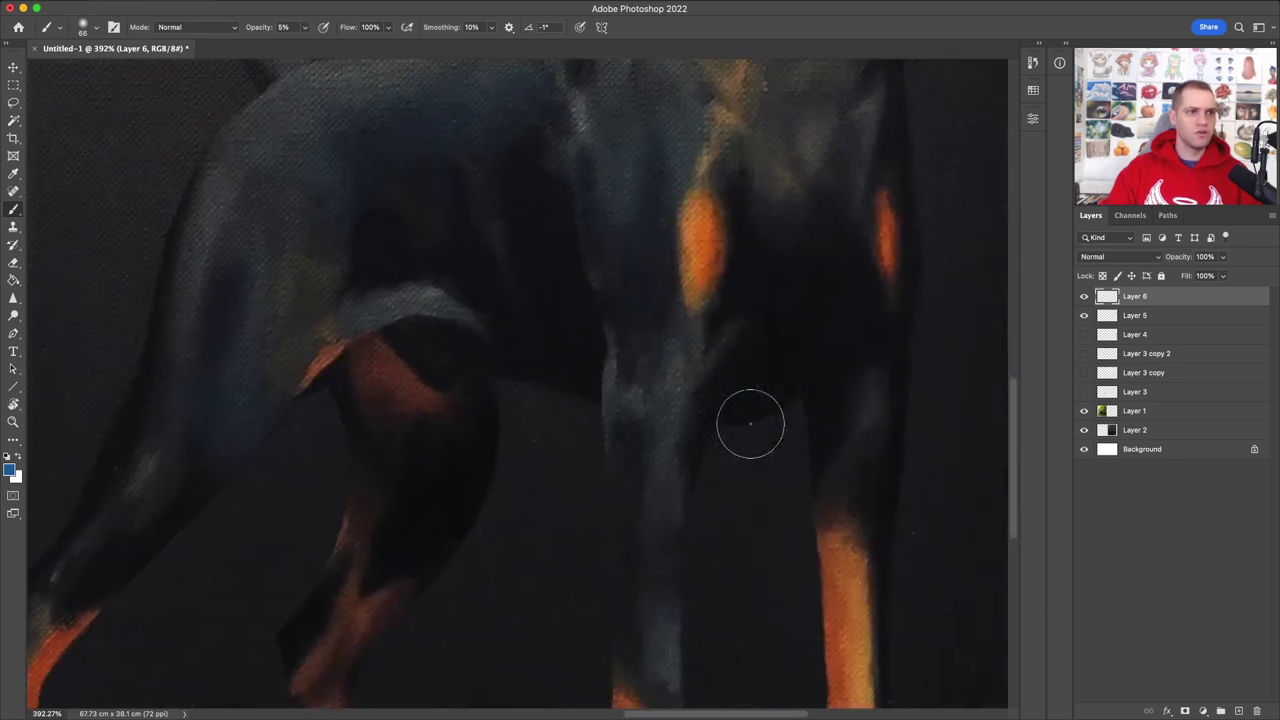
{"action": "scroll", "coordinate": [720, 485], "scroll_direction": "down", "scroll_amount": 2}
{"action": "left_click_drag", "start_coordinate": [643, 545], "coordinate": [654, 303]}
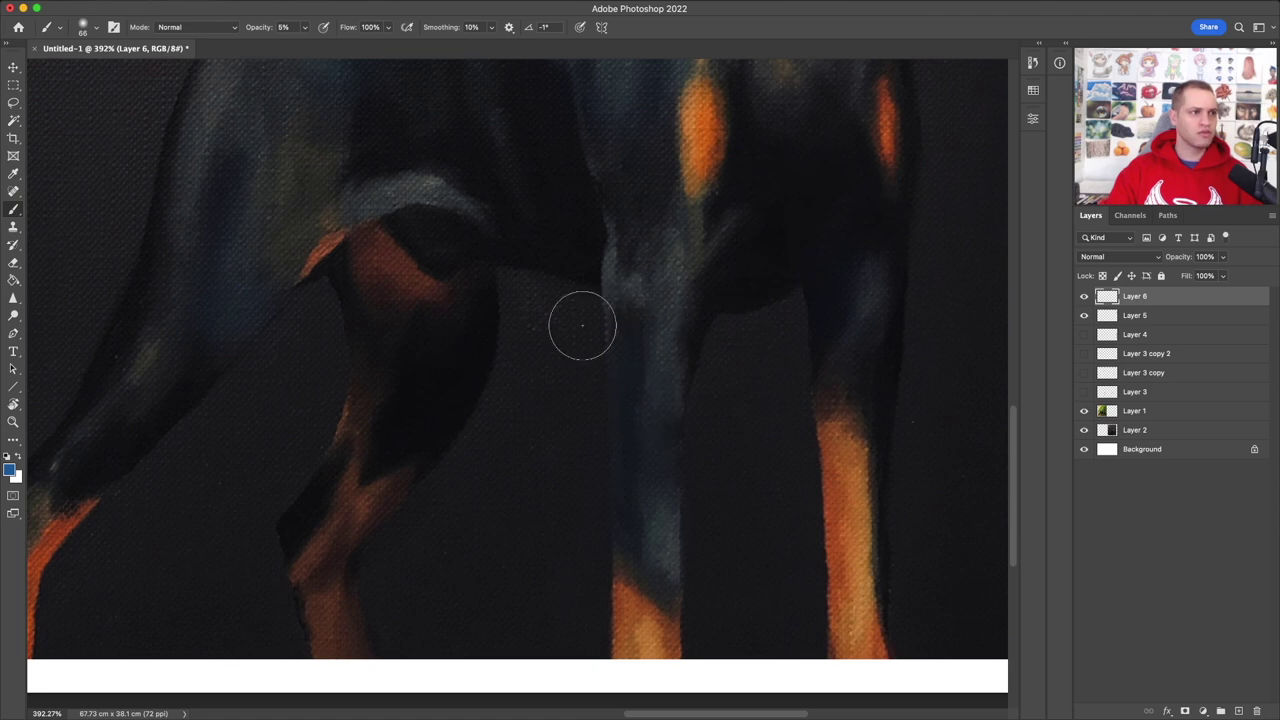
Step: Reduce the brush size to 25 and glaze blue over the shadows on the painted dog's neck and face
{"action": "scroll", "coordinate": [805, 218], "scroll_direction": "right", "scroll_amount": 4}
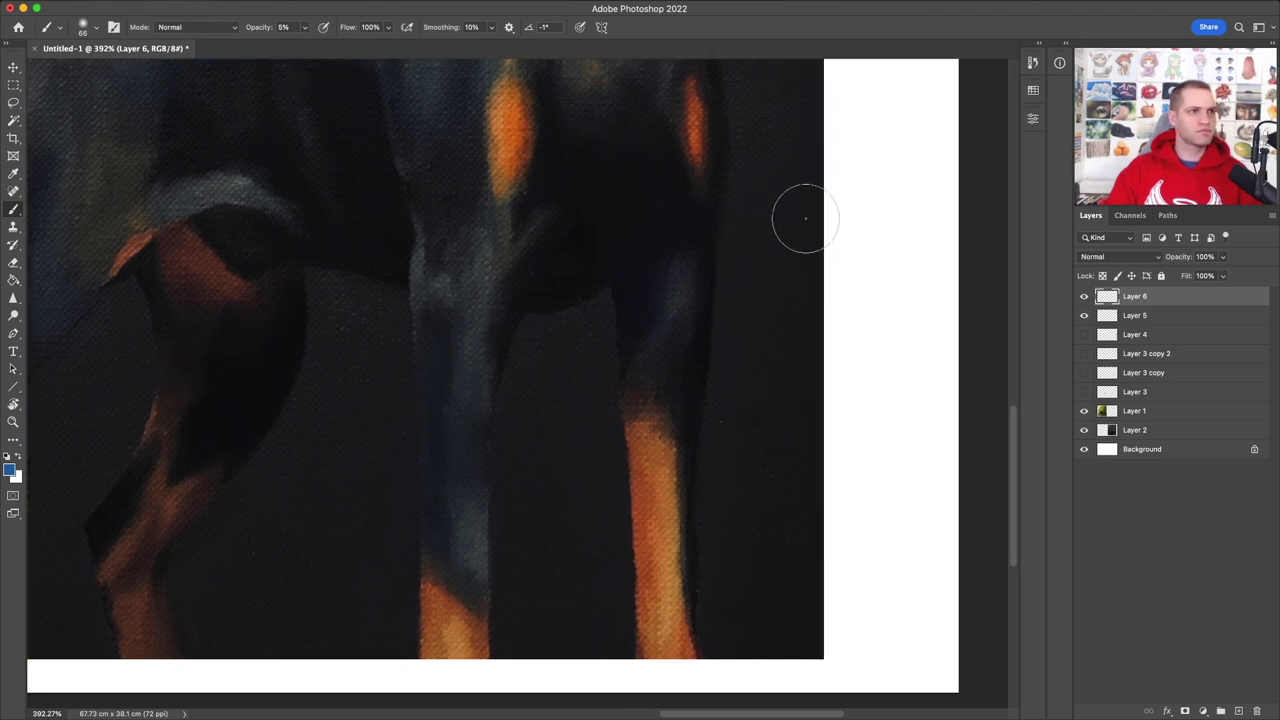
{"action": "scroll", "coordinate": [805, 218], "scroll_direction": "up", "scroll_amount": 7}
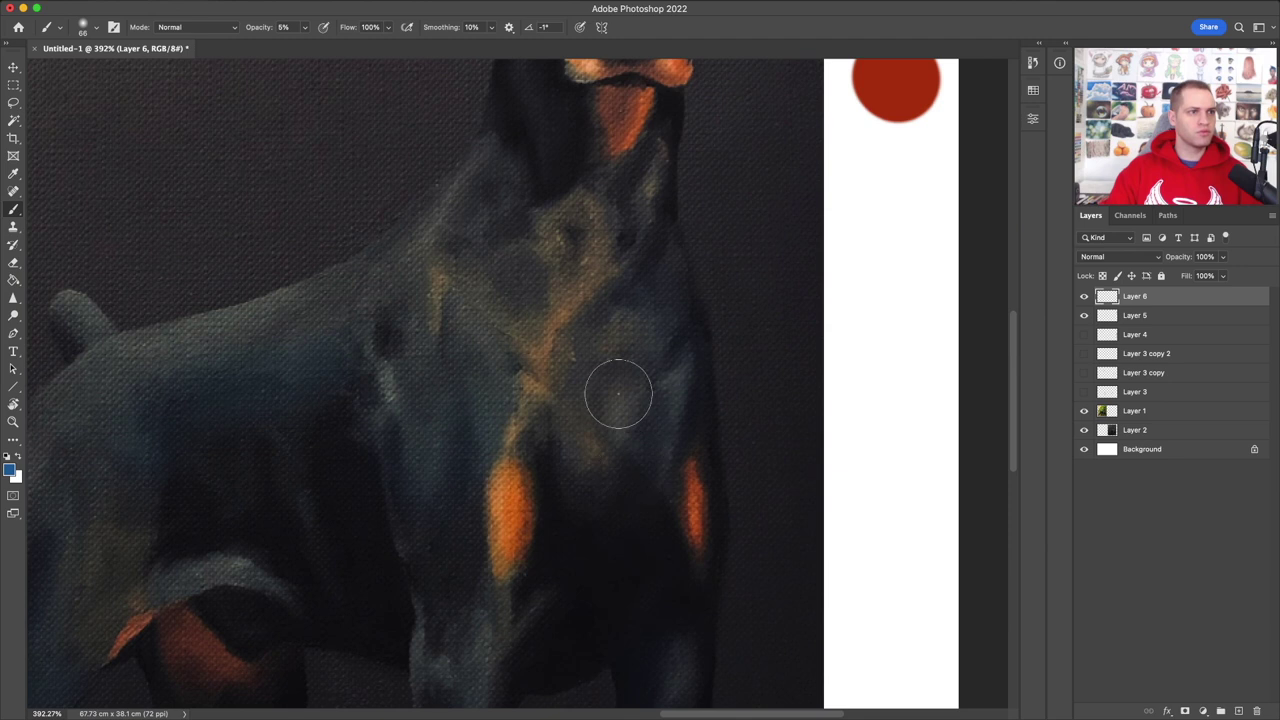
{"action": "scroll", "coordinate": [605, 380], "scroll_direction": "up", "scroll_amount": 2}
{"action": "scroll", "coordinate": [546, 332], "scroll_direction": "up", "scroll_amount": 3}
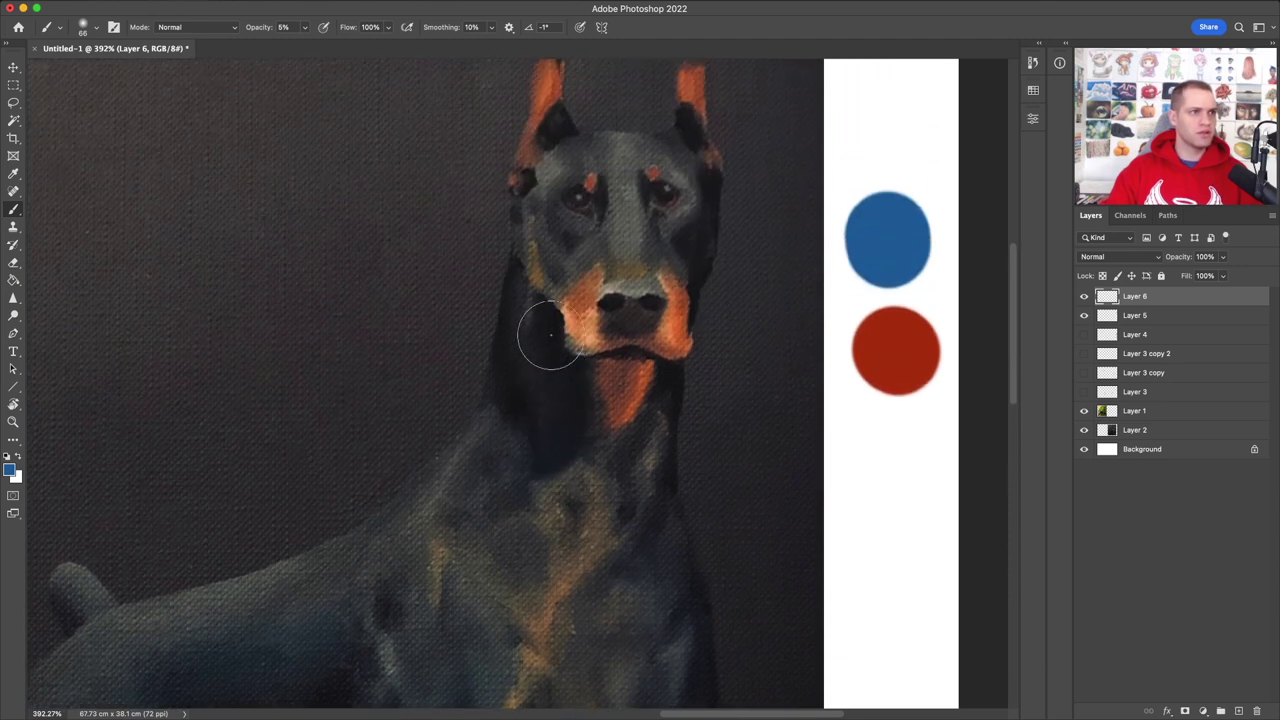
{"action": "key", "text": "bracketleft"}
{"action": "key", "text": "bracketleft"}
{"action": "key", "text": "bracketleft"}
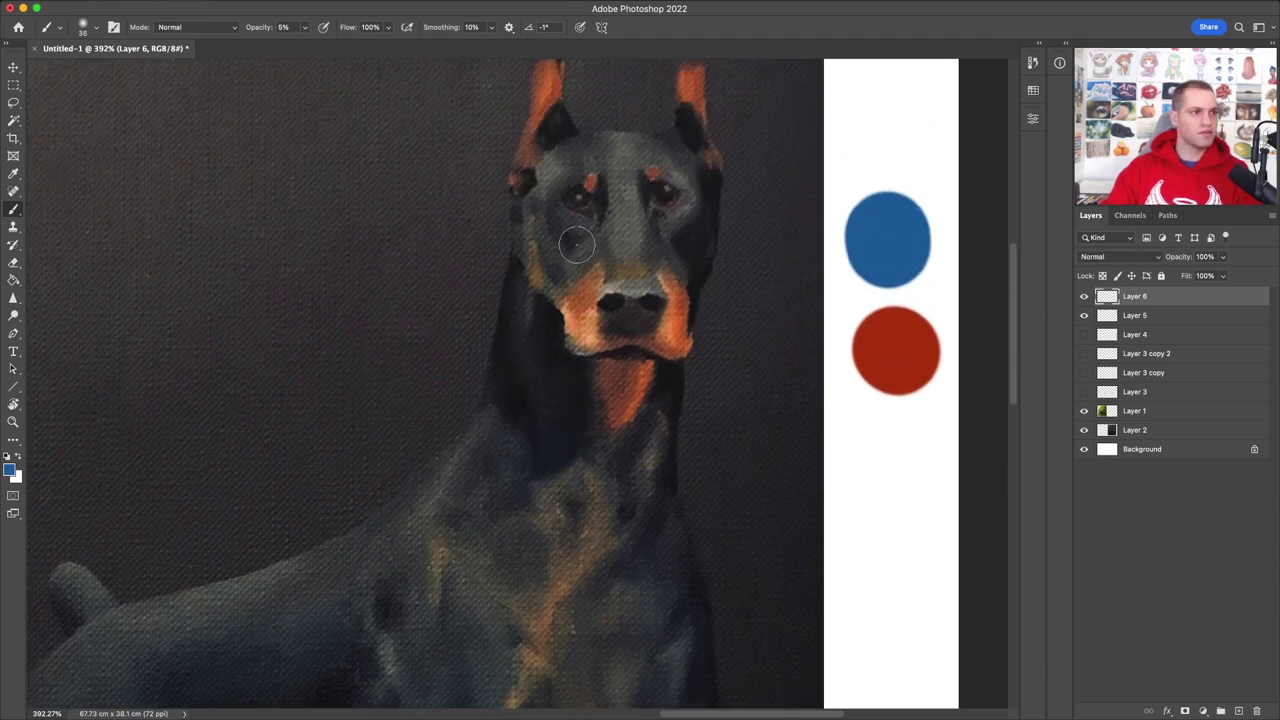
{"action": "key", "text": "bracketleft"}
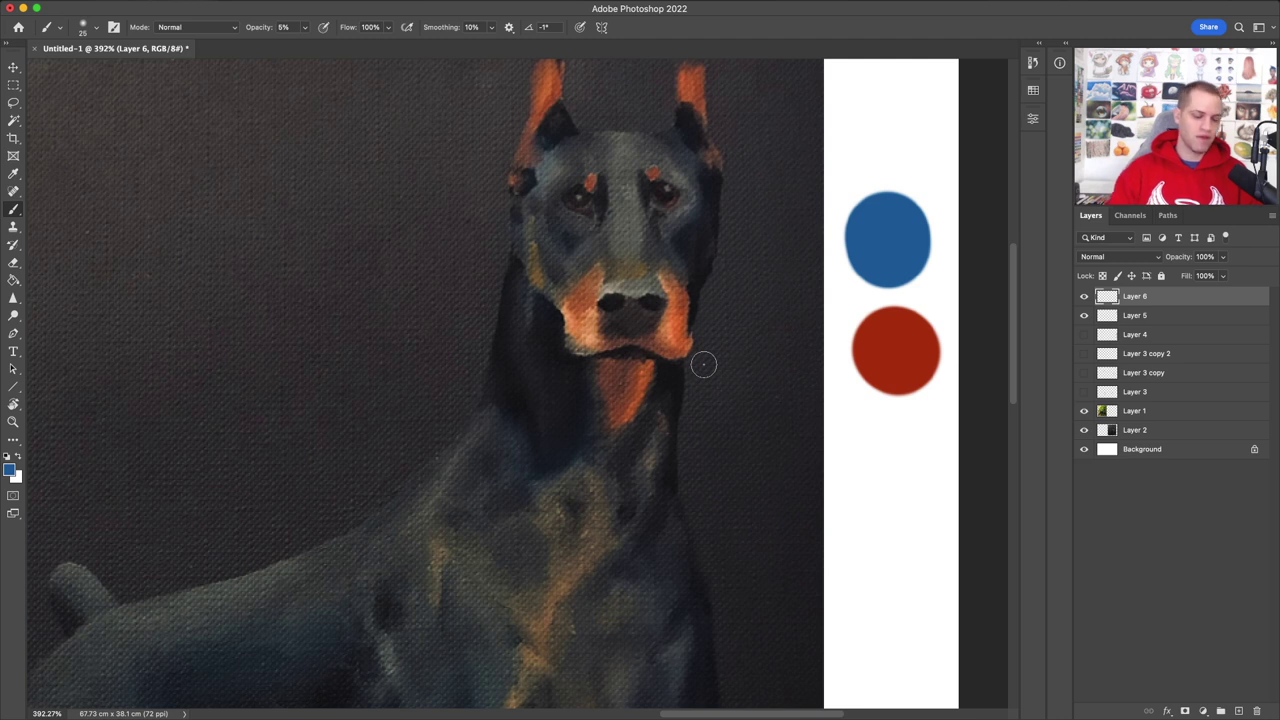
Step: Fit the whole canvas in view and compare the painting with and without the blue glaze layer against the photo
{"action": "key", "text": "z"}
{"action": "right_click", "coordinate": [667, 395]}
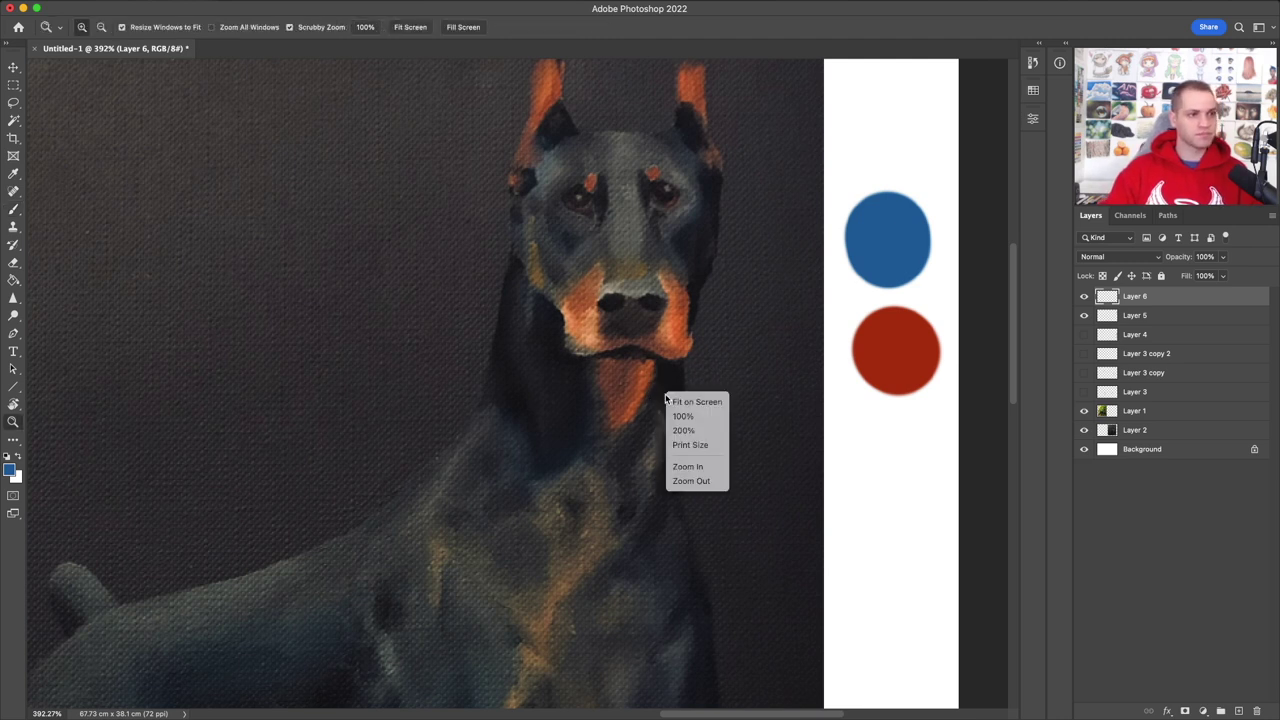
{"action": "left_click", "coordinate": [682, 402]}
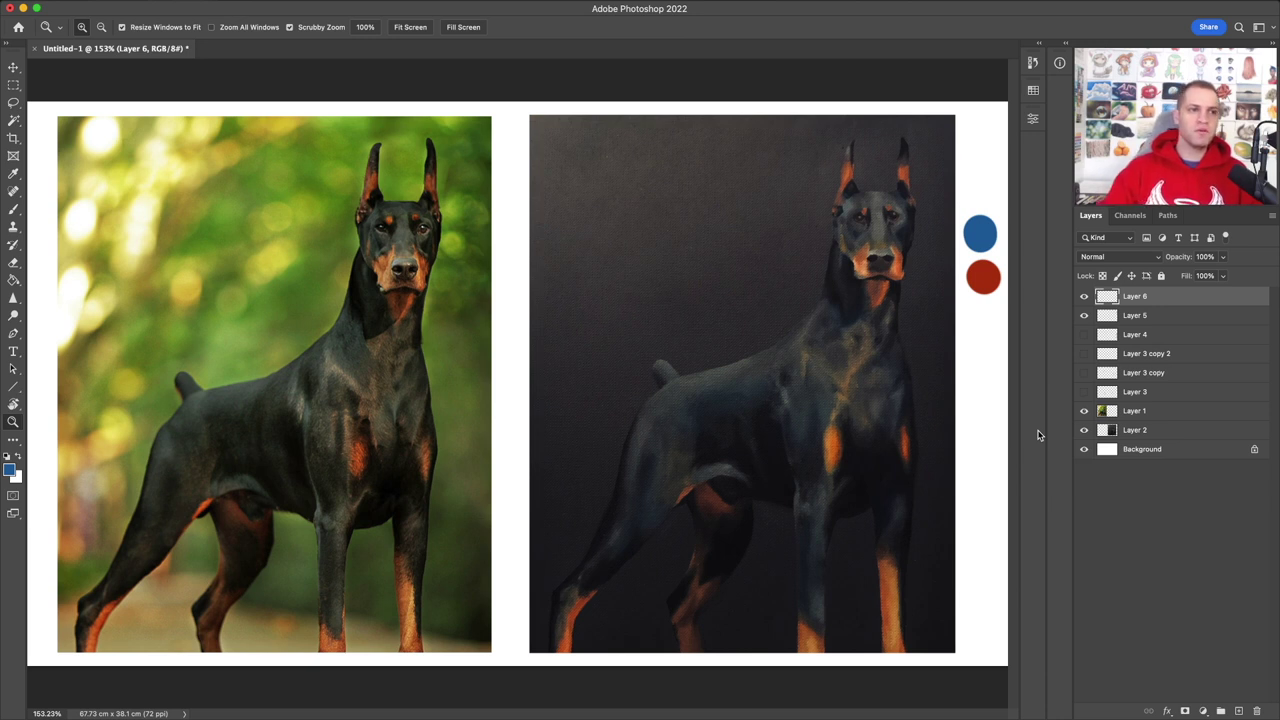
{"action": "left_click", "coordinate": [1084, 297]}
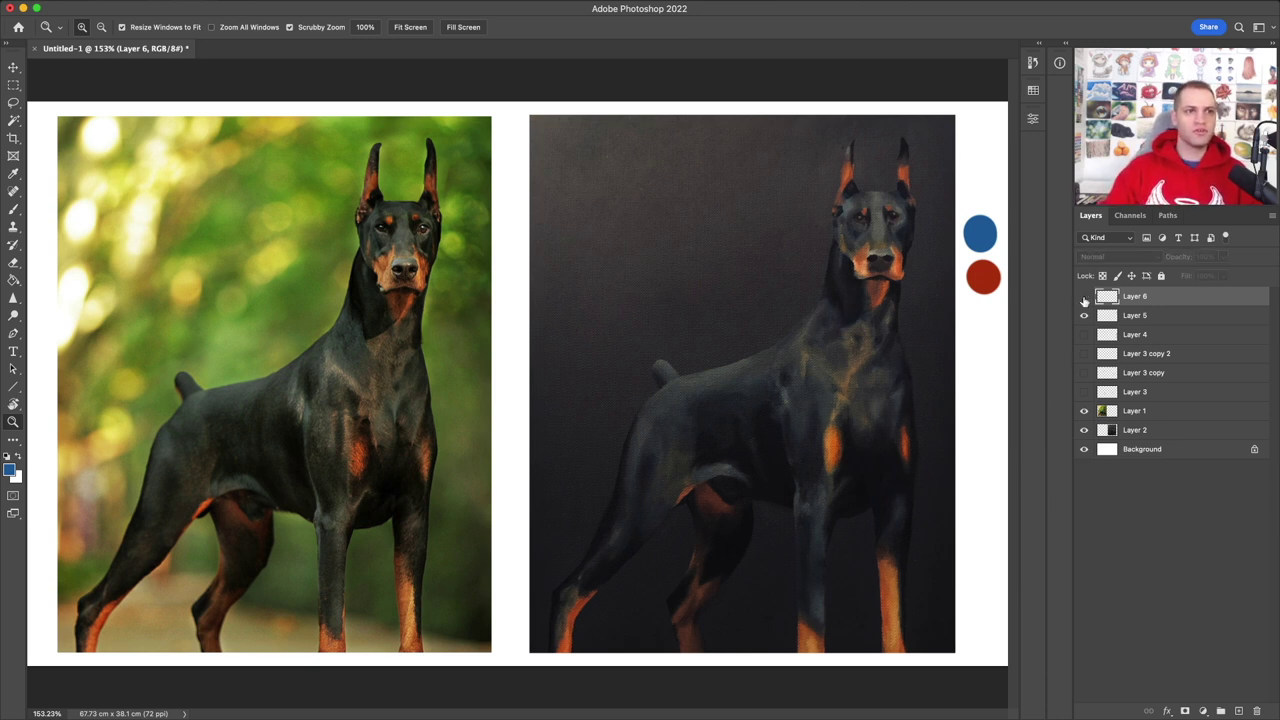
{"action": "left_click", "coordinate": [1084, 297]}
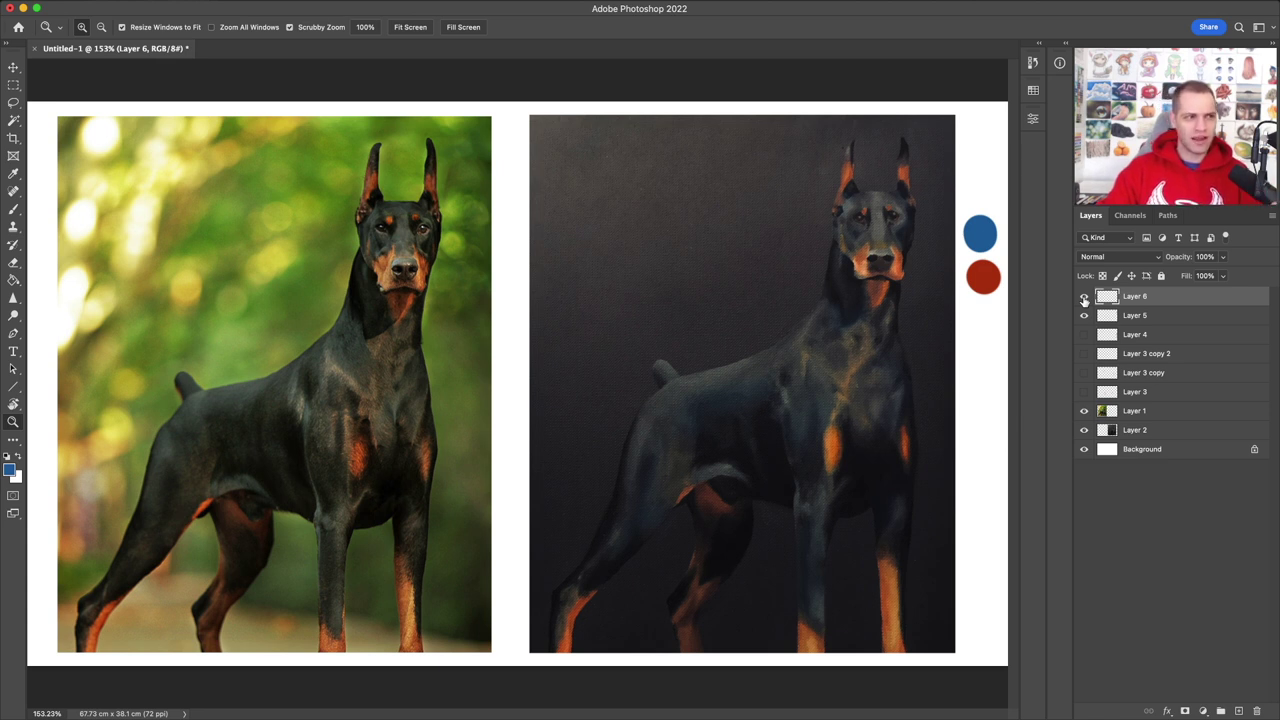
{"action": "left_click", "coordinate": [1084, 298]}
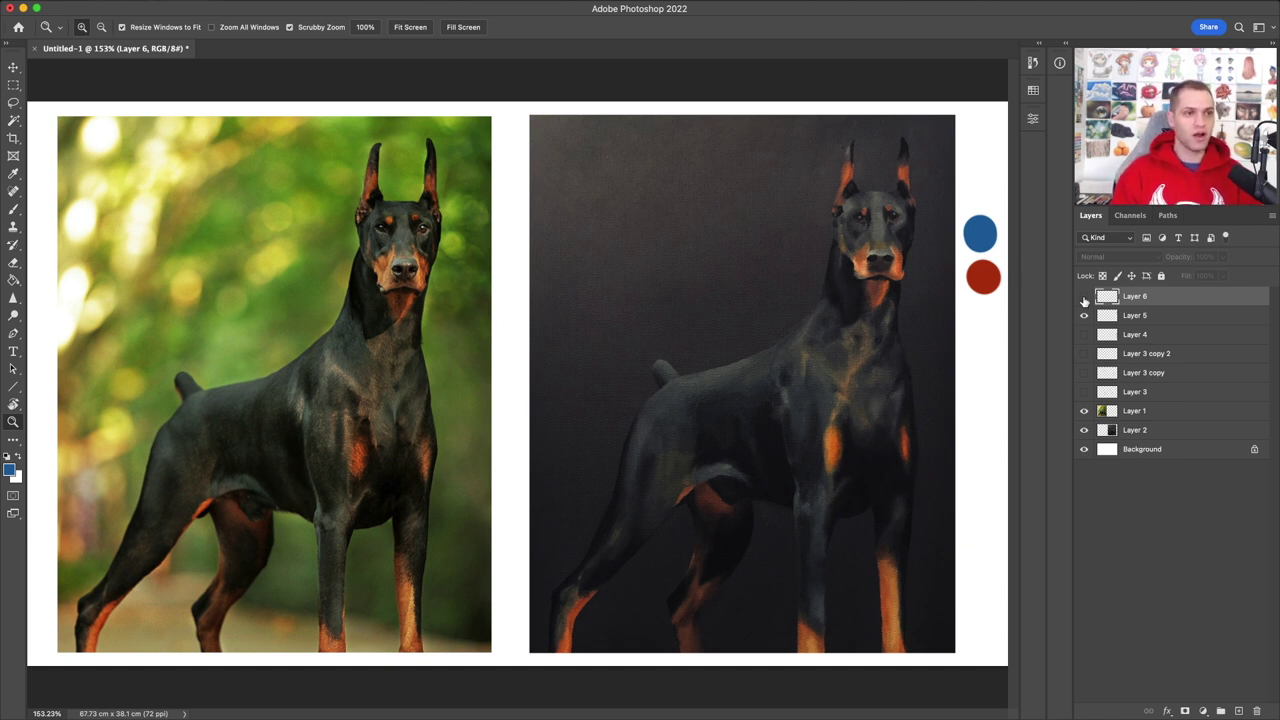
{"action": "left_click", "coordinate": [1084, 298]}
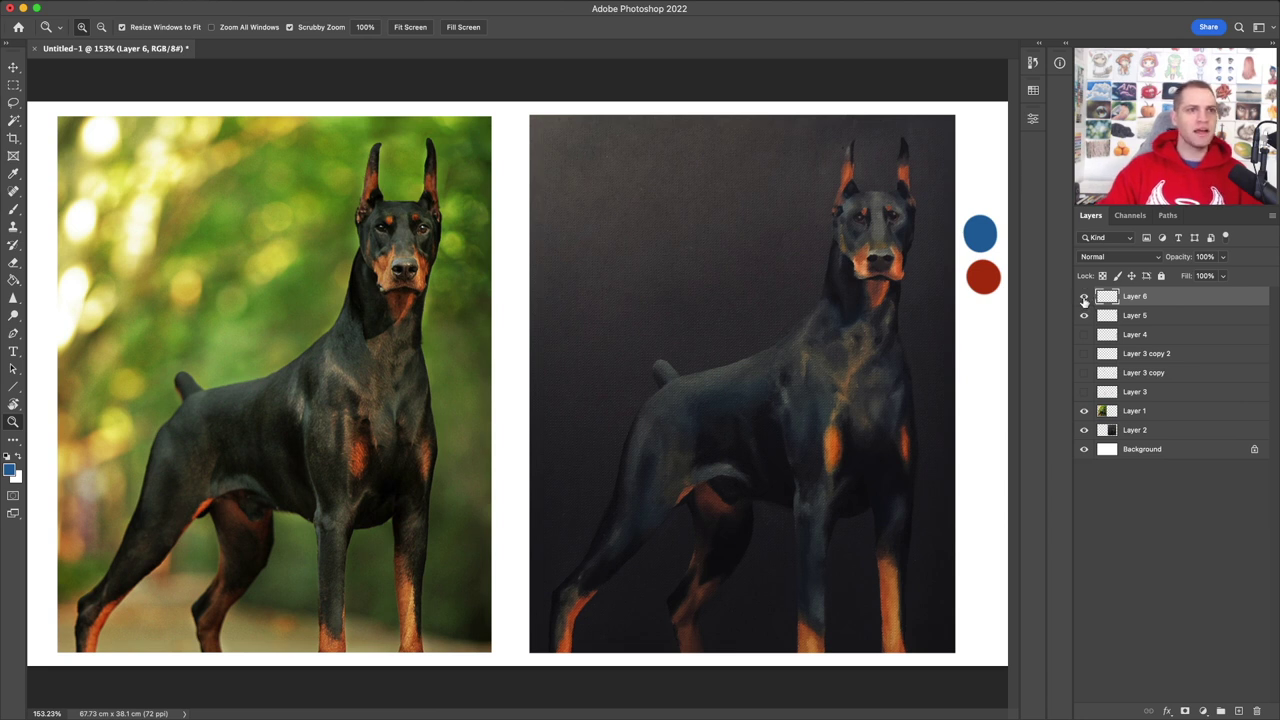
{"action": "left_click", "coordinate": [1084, 298]}
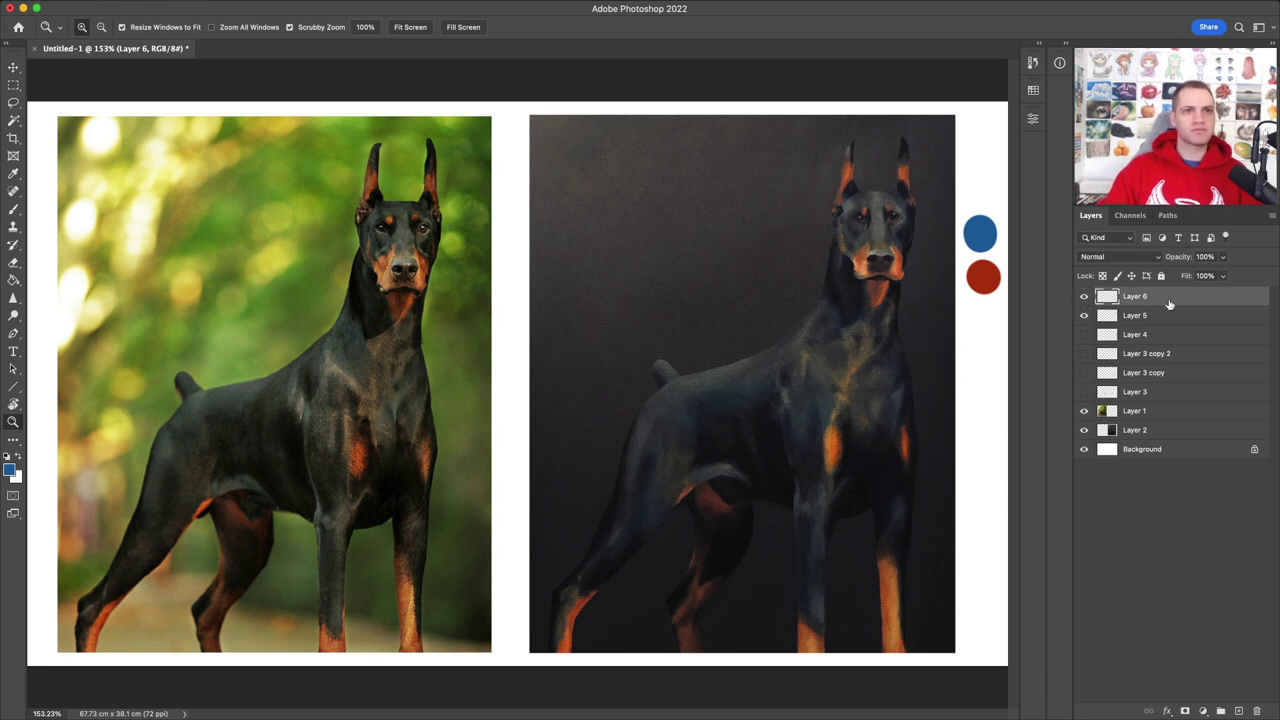
Step: On a new layer, load the brush with the swatch red and test it at 5% opacity on the white margin
{"action": "left_click", "coordinate": [1238, 712]}
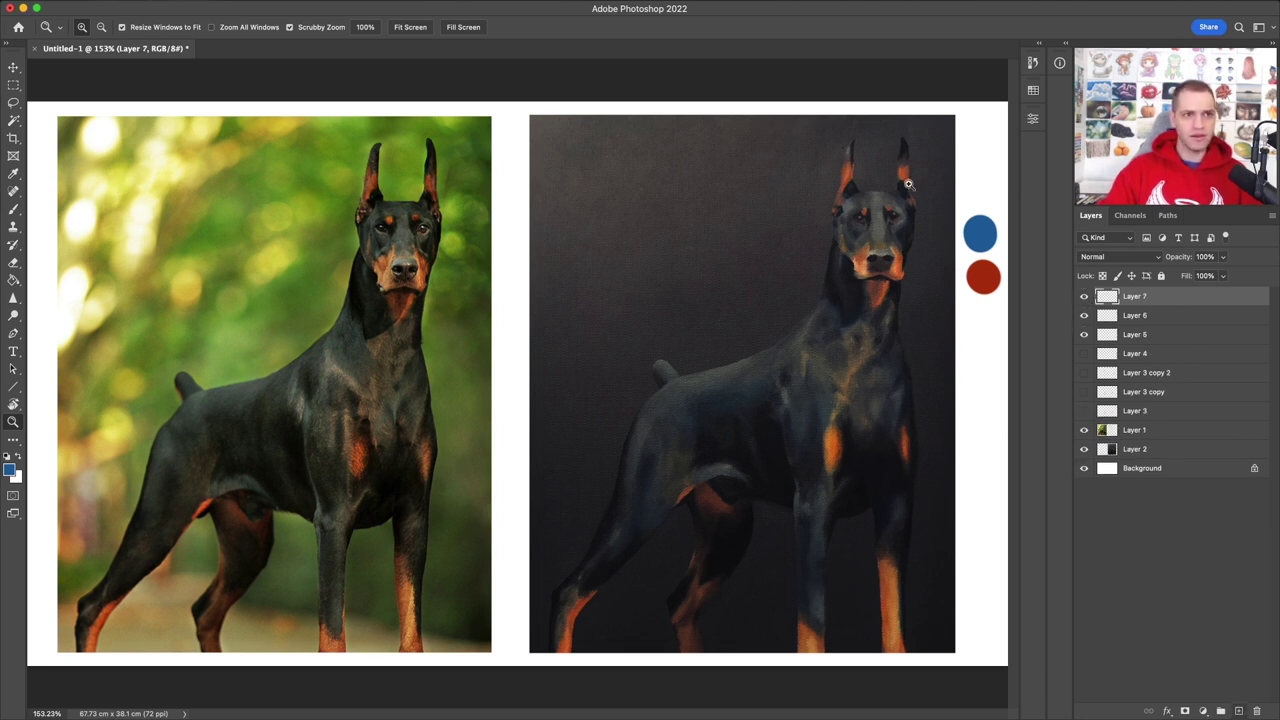
{"action": "key", "text": "b"}
{"action": "left_click", "coordinate": [983, 279], "text": "alt"}
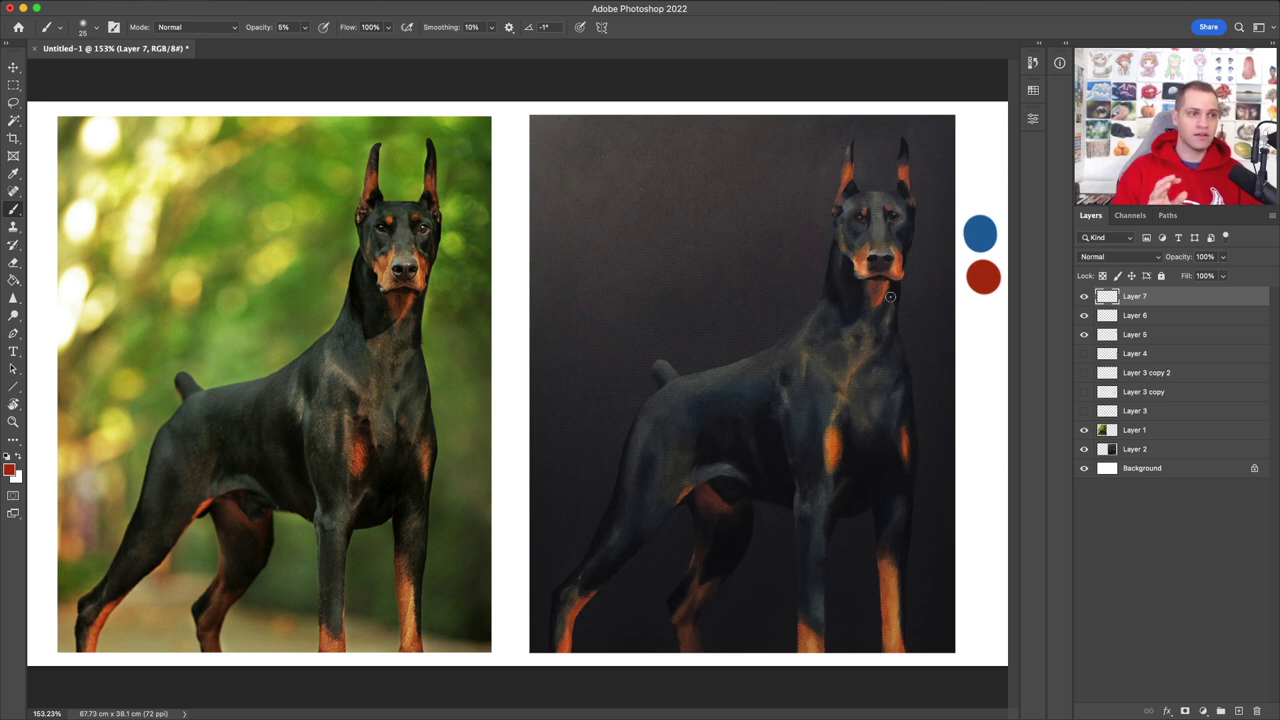
{"action": "scroll", "coordinate": [843, 461], "scroll_direction": "up", "scroll_amount": 5}
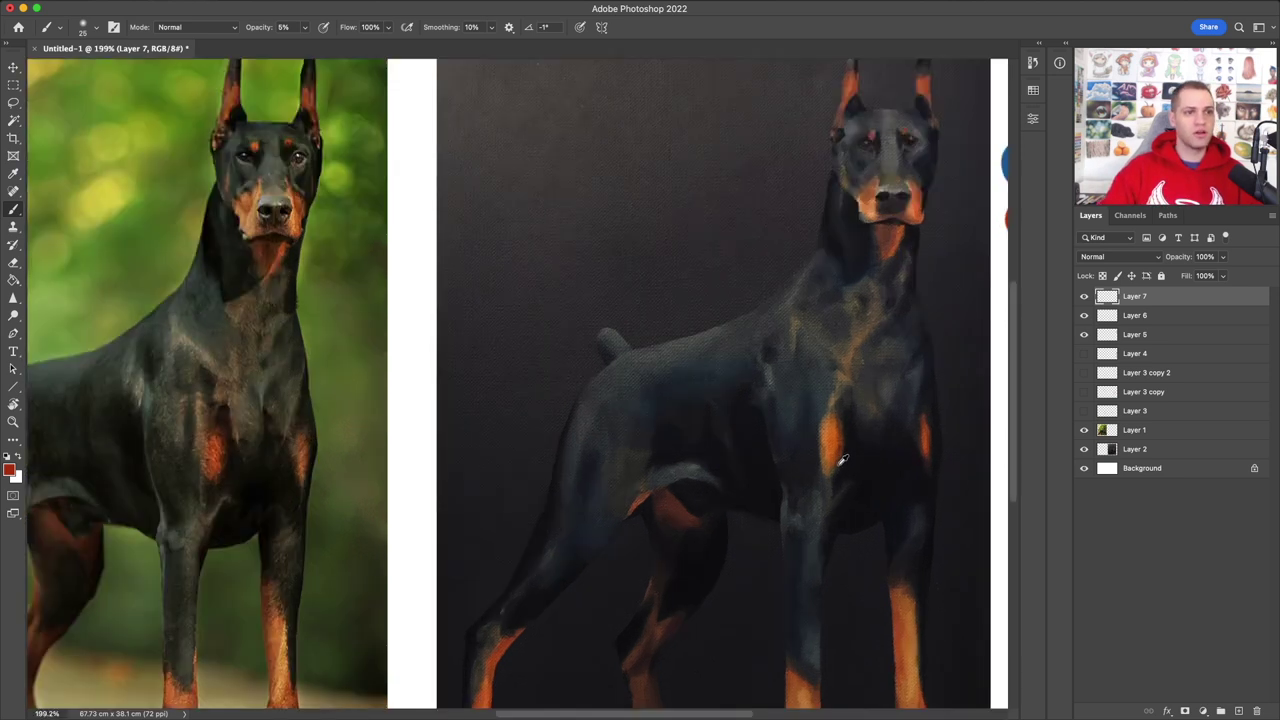
{"action": "mouse_move", "coordinate": [823, 483]}
{"action": "left_mouse_down"}
{"action": "mouse_move", "coordinate": [834, 387]}
{"action": "mouse_move", "coordinate": [819, 471]}
{"action": "mouse_move", "coordinate": [813, 387]}
{"action": "mouse_move", "coordinate": [809, 439]}
{"action": "left_mouse_up"}
{"action": "left_click_drag", "start_coordinate": [149, 306], "coordinate": [135, 334]}
{"action": "key", "text": "super+z"}
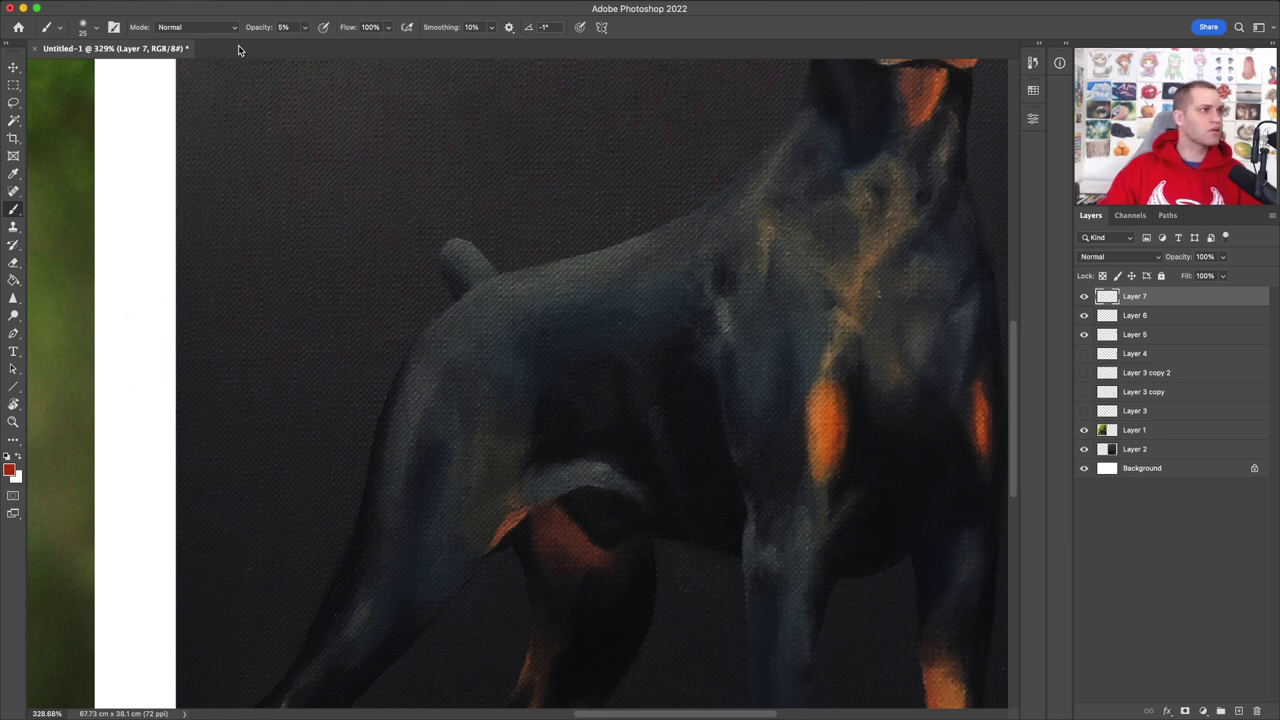
Step: Raise the brush opacity to 15% and glaze red over the orange patches on the painted dog's chest
{"action": "left_click", "coordinate": [305, 28]}
{"action": "left_click_drag", "start_coordinate": [307, 46], "coordinate": [310, 46]}
{"action": "left_click", "coordinate": [840, 425]}
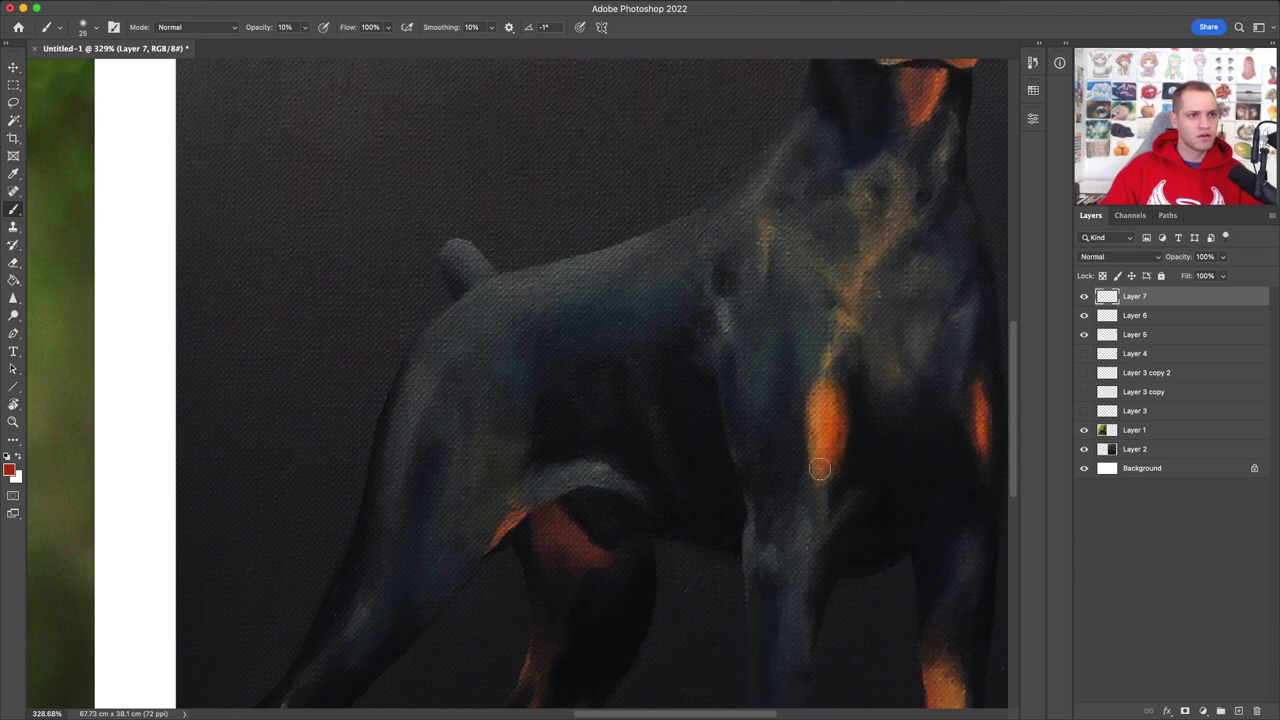
{"action": "left_click", "coordinate": [304, 36]}
{"action": "left_click_drag", "start_coordinate": [304, 46], "coordinate": [307, 46]}
{"action": "left_click", "coordinate": [831, 398]}
{"action": "scroll", "coordinate": [867, 447], "scroll_direction": "right", "scroll_amount": 3}
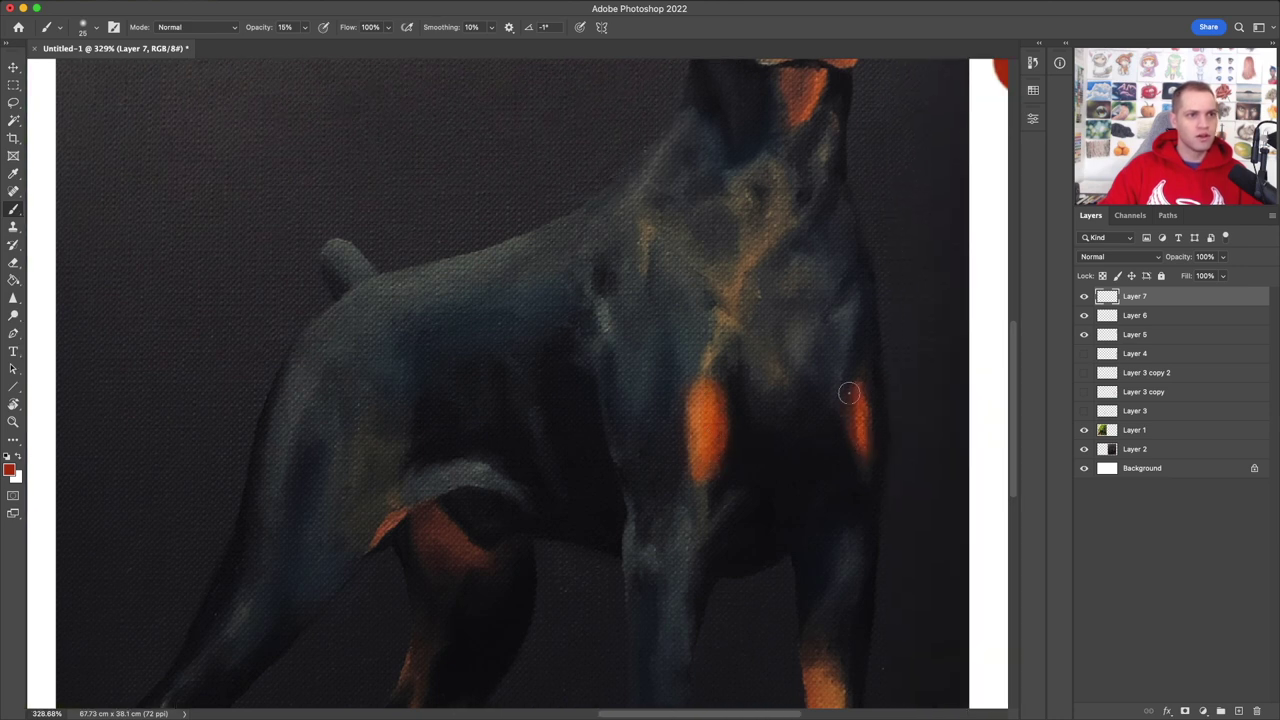
Step: Glaze red over the orange markings on the painted dog's throat, muzzle and brows
{"action": "scroll", "coordinate": [840, 380], "scroll_direction": "up", "scroll_amount": 3}
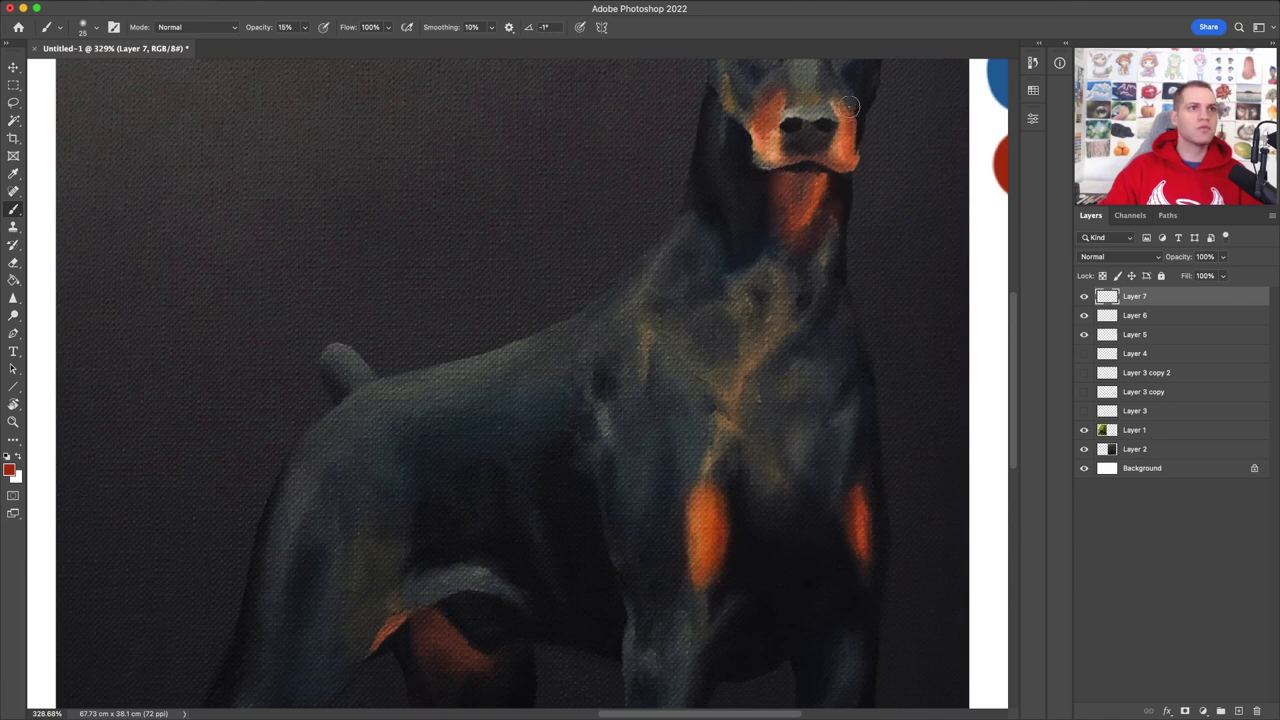
{"action": "scroll", "coordinate": [849, 110], "scroll_direction": "up", "scroll_amount": 5}
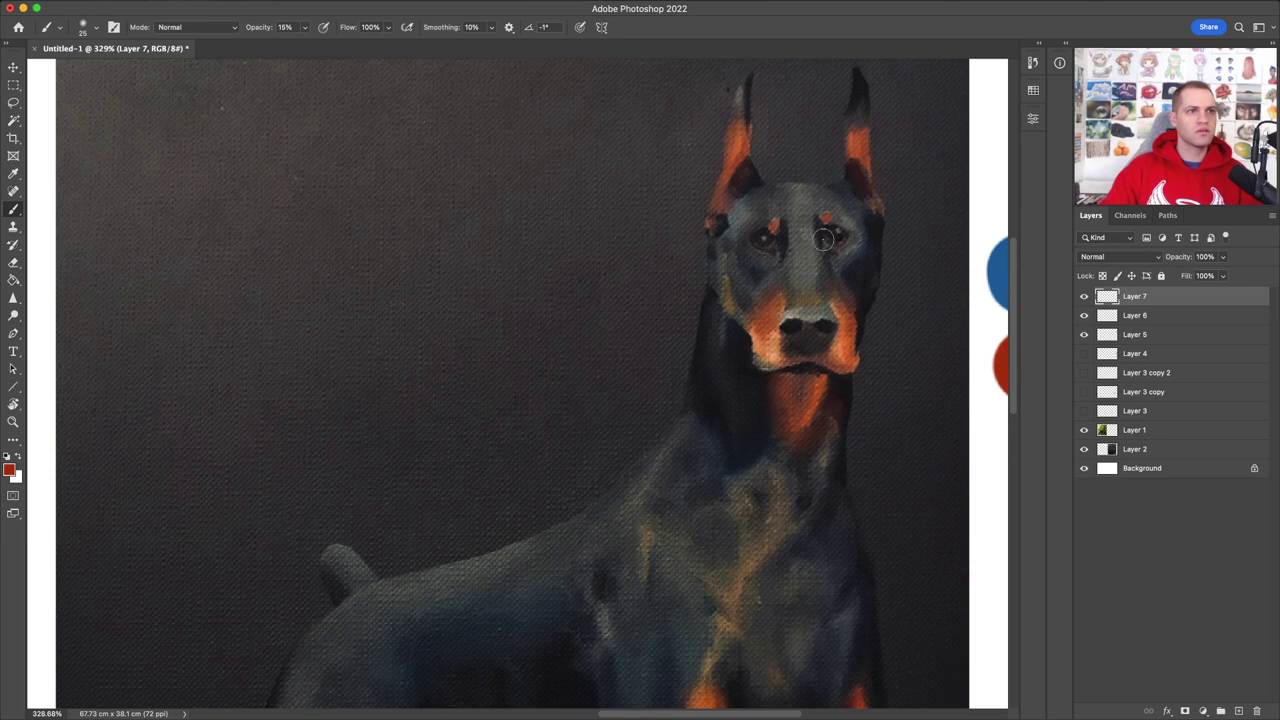
{"action": "scroll", "coordinate": [776, 268], "scroll_direction": "down", "scroll_amount": 2}
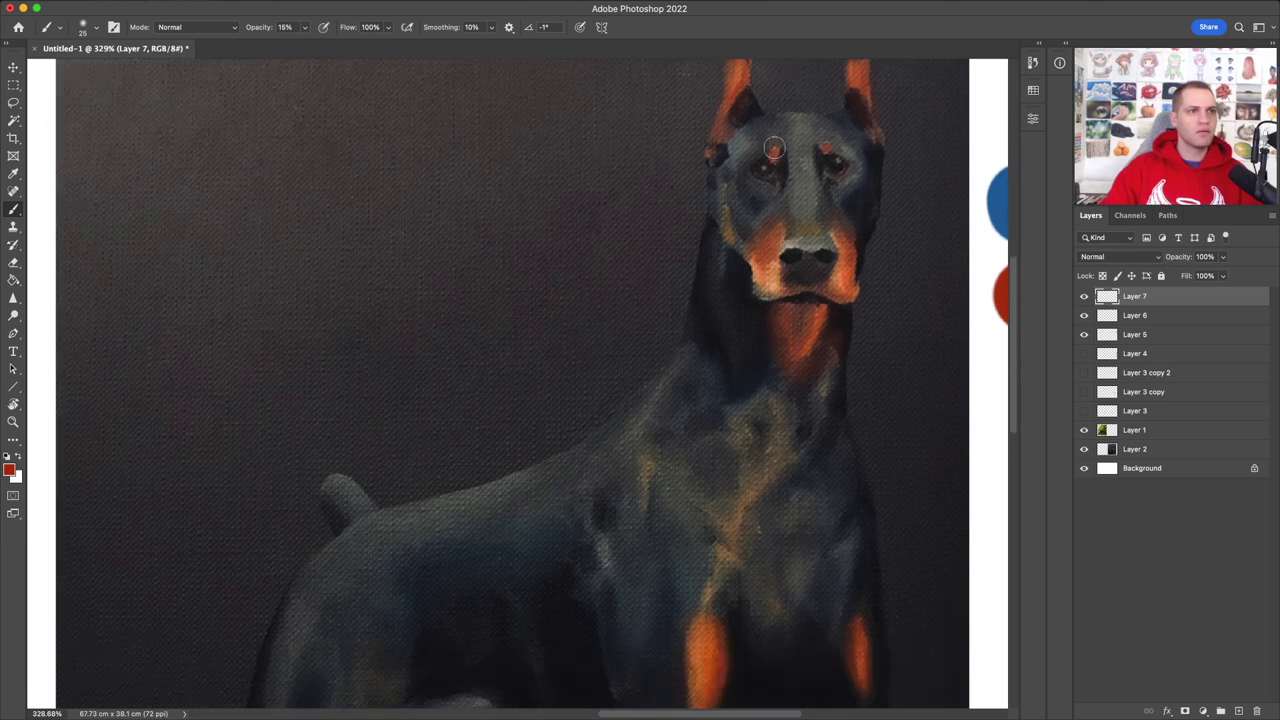
Step: Glaze red over the orange markings on the painted dog's two front legs
{"action": "scroll", "coordinate": [717, 297], "scroll_direction": "down", "scroll_amount": 10}
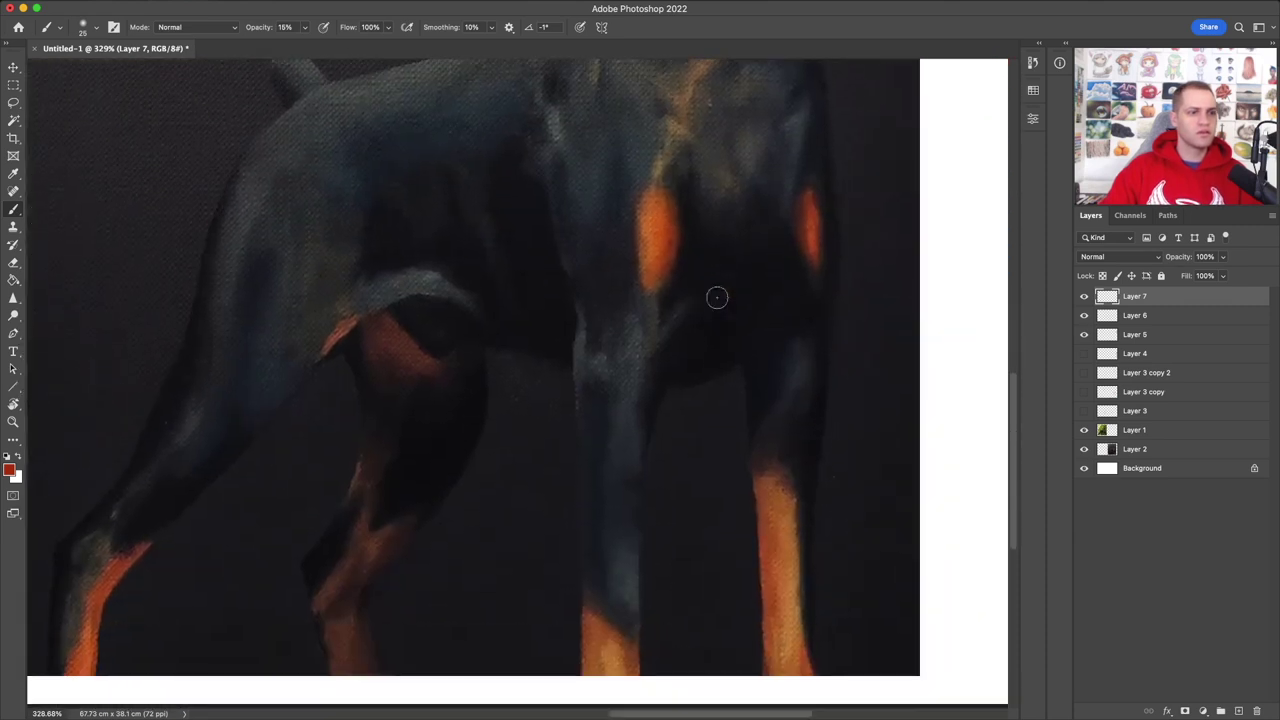
{"action": "mouse_move", "coordinate": [777, 480]}
{"action": "left_mouse_down"}
{"action": "mouse_move", "coordinate": [765, 522]}
{"action": "mouse_move", "coordinate": [789, 491]}
{"action": "mouse_move", "coordinate": [792, 557]}
{"action": "mouse_move", "coordinate": [793, 486]}
{"action": "mouse_move", "coordinate": [793, 543]}
{"action": "left_mouse_up"}
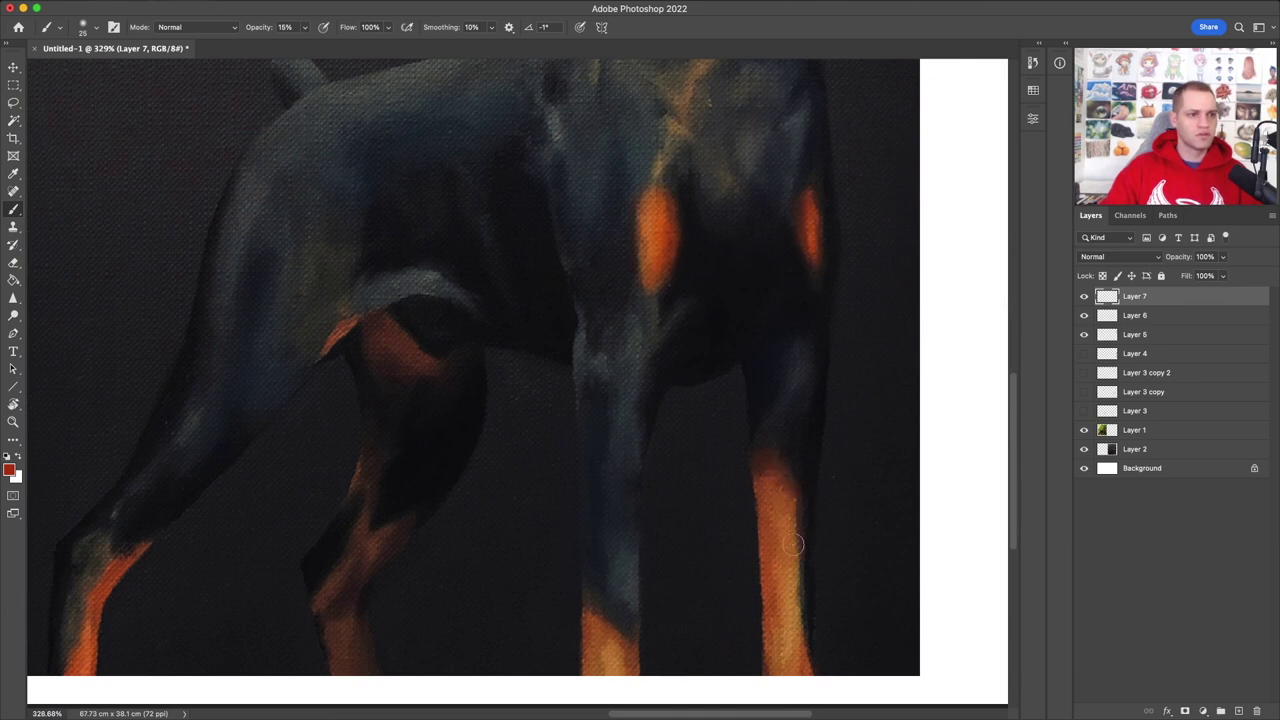
{"action": "scroll", "coordinate": [793, 543], "scroll_direction": "down", "scroll_amount": 5}
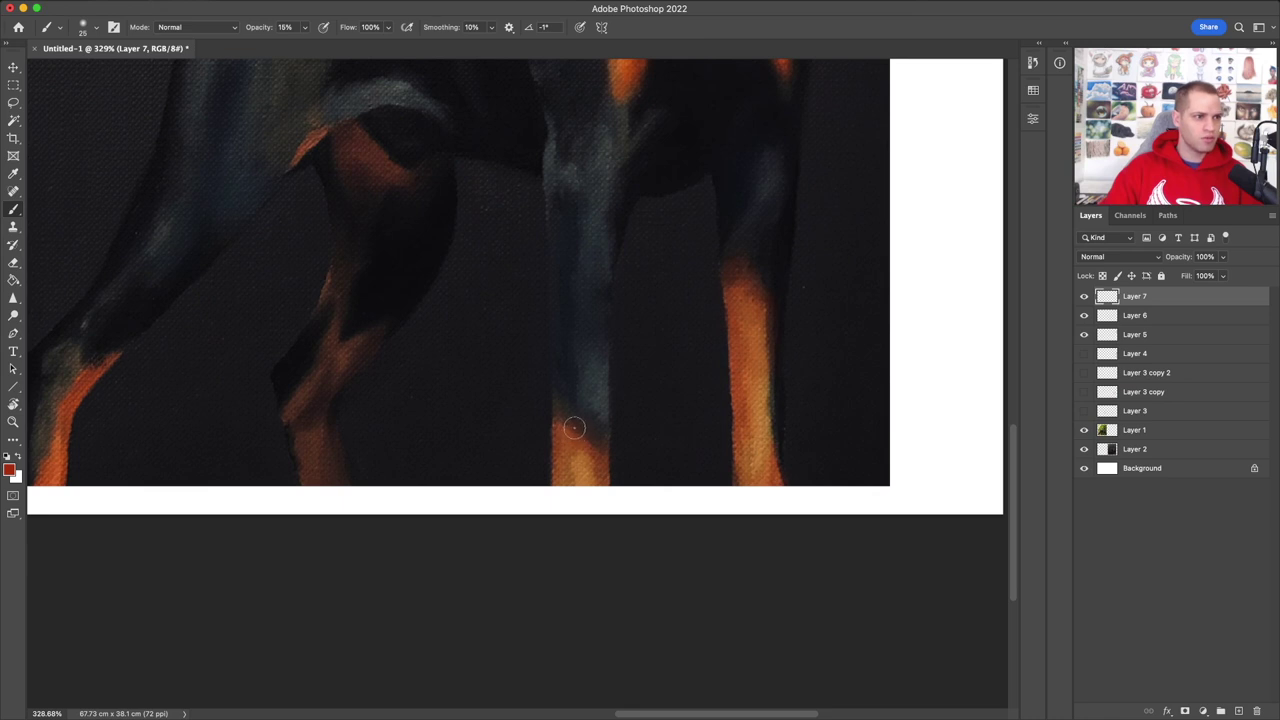
Step: Glaze red over the rust markings on both of the painted dog's hind legs
{"action": "mouse_move", "coordinate": [325, 417]}
{"action": "left_mouse_down"}
{"action": "mouse_move", "coordinate": [321, 459]}
{"action": "mouse_move", "coordinate": [363, 349]}
{"action": "mouse_move", "coordinate": [333, 347]}
{"action": "left_mouse_up"}
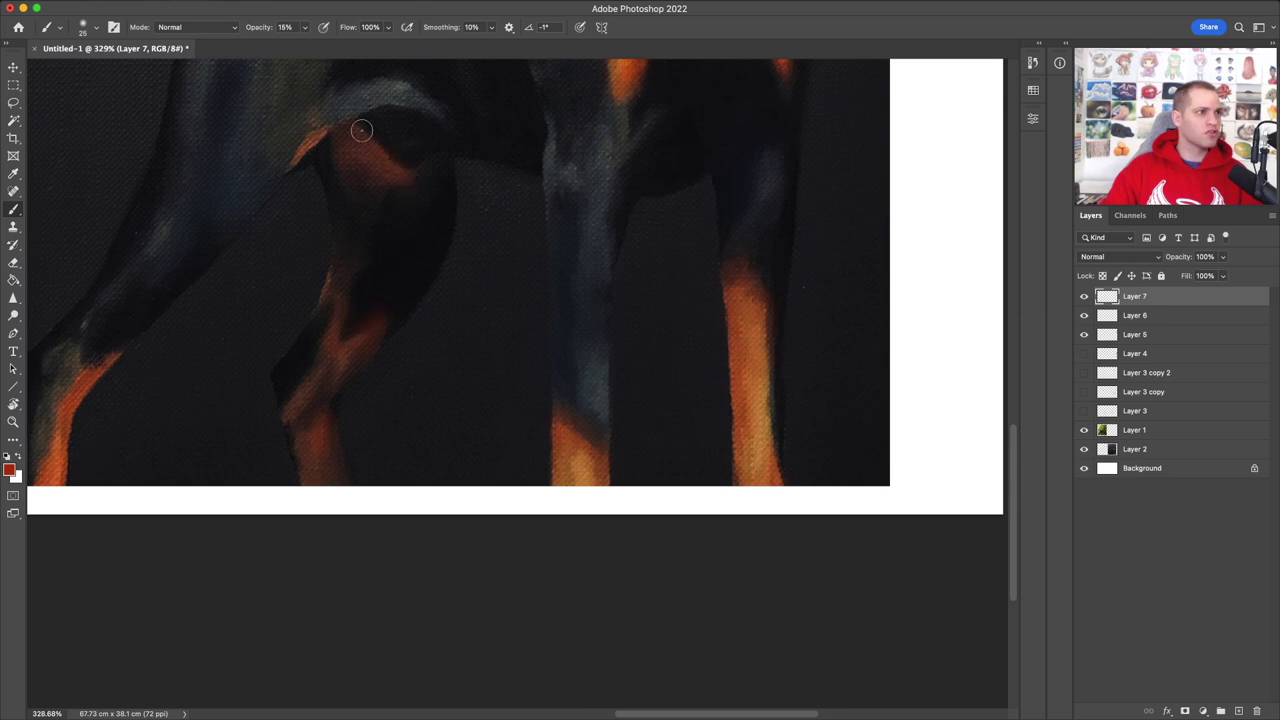
{"action": "mouse_move", "coordinate": [363, 166]}
{"action": "left_mouse_down"}
{"action": "mouse_move", "coordinate": [316, 123]}
{"action": "mouse_move", "coordinate": [276, 170]}
{"action": "left_mouse_up"}
{"action": "scroll", "coordinate": [274, 197], "scroll_direction": "down", "scroll_amount": 3}
{"action": "scroll", "coordinate": [274, 197], "scroll_direction": "left", "scroll_amount": 5}
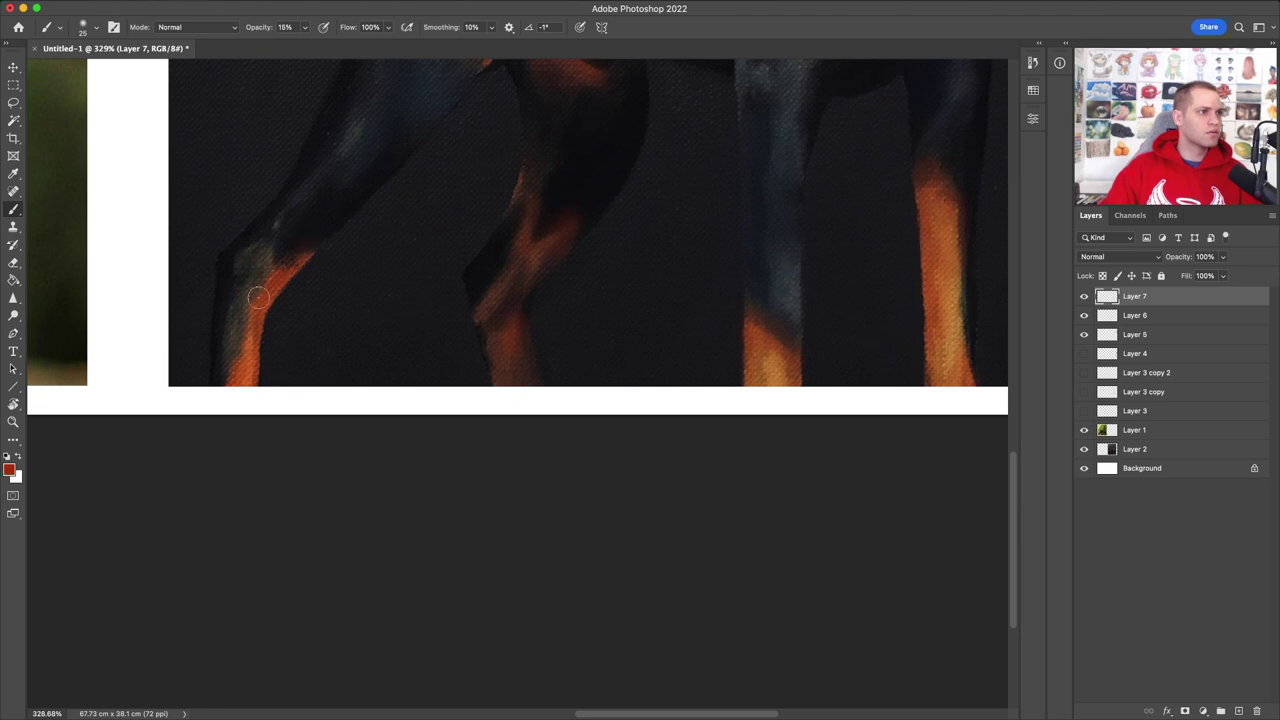
{"action": "left_click_drag", "start_coordinate": [280, 271], "coordinate": [228, 377]}
Step: Fit the whole canvas in view and compare the painting with and without the red glaze layer
{"action": "scroll", "coordinate": [583, 303], "scroll_direction": "down", "scroll_amount": 5}
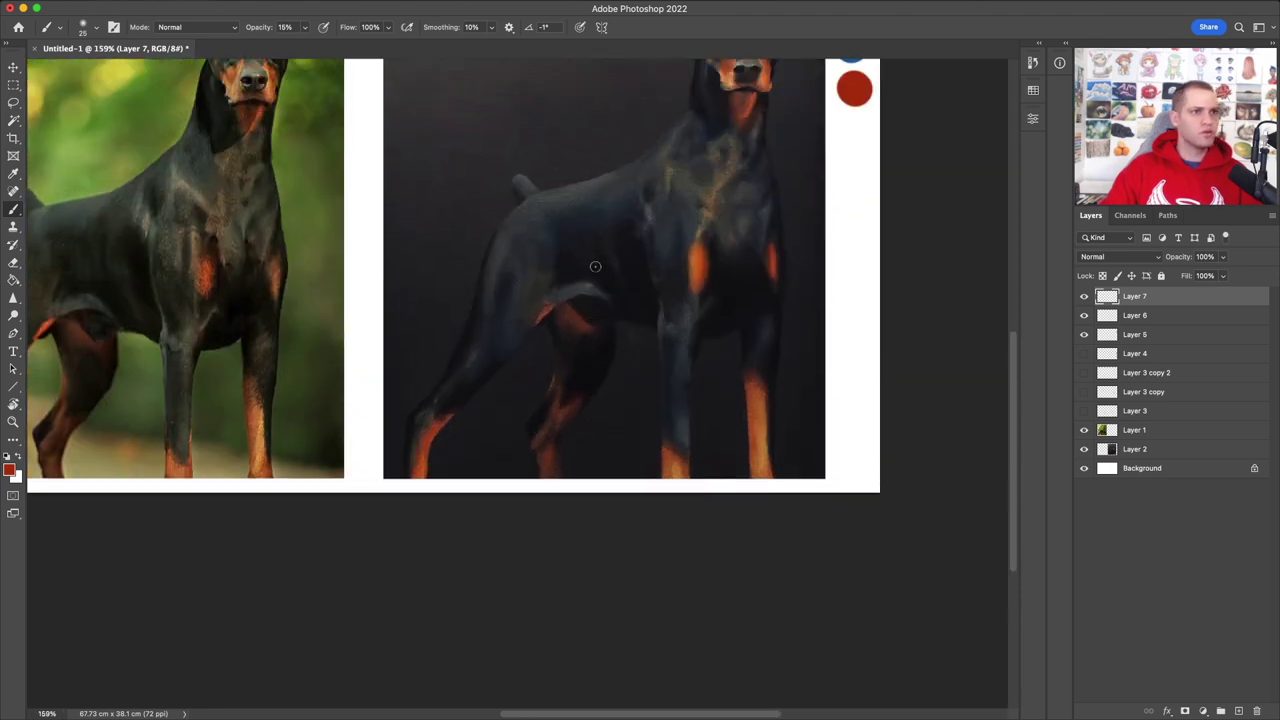
{"action": "key", "text": "z"}
{"action": "right_click", "coordinate": [595, 266]}
{"action": "left_click", "coordinate": [620, 275]}
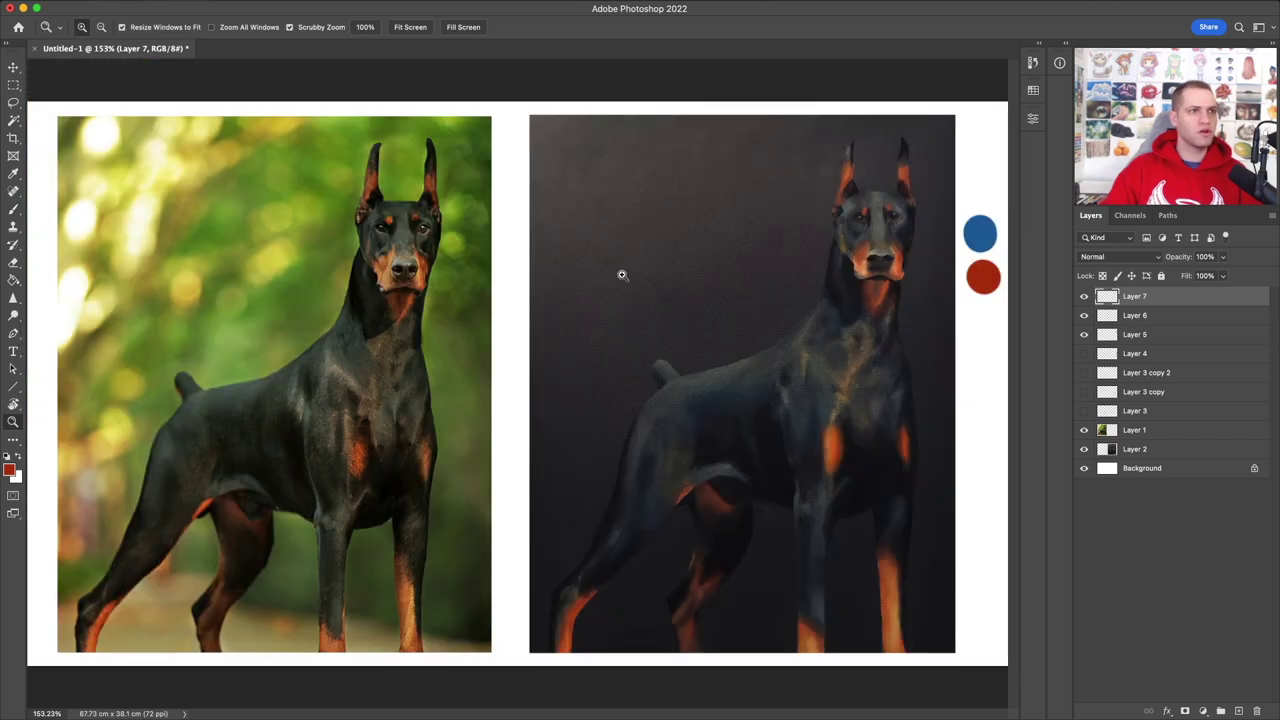
{"action": "left_click", "coordinate": [1084, 296]}
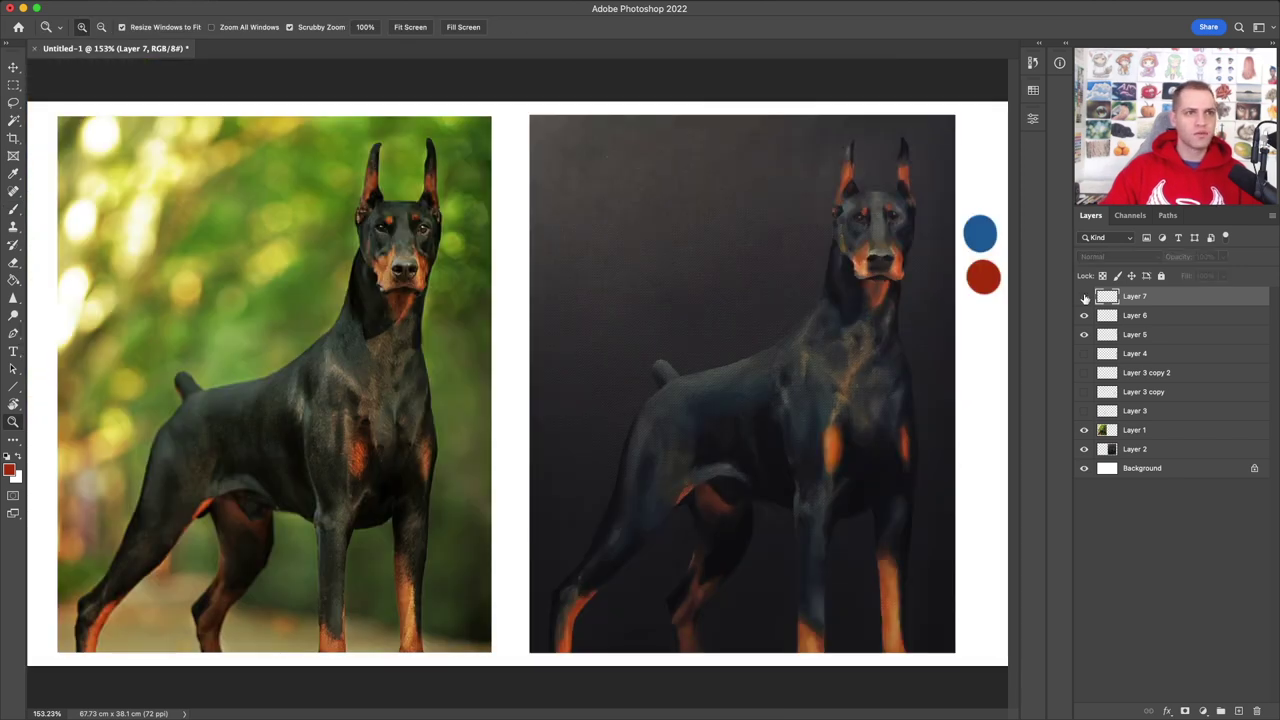
{"action": "left_click", "coordinate": [1085, 298]}
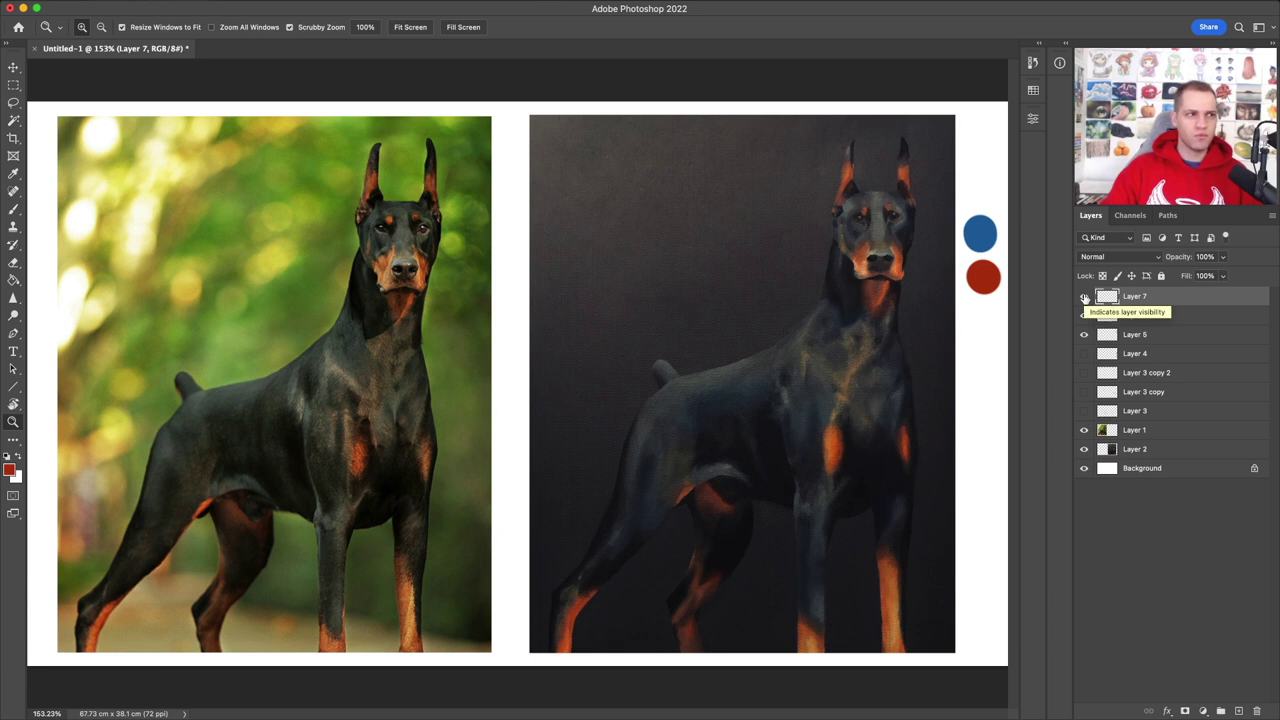
{"action": "left_click", "coordinate": [1085, 298]}
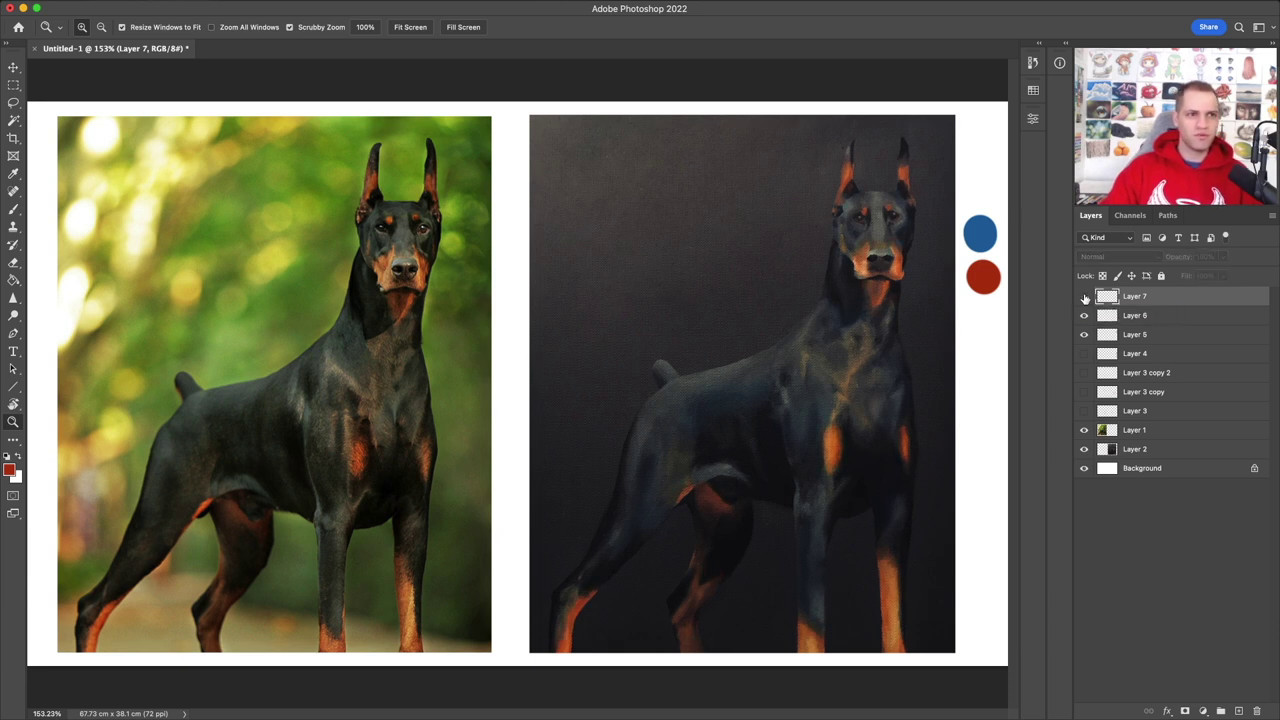
{"action": "left_click", "coordinate": [1085, 298]}
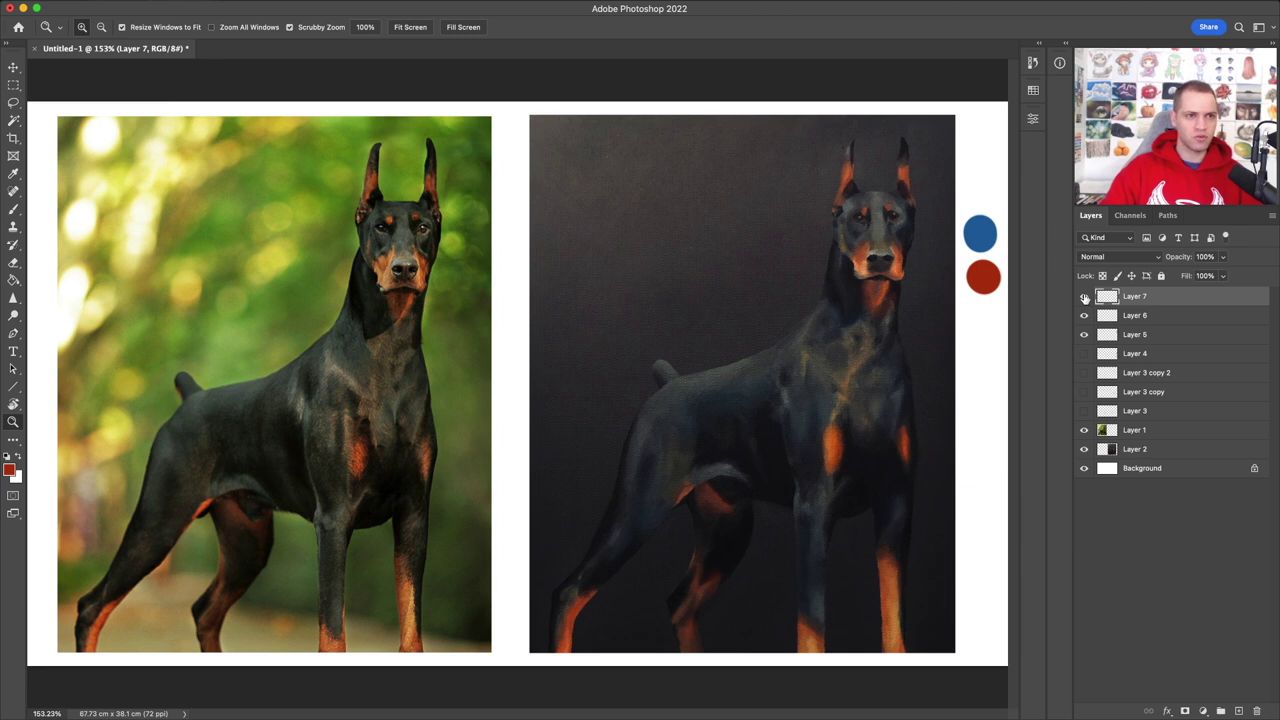
Step: Toggle Layer 7's red glaze to review its effect on the painted dog's markings, and hide both Layer 6 and Layer 7
{"action": "left_click", "coordinate": [1085, 298]}
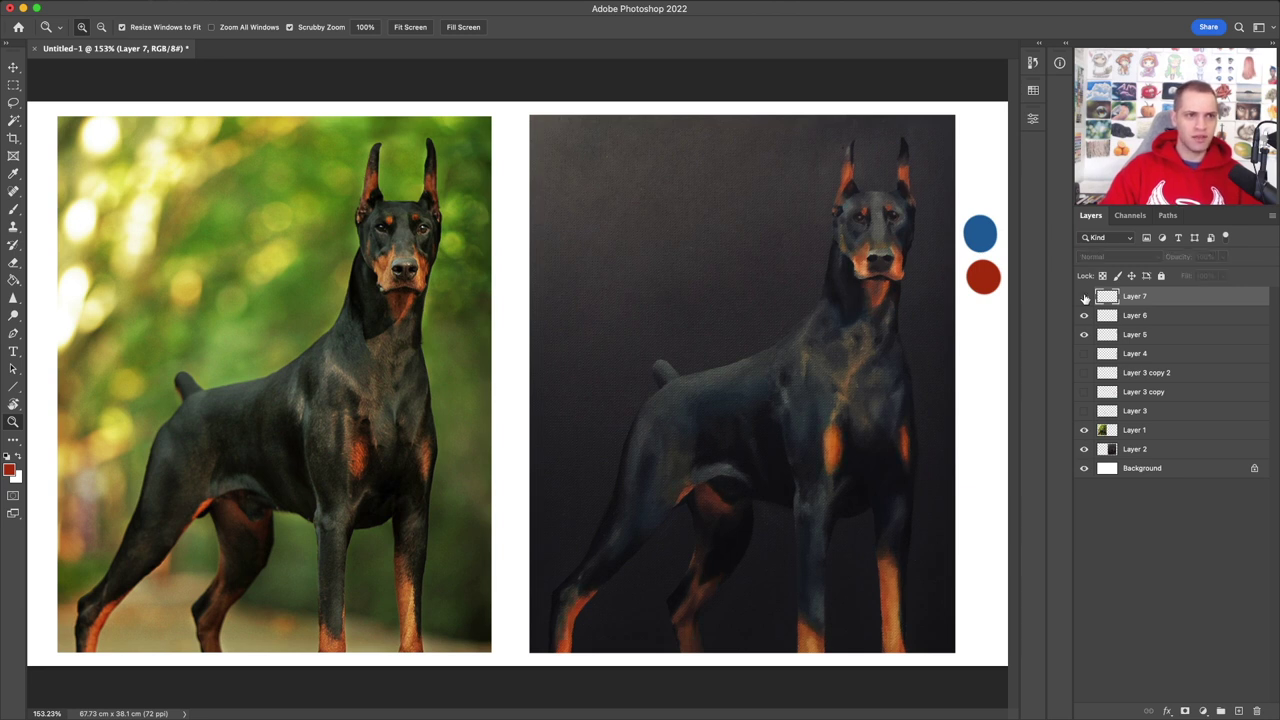
{"action": "left_click", "coordinate": [1085, 298]}
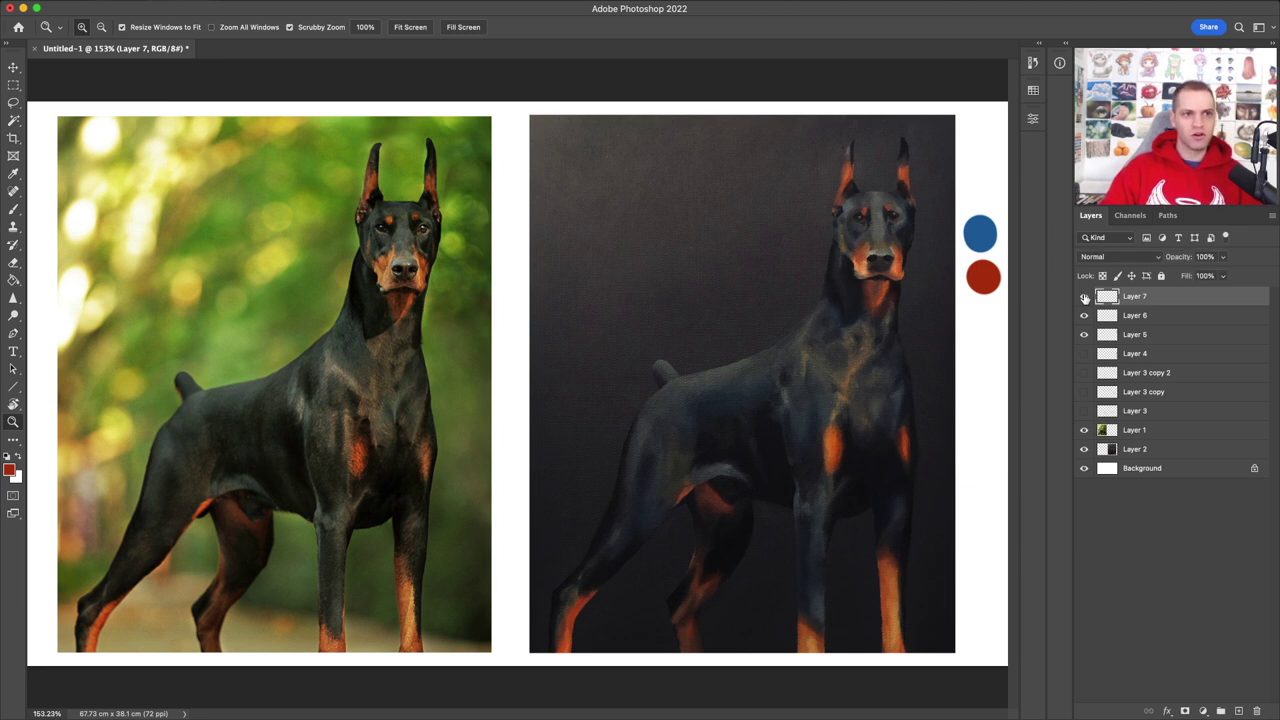
{"action": "left_click", "coordinate": [1085, 298]}
{"action": "left_click", "coordinate": [1085, 298]}
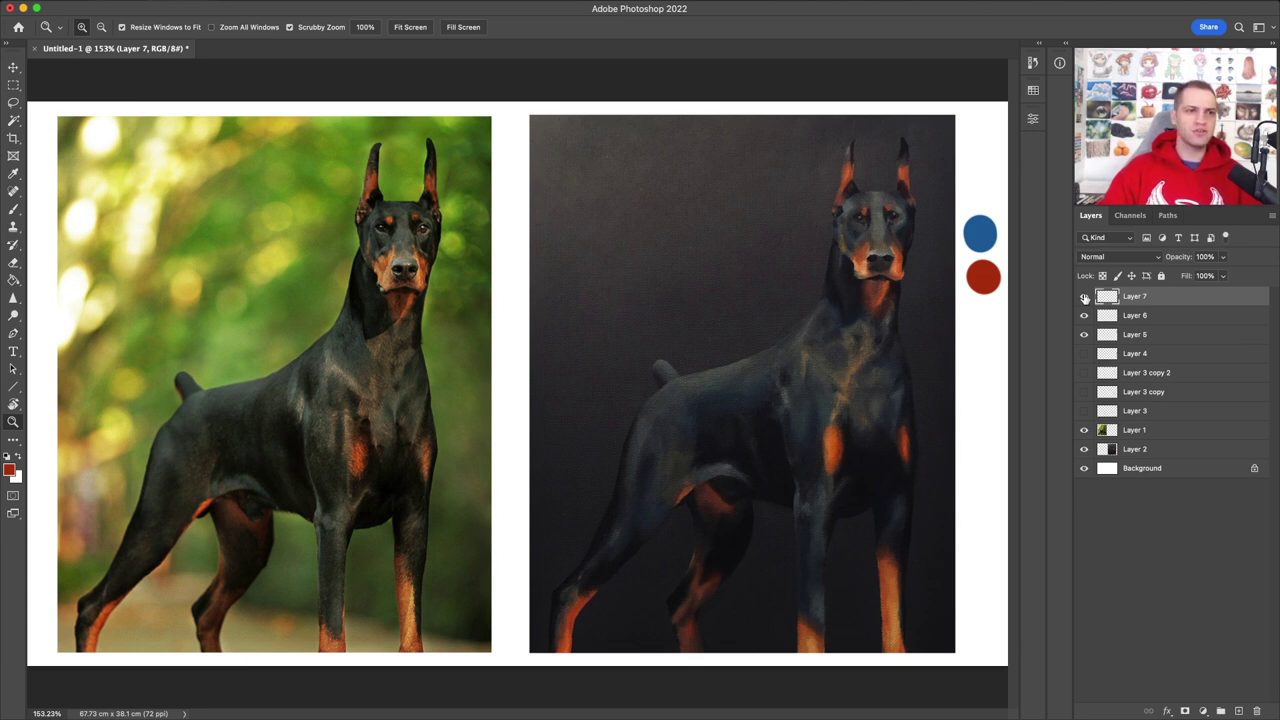
{"action": "left_click", "coordinate": [1085, 298]}
{"action": "left_click", "coordinate": [1085, 298]}
{"action": "left_click", "coordinate": [1084, 315]}
{"action": "left_click", "coordinate": [1085, 298]}
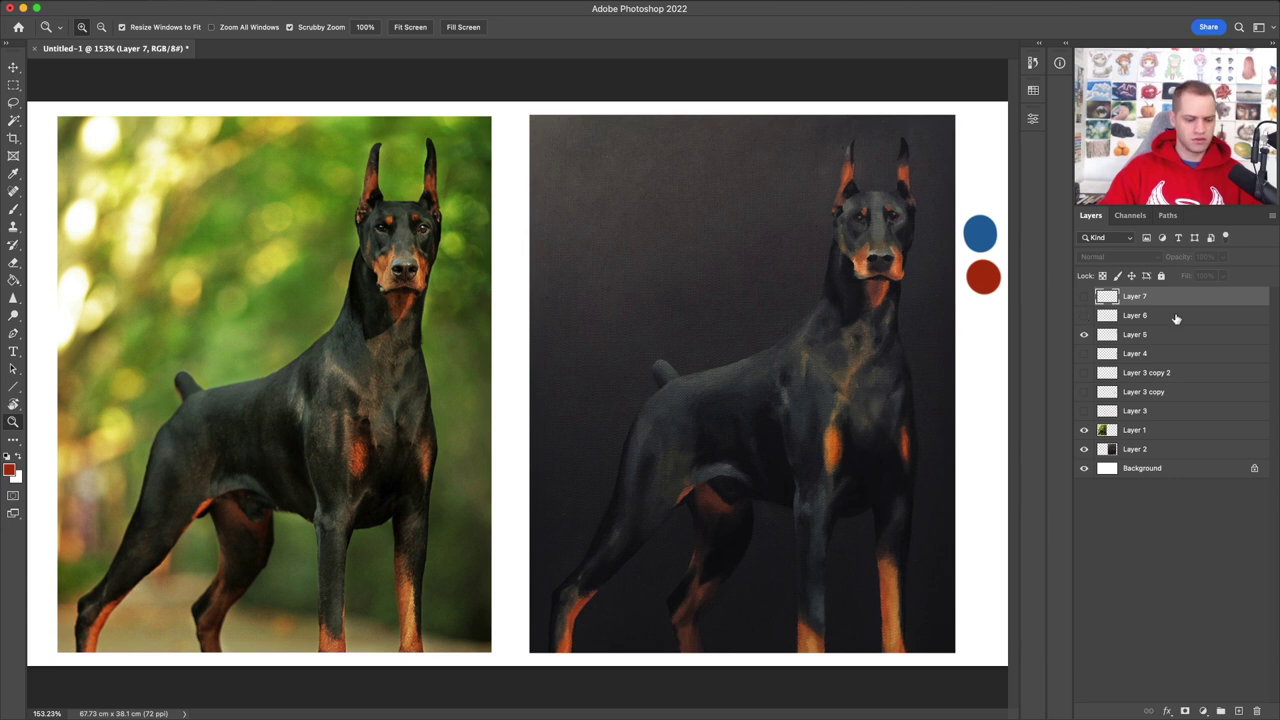
Step: Group Layers 6 and 7 with both visible, and compare the painting with and without the combined glazes
{"action": "left_click", "coordinate": [1176, 316], "text": "shift"}
{"action": "key", "text": "super+g"}
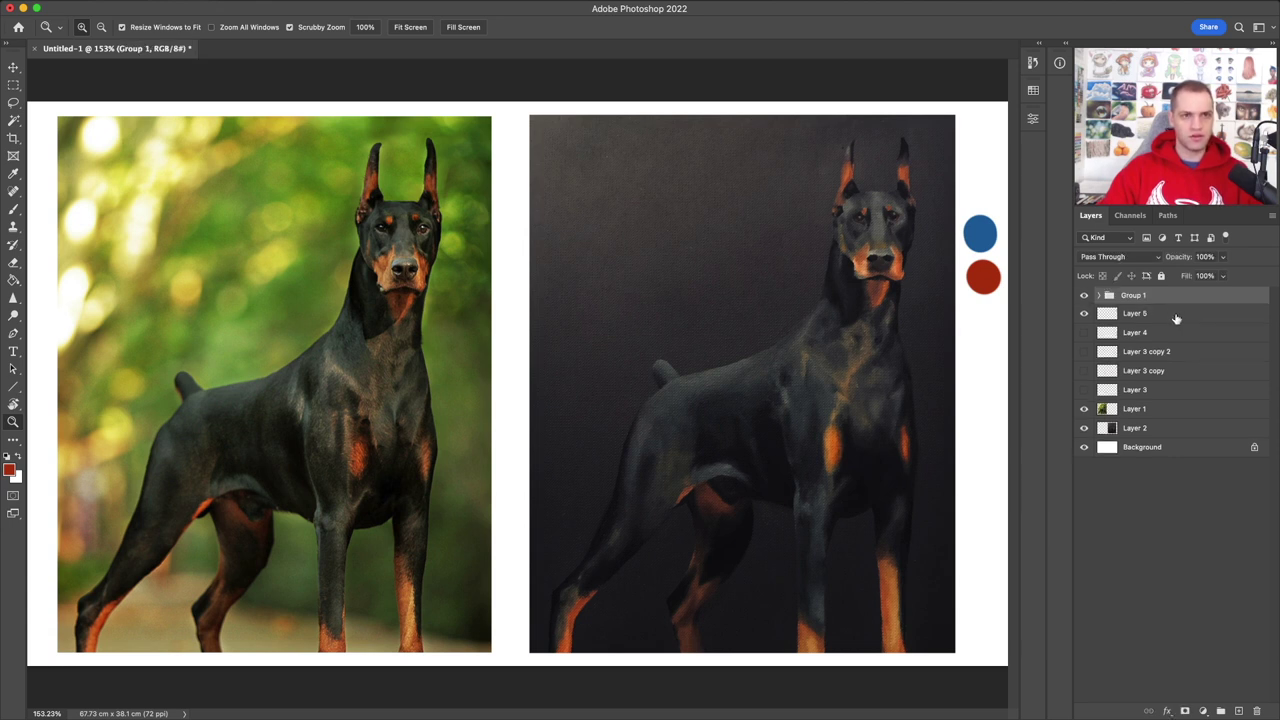
{"action": "left_click", "coordinate": [1098, 296]}
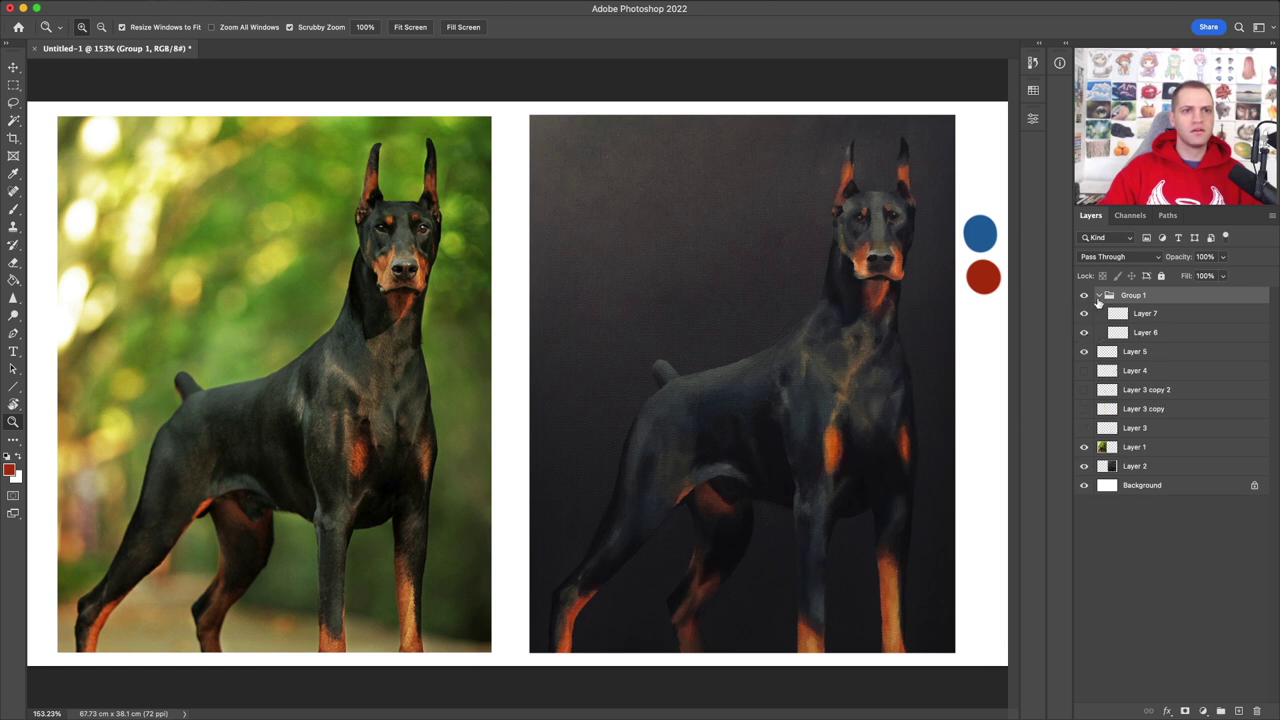
{"action": "left_click", "coordinate": [1098, 296]}
{"action": "left_click", "coordinate": [1084, 296]}
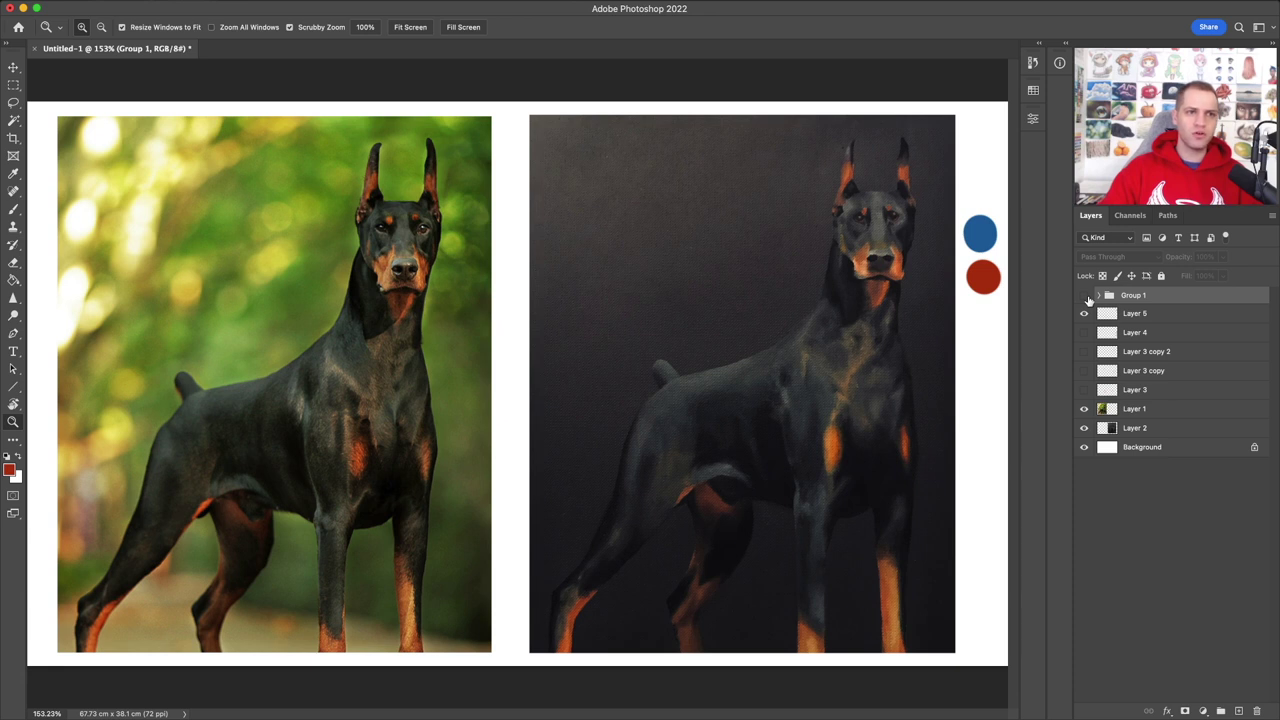
{"action": "left_click", "coordinate": [1086, 298]}
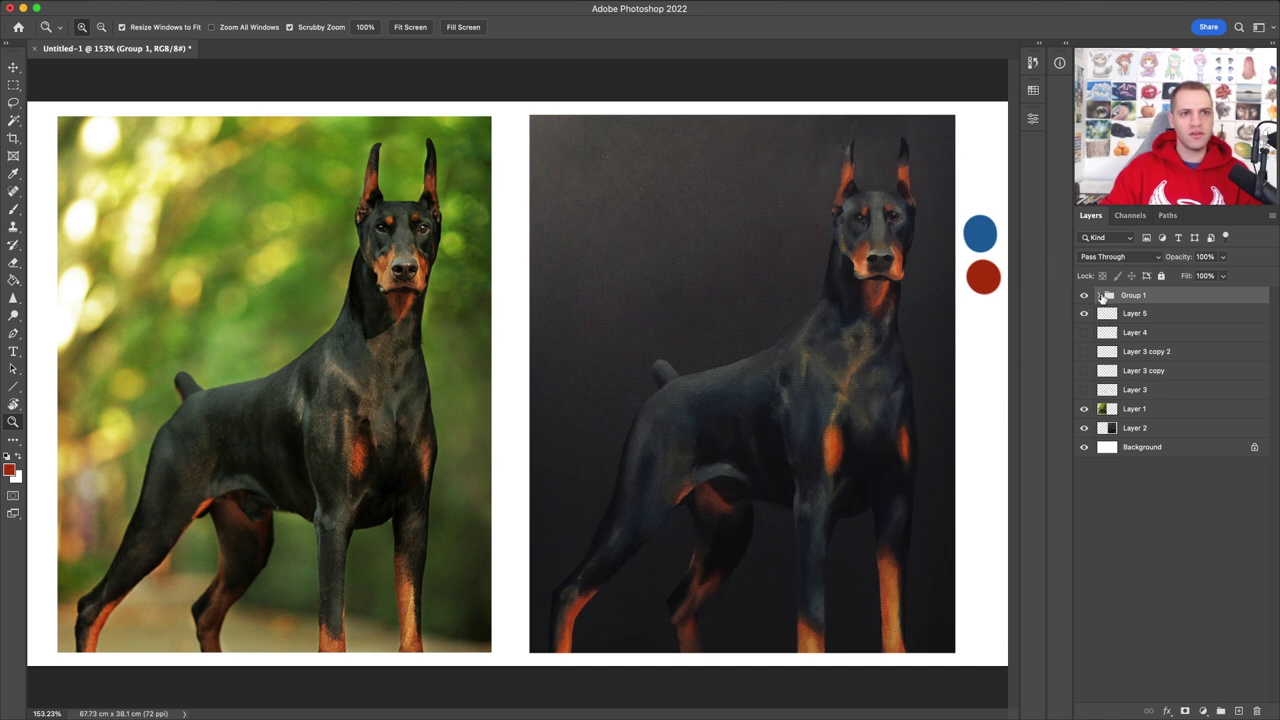
Step: Adjust the blue glaze on Layer 6 with Hue/Saturation, trying hues +26, -26 and -97 and setting hue -94 and saturation -23
{"action": "left_click", "coordinate": [1099, 295]}
{"action": "left_click", "coordinate": [1177, 336]}
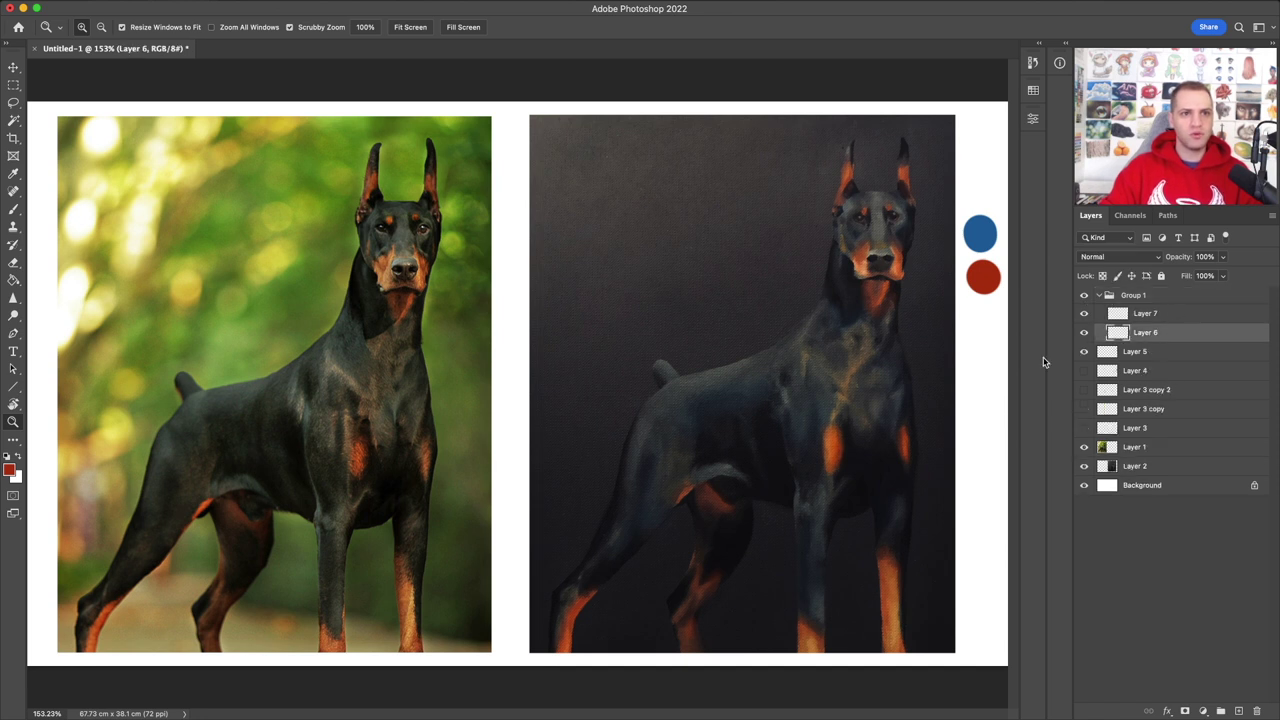
{"action": "key", "text": "super+u"}
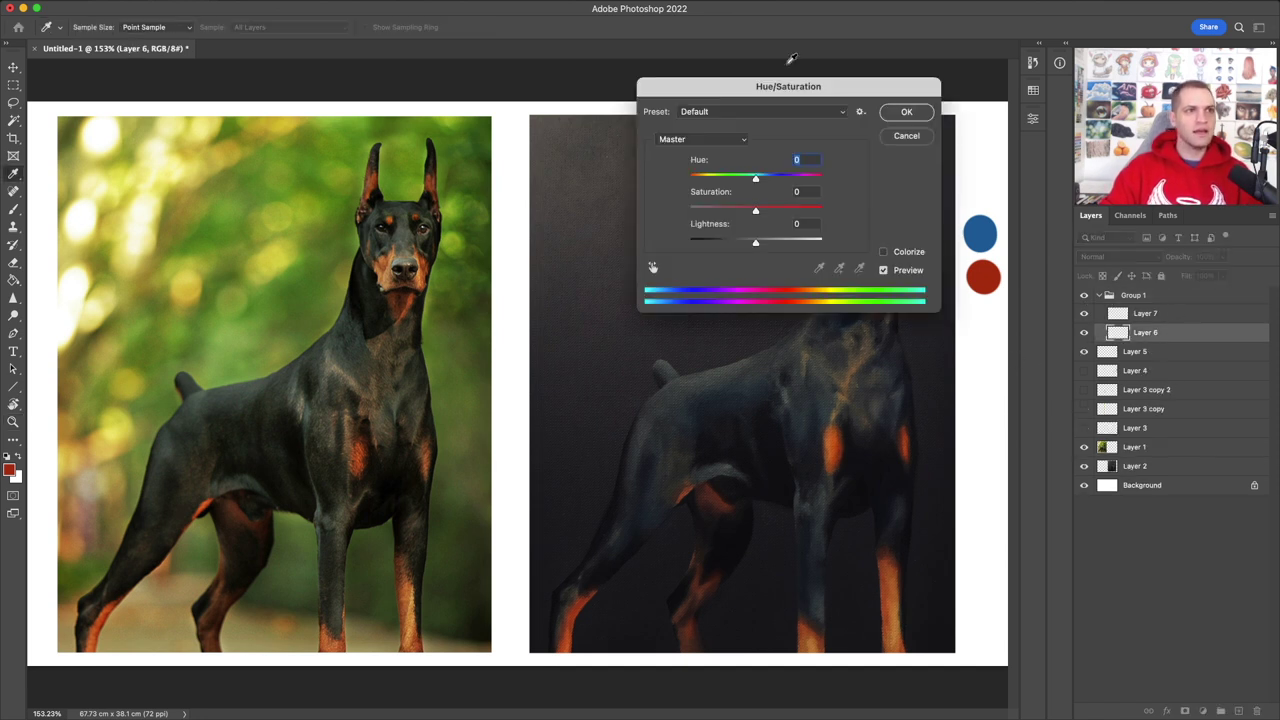
{"action": "left_click_drag", "start_coordinate": [794, 83], "coordinate": [340, 149]}
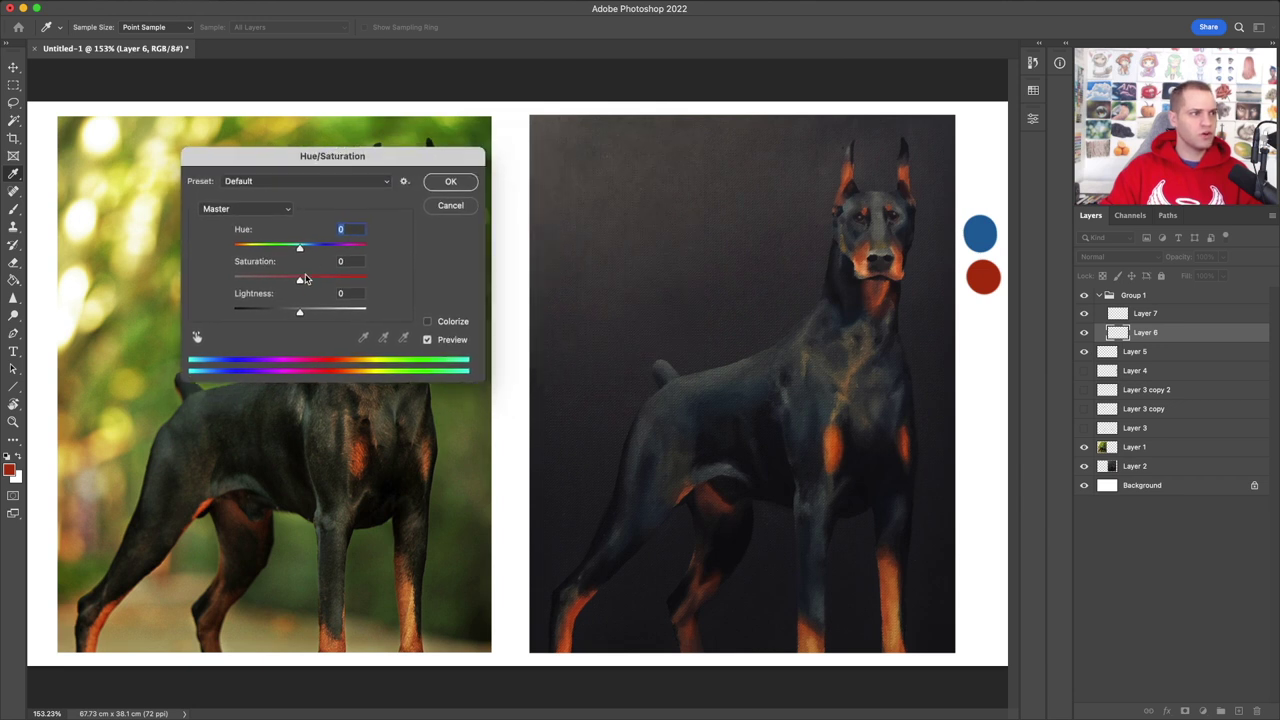
{"action": "left_click_drag", "start_coordinate": [299, 246], "coordinate": [321, 251]}
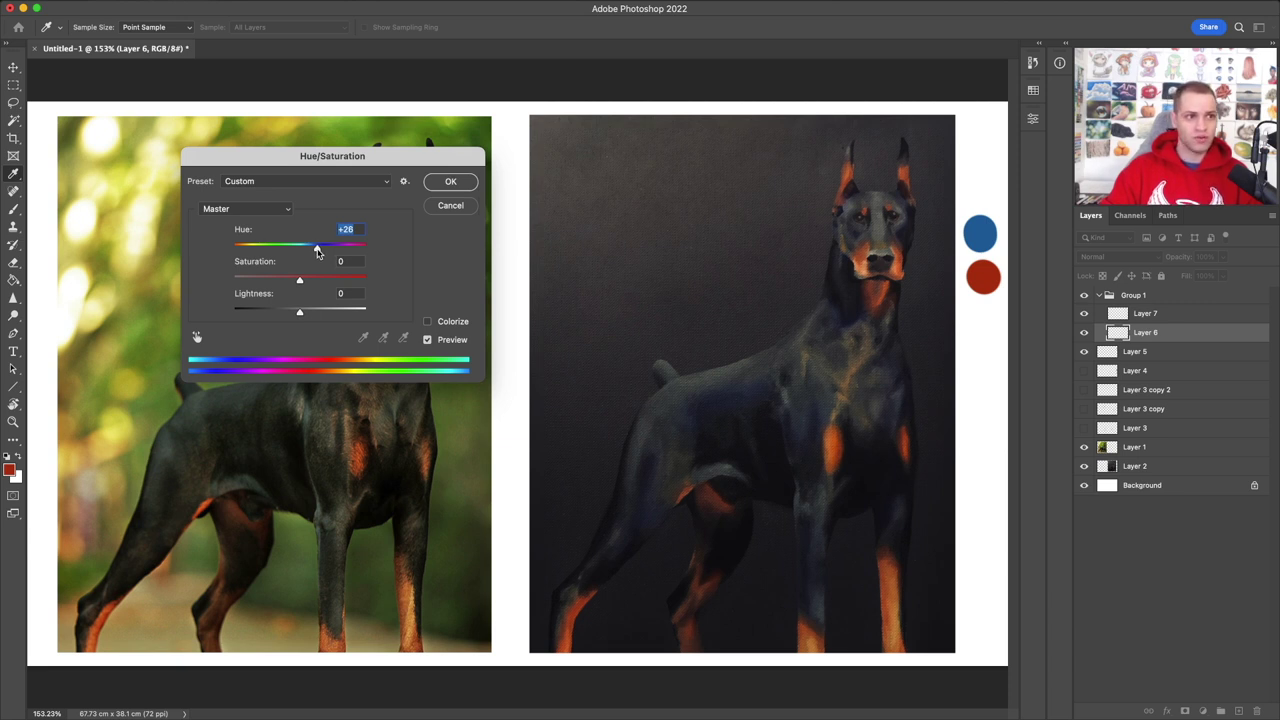
{"action": "left_click_drag", "start_coordinate": [317, 251], "coordinate": [282, 253]}
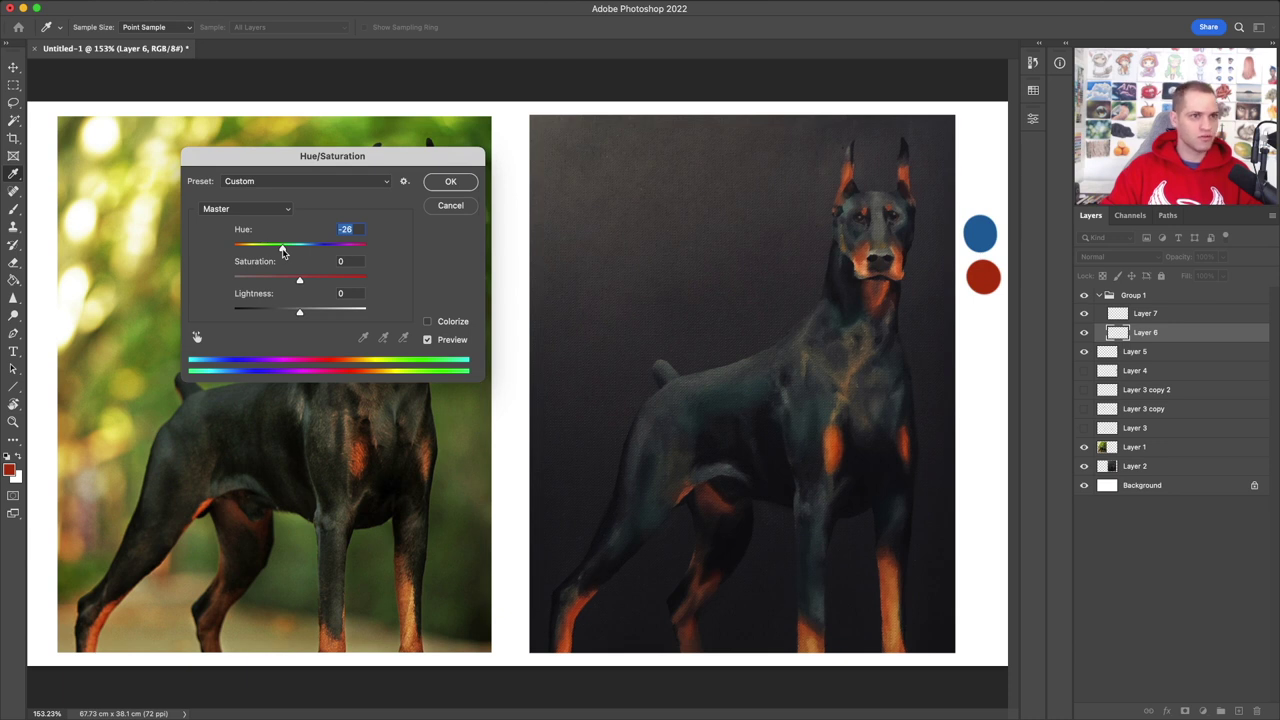
{"action": "left_click_drag", "start_coordinate": [282, 251], "coordinate": [256, 251]}
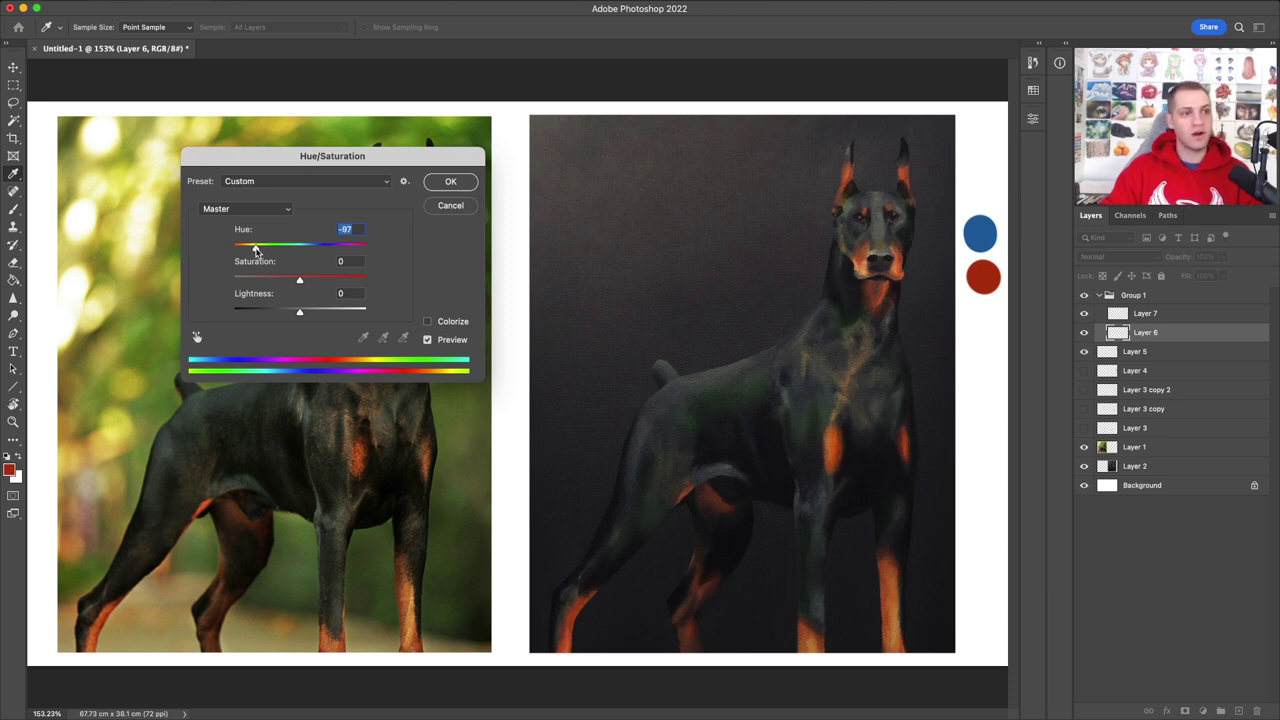
{"action": "left_click_drag", "start_coordinate": [256, 251], "coordinate": [283, 284]}
Step: Try a hue of +155 on Layer 6's glaze, and apply the adjustment with the hue at -99
{"action": "left_click_drag", "start_coordinate": [315, 162], "coordinate": [85, 67]}
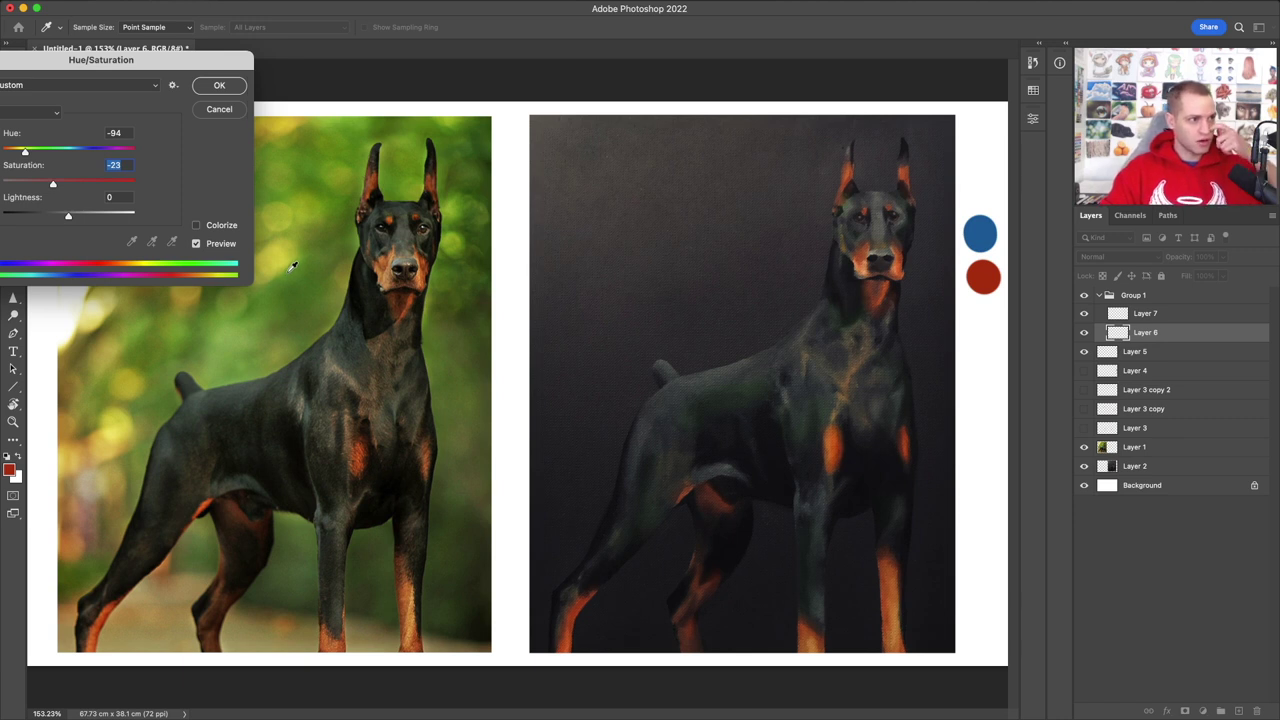
{"action": "left_click_drag", "start_coordinate": [164, 69], "coordinate": [214, 75]}
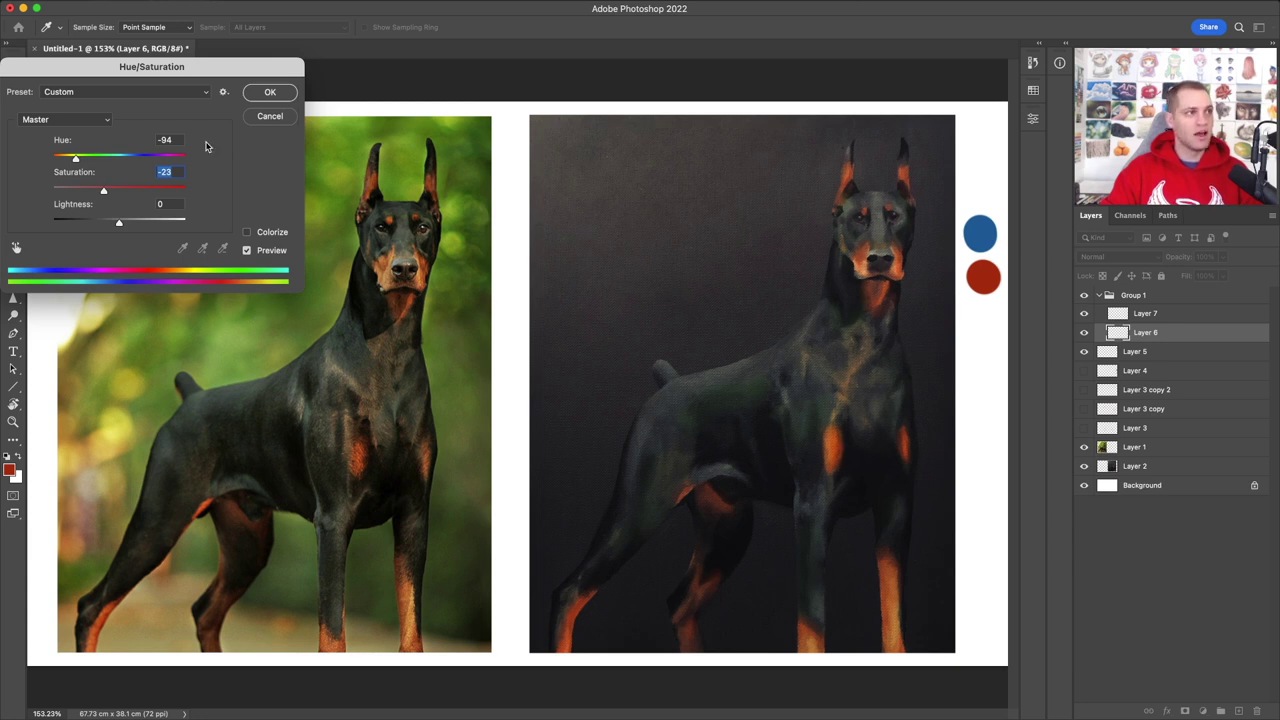
{"action": "left_click_drag", "start_coordinate": [198, 72], "coordinate": [281, 103]}
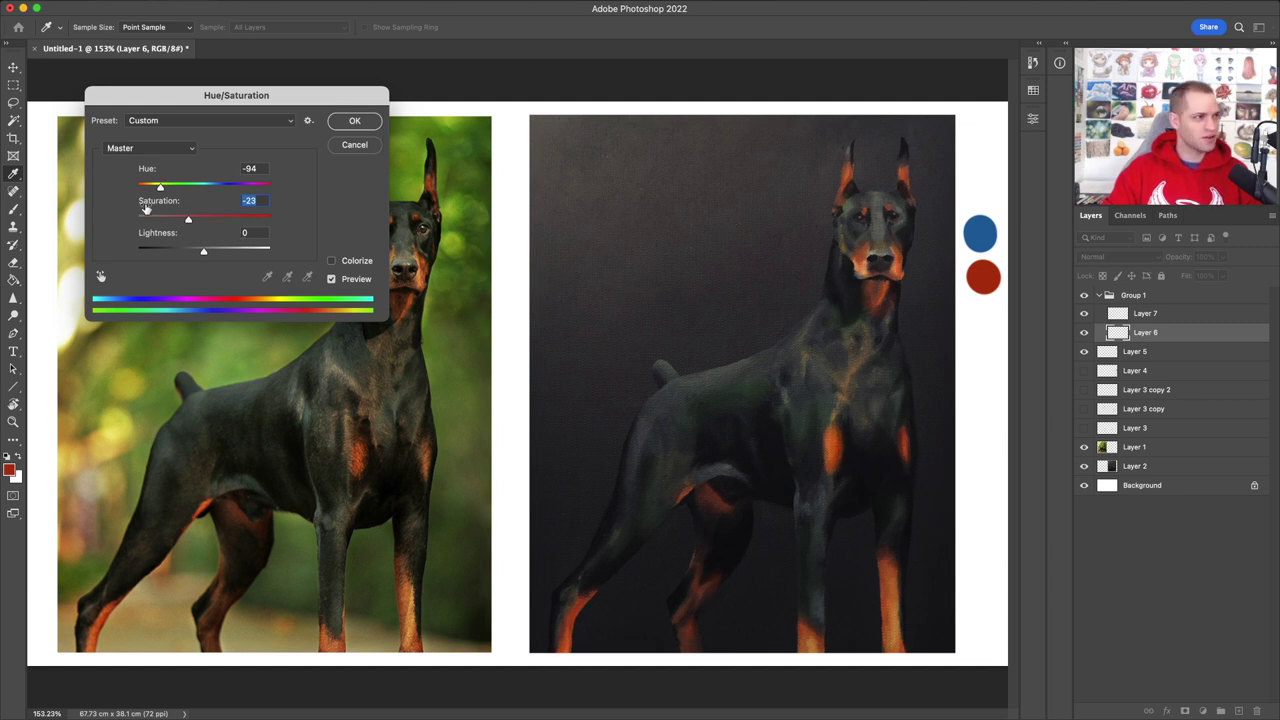
{"action": "left_click_drag", "start_coordinate": [159, 190], "coordinate": [264, 190]}
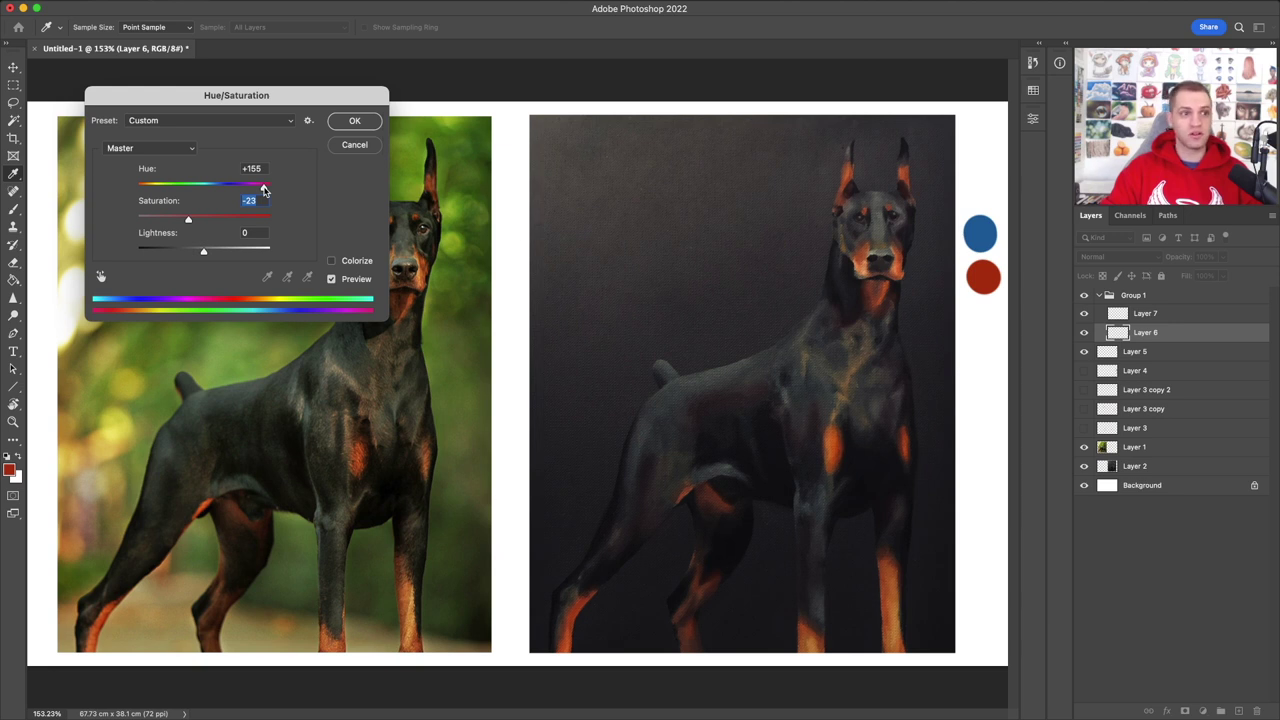
{"action": "left_click_drag", "start_coordinate": [264, 190], "coordinate": [159, 190]}
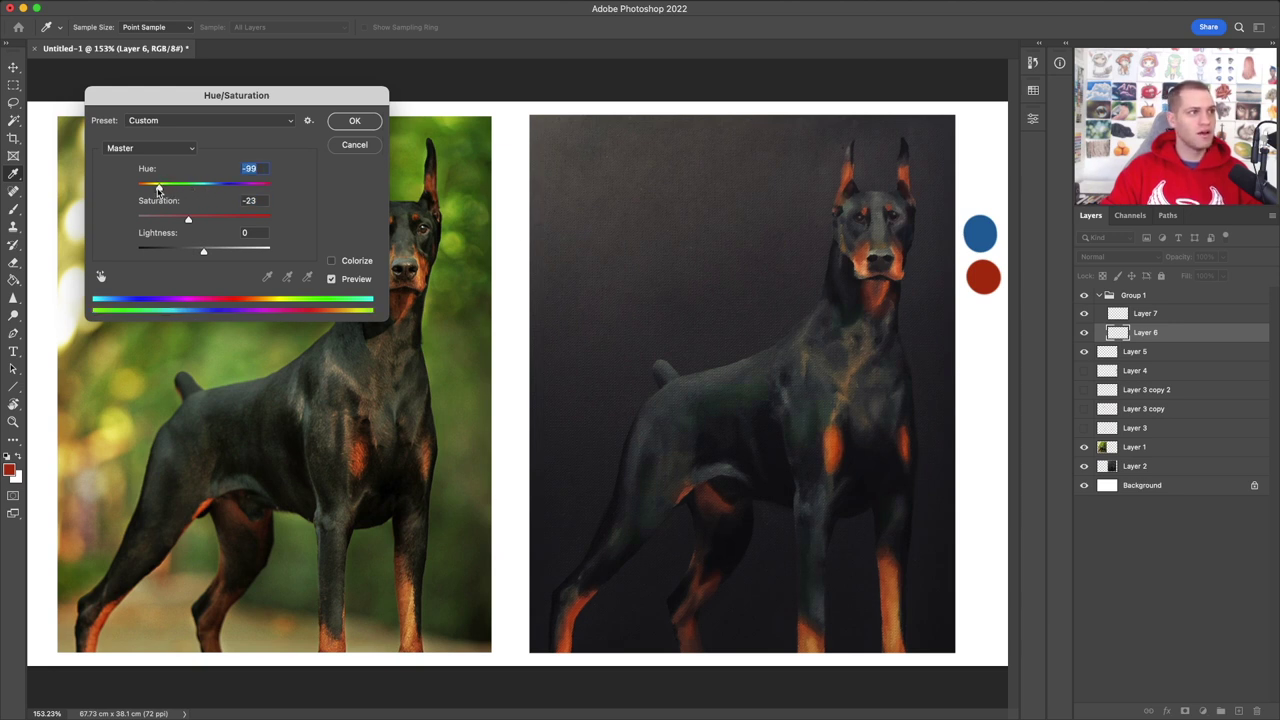
{"action": "left_click", "coordinate": [355, 122]}
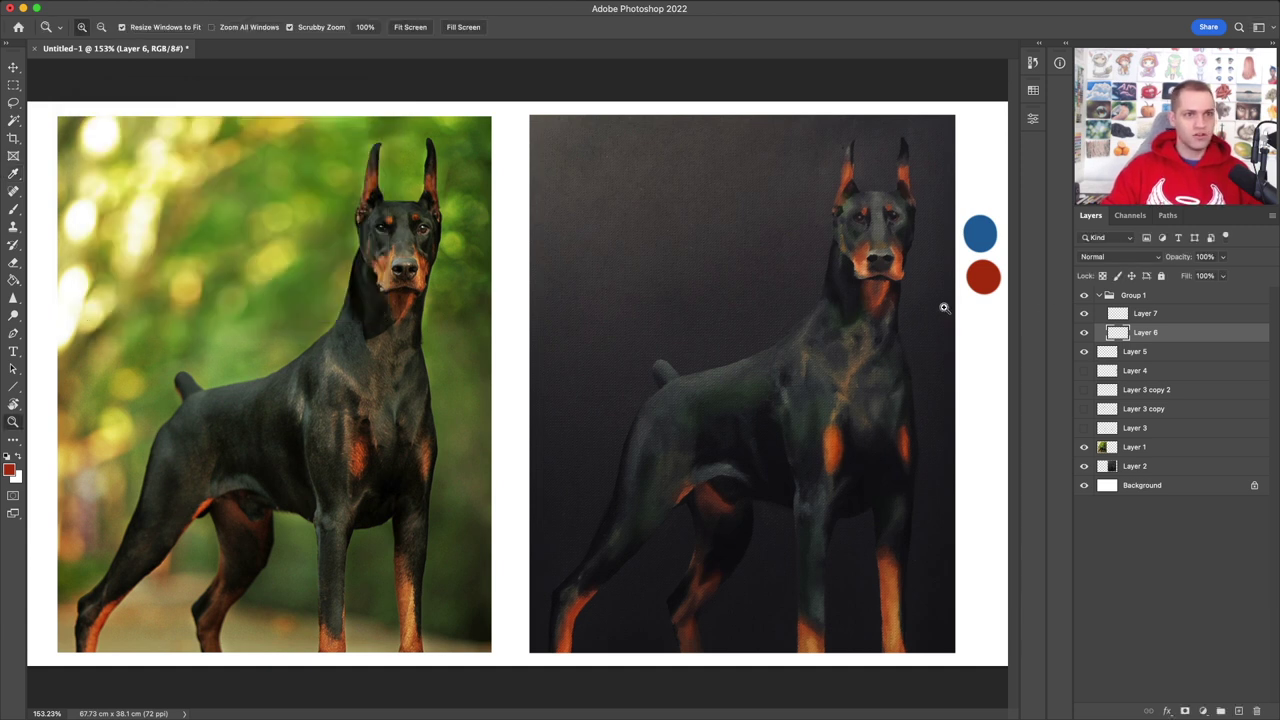
Step: Test hues of -40, -70, -146 and +178 on Layer 7's red glaze, and apply Hue/Saturation with hue -11
{"action": "left_click", "coordinate": [1196, 314]}
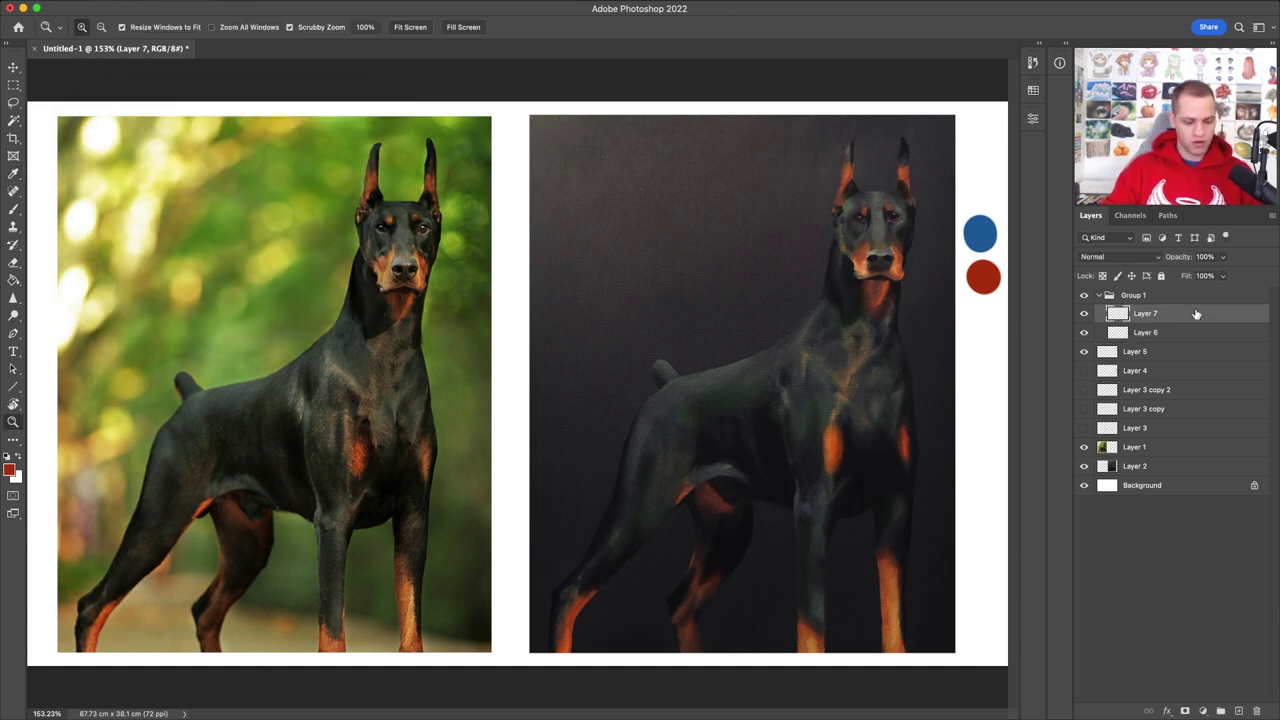
{"action": "key", "text": "super+u"}
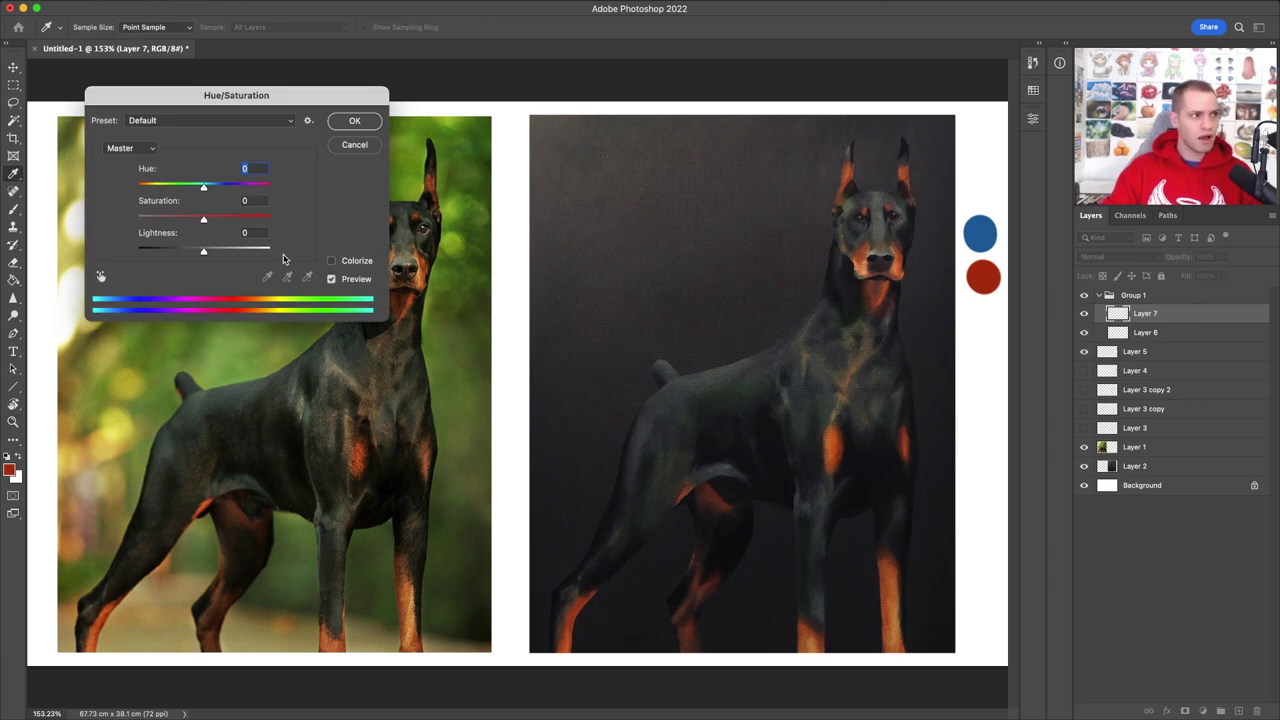
{"action": "left_click_drag", "start_coordinate": [204, 188], "coordinate": [177, 191]}
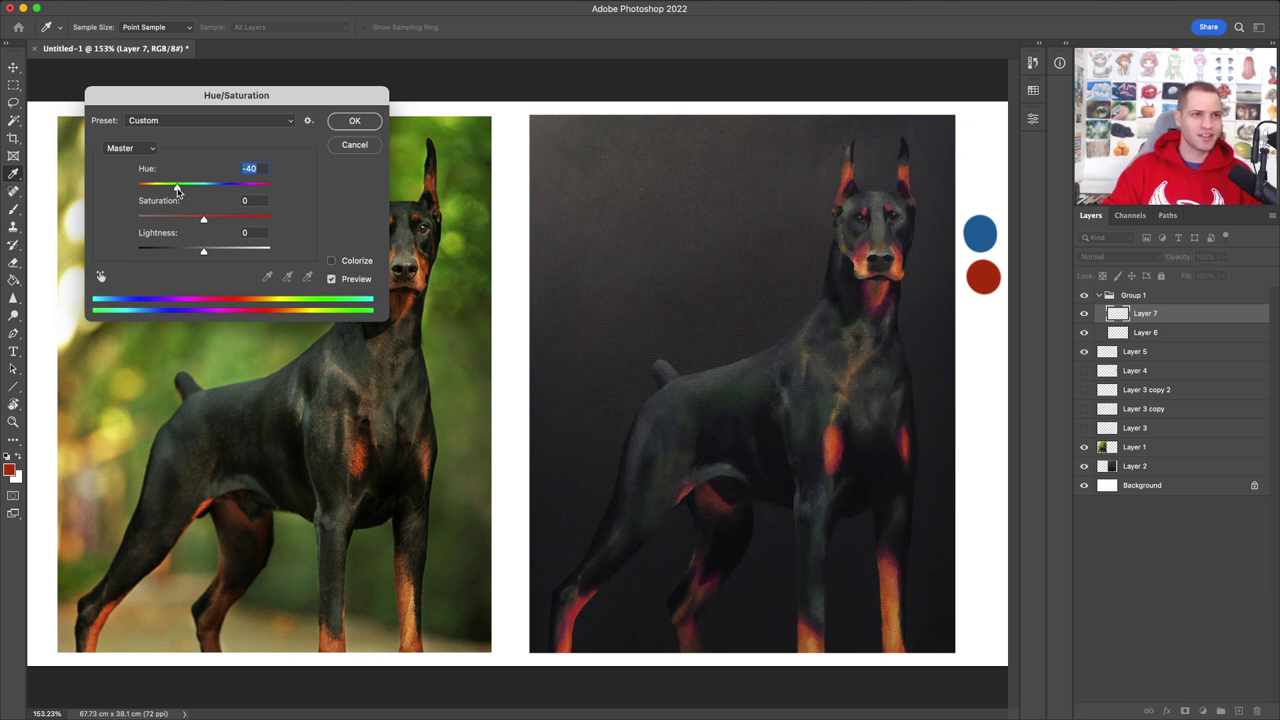
{"action": "left_click_drag", "start_coordinate": [177, 191], "coordinate": [167, 190]}
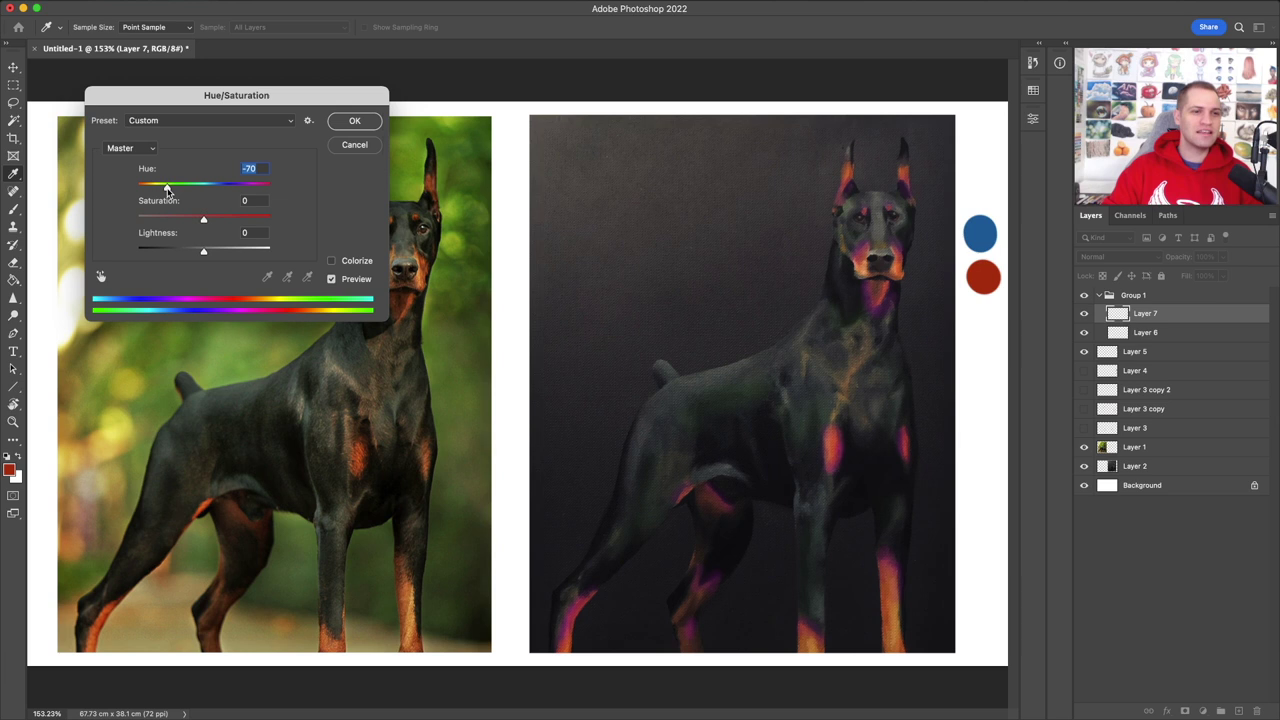
{"action": "left_click_drag", "start_coordinate": [166, 190], "coordinate": [146, 190]}
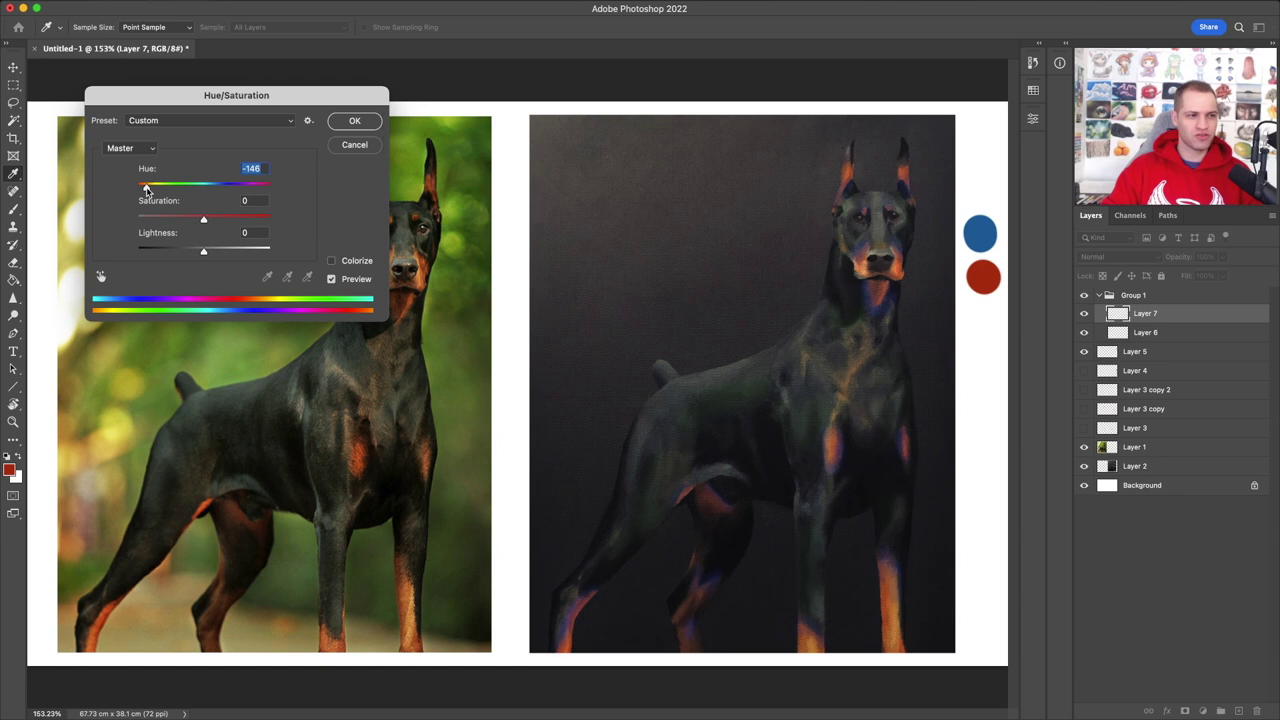
{"action": "left_click_drag", "start_coordinate": [146, 190], "coordinate": [269, 196]}
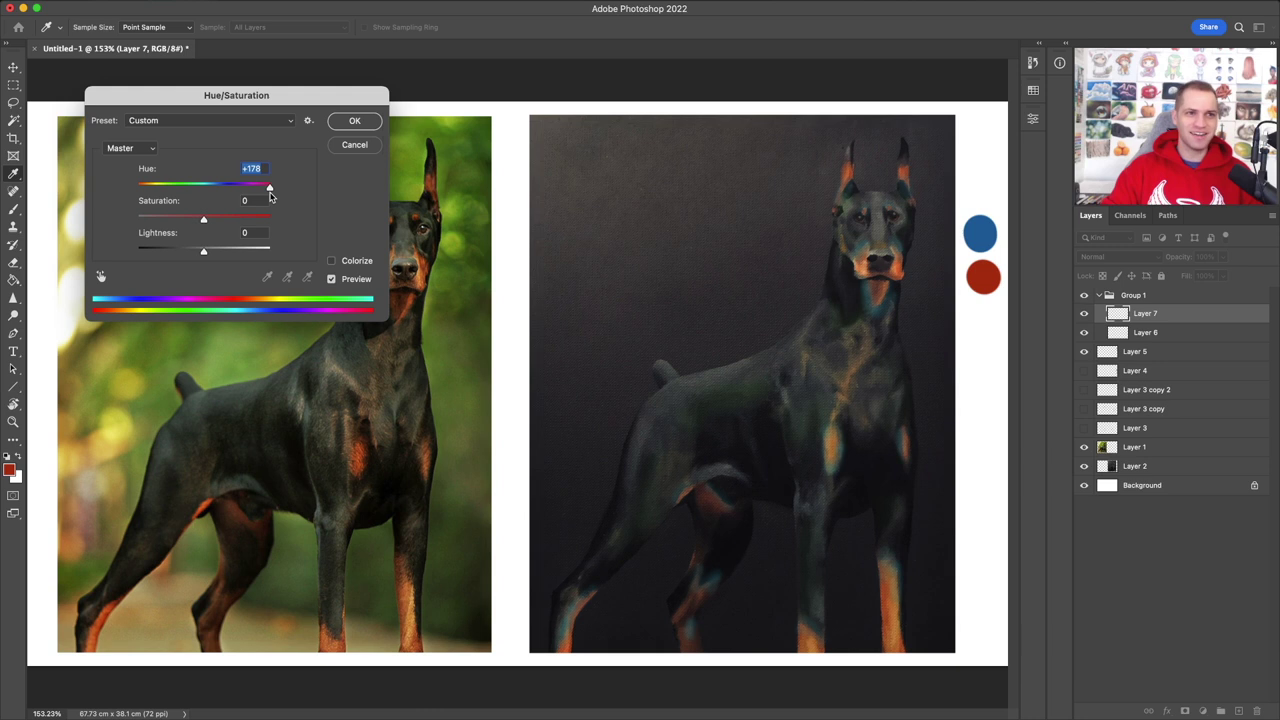
{"action": "left_click_drag", "start_coordinate": [269, 196], "coordinate": [197, 200]}
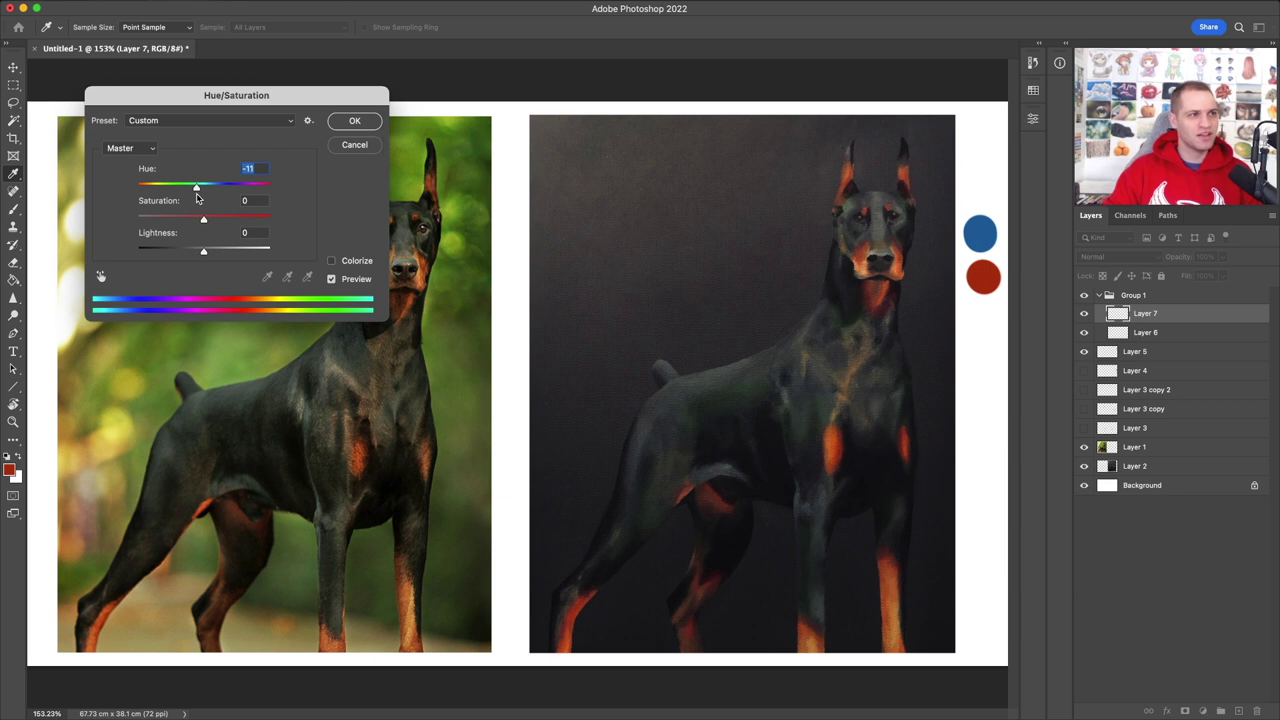
{"action": "left_click", "coordinate": [355, 121]}
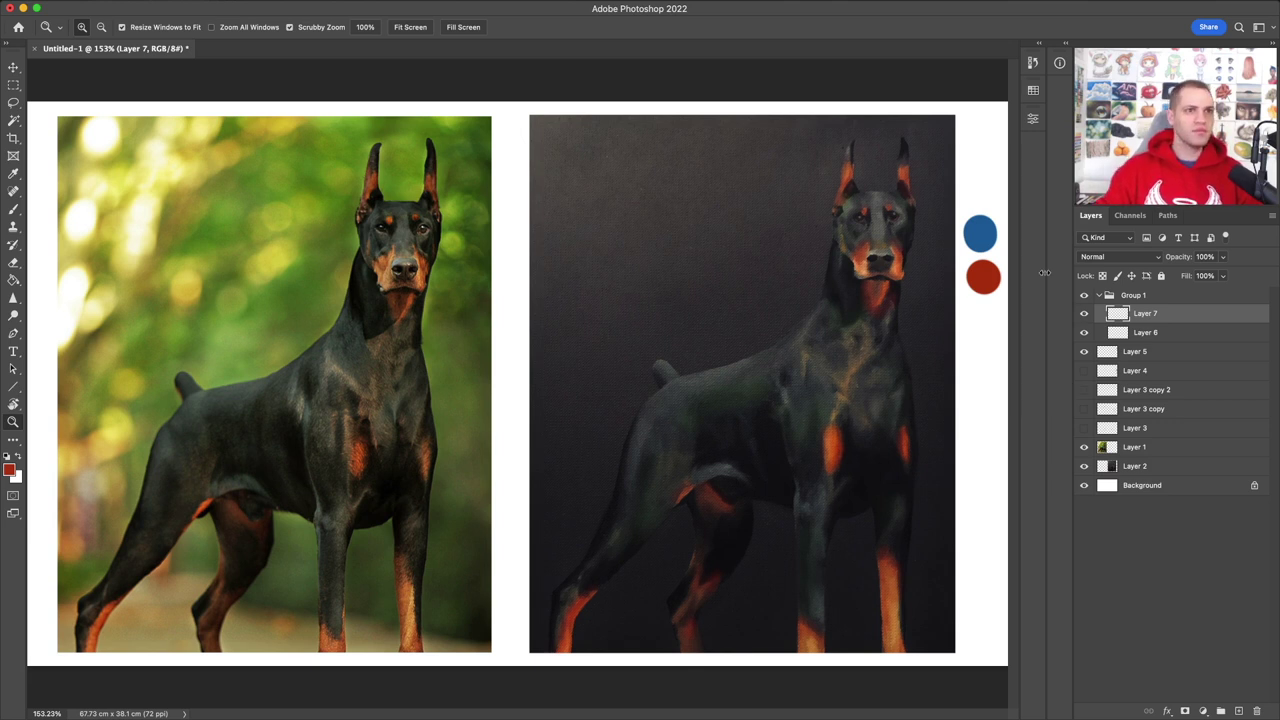
Step: Collapse Group 1 and add a new empty layer above it for Brush work
{"action": "left_click", "coordinate": [1099, 295]}
{"action": "left_click", "coordinate": [1238, 711]}
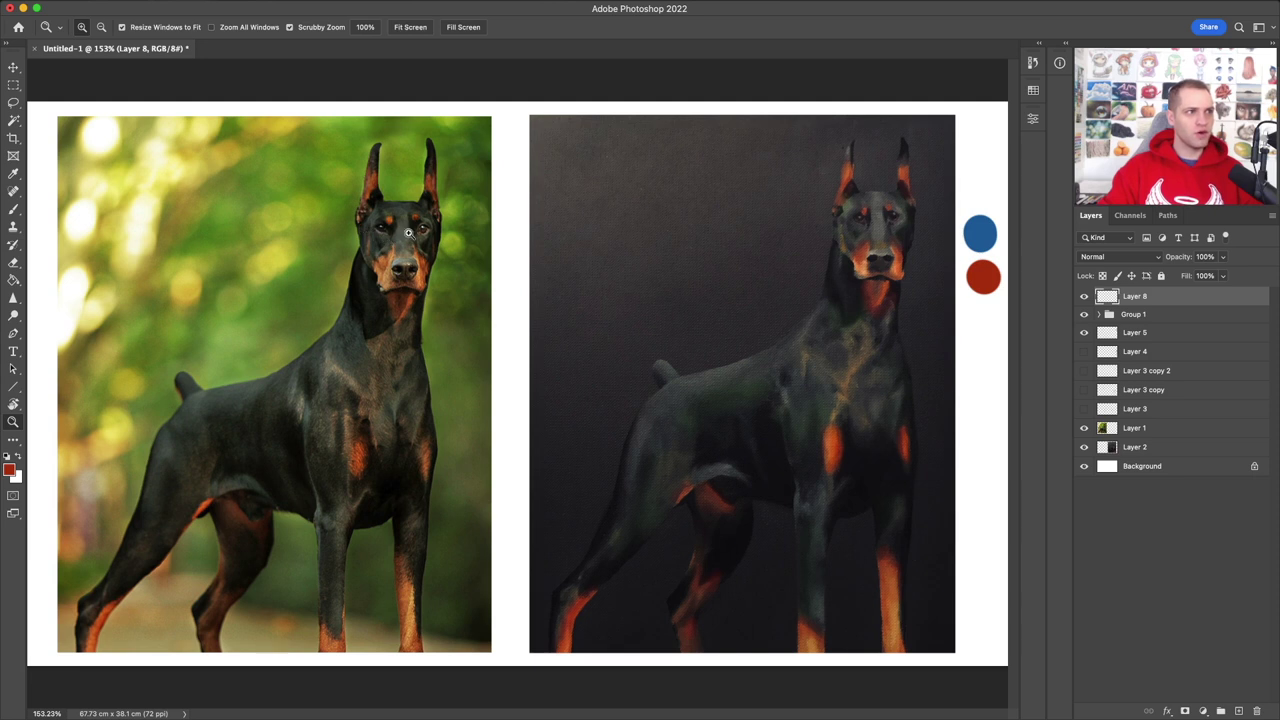
{"action": "key", "text": "b"}
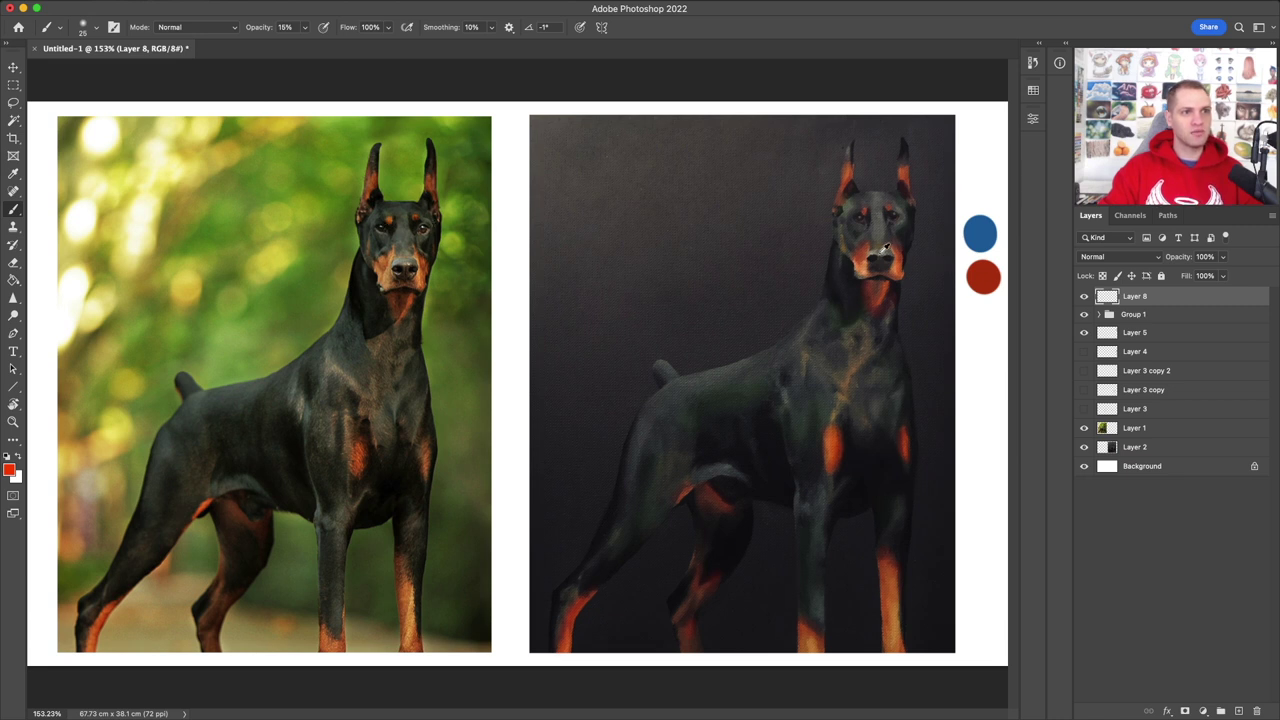
Step: Paint lighter grey-brown rims under both of the painted dog's eyes with a size 4 brush at 34% opacity
{"action": "scroll", "coordinate": [880, 245], "scroll_direction": "up", "scroll_amount": 5}
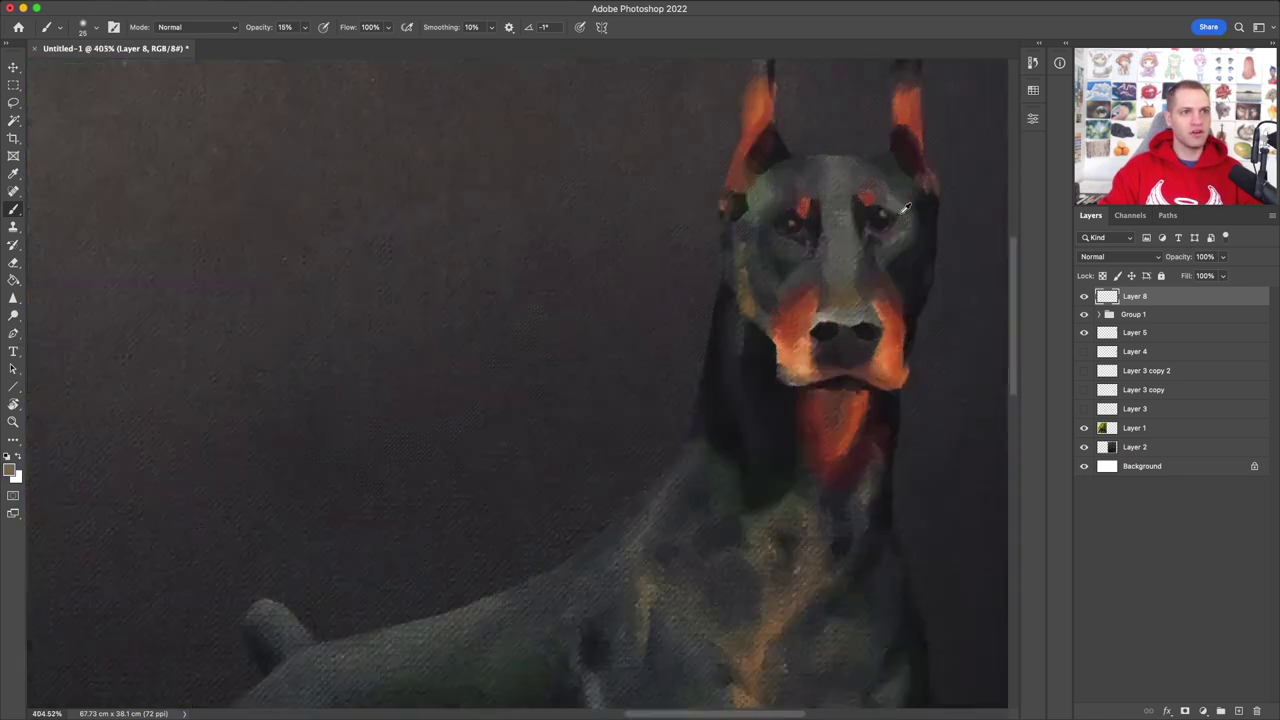
{"action": "key", "text": "bracketleft"}
{"action": "key", "text": "bracketleft"}
{"action": "key", "text": "bracketleft"}
{"action": "key", "text": "bracketleft"}
{"action": "key", "text": "bracketleft"}
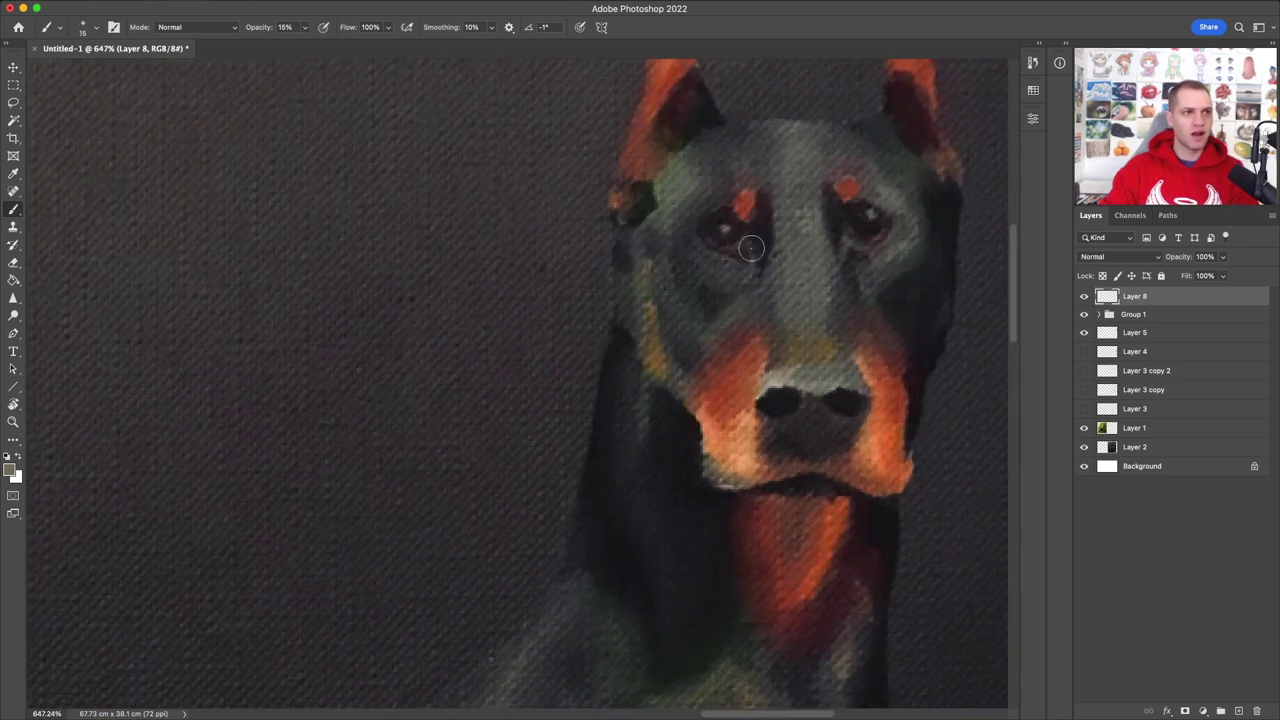
{"action": "key", "text": "bracketleft"}
{"action": "key", "text": "bracketleft"}
{"action": "left_click", "coordinate": [304, 27]}
{"action": "left_click_drag", "start_coordinate": [301, 45], "coordinate": [318, 46]}
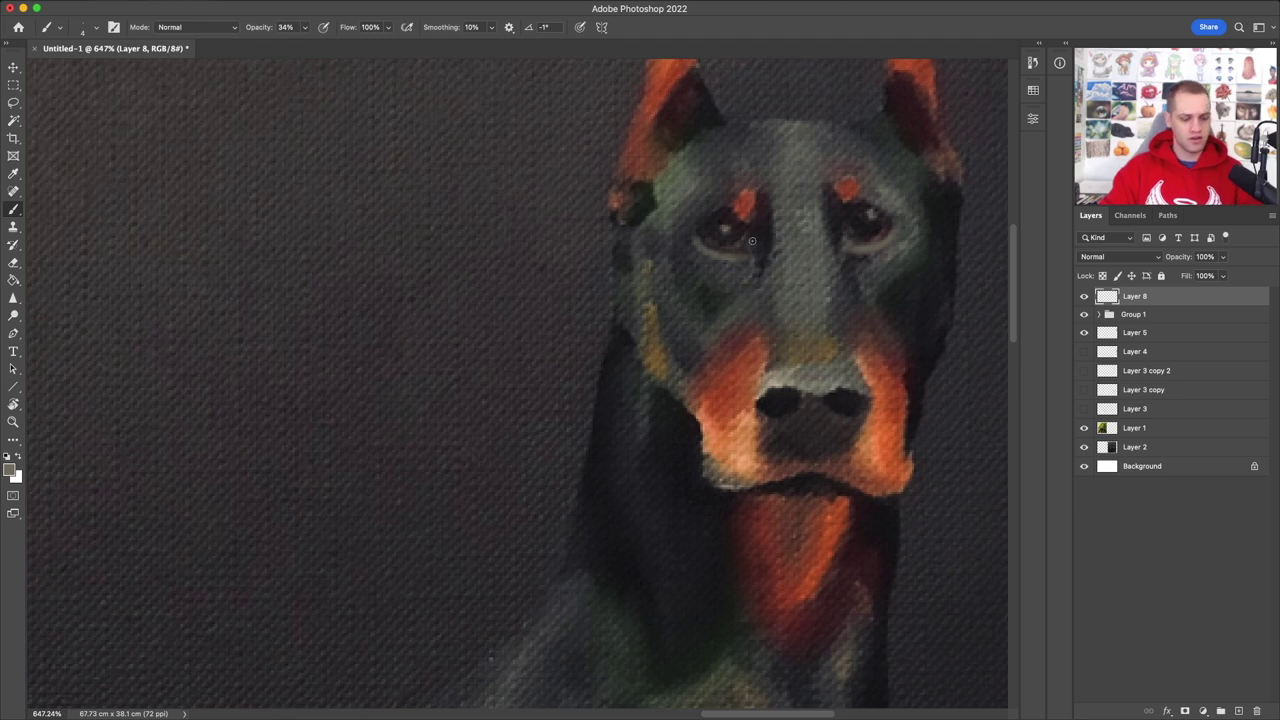
{"action": "scroll", "coordinate": [757, 237], "scroll_direction": "down", "scroll_amount": 3}
{"action": "key", "text": "super+0"}
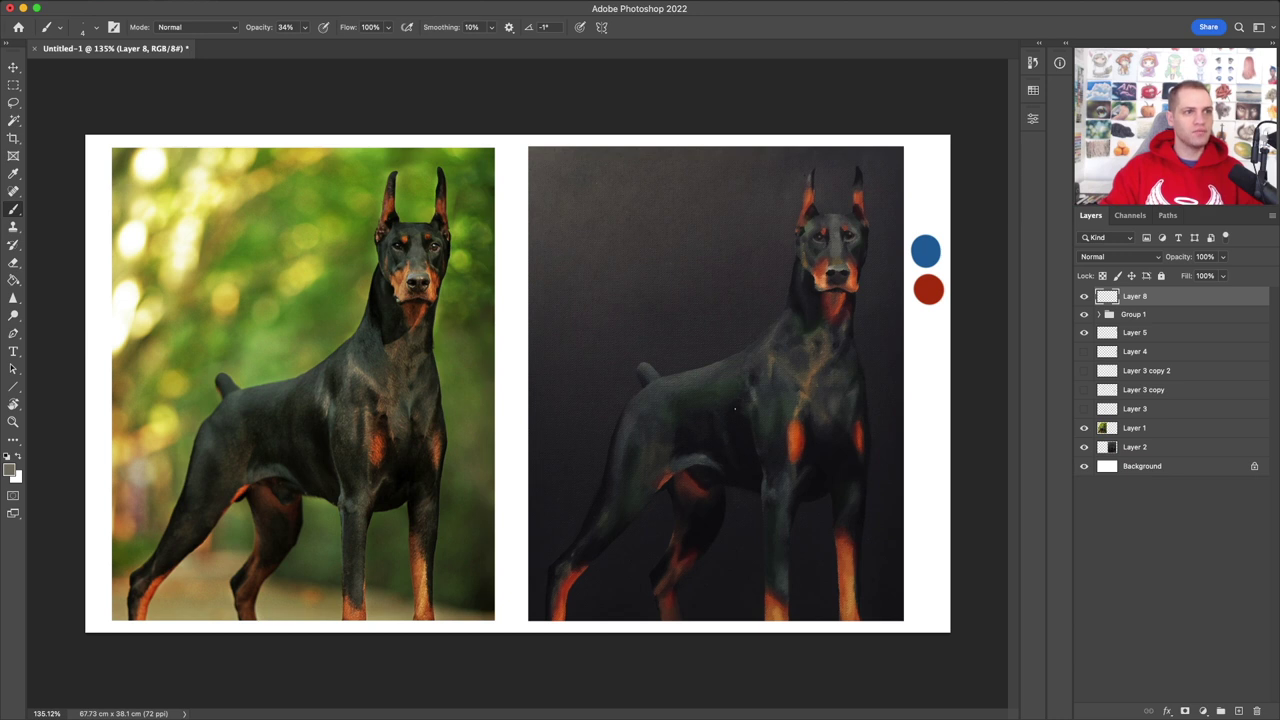
Step: Examine the painted dog's eyes, ears and muzzle up close and against the reference photo
{"action": "left_click", "coordinate": [819, 305], "text": "alt"}
{"action": "scroll", "coordinate": [824, 228], "scroll_direction": "up", "scroll_amount": 5}
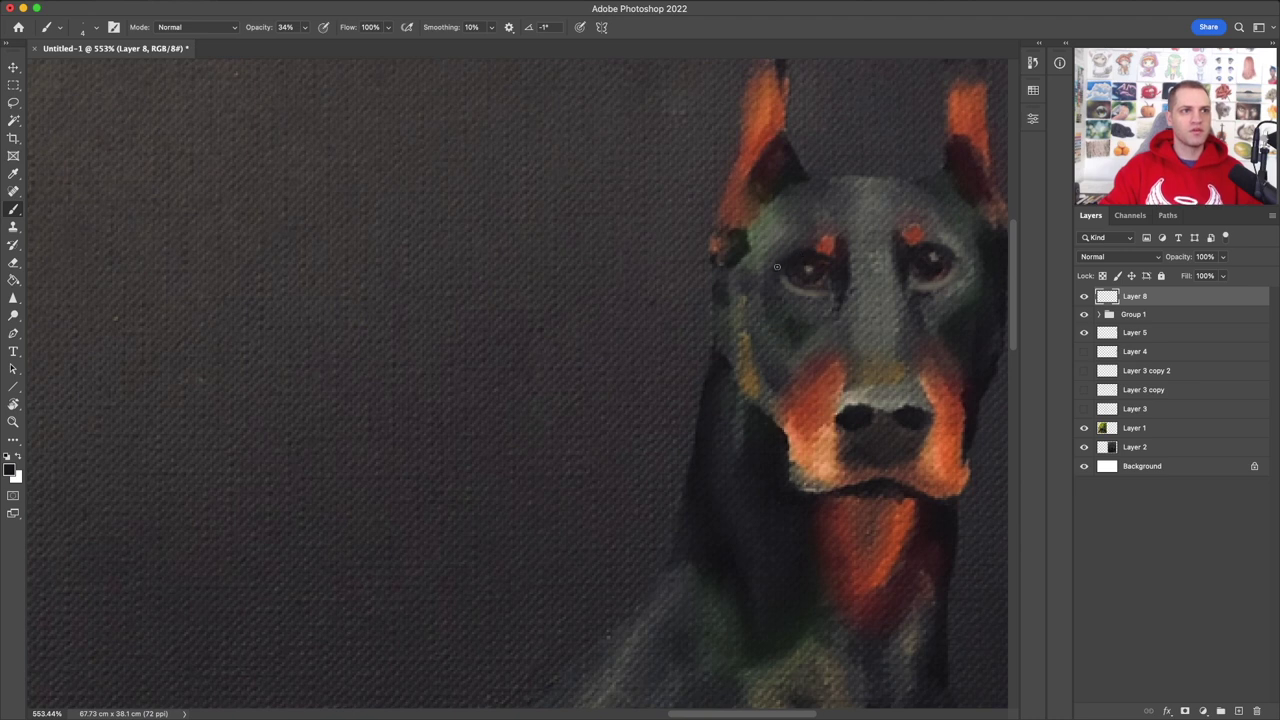
{"action": "scroll", "coordinate": [863, 263], "scroll_direction": "down", "scroll_amount": 5}
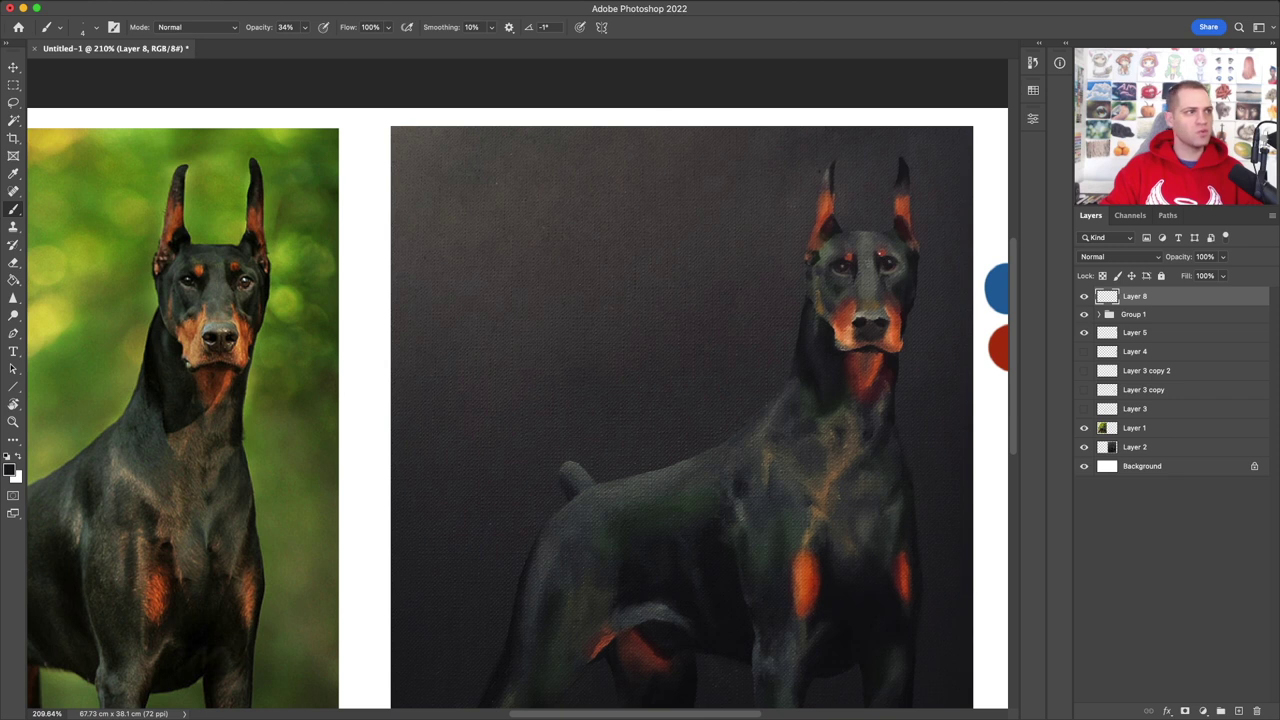
{"action": "scroll", "coordinate": [892, 246], "scroll_direction": "up", "scroll_amount": 2}
{"action": "scroll", "coordinate": [892, 246], "scroll_direction": "up", "scroll_amount": 1}
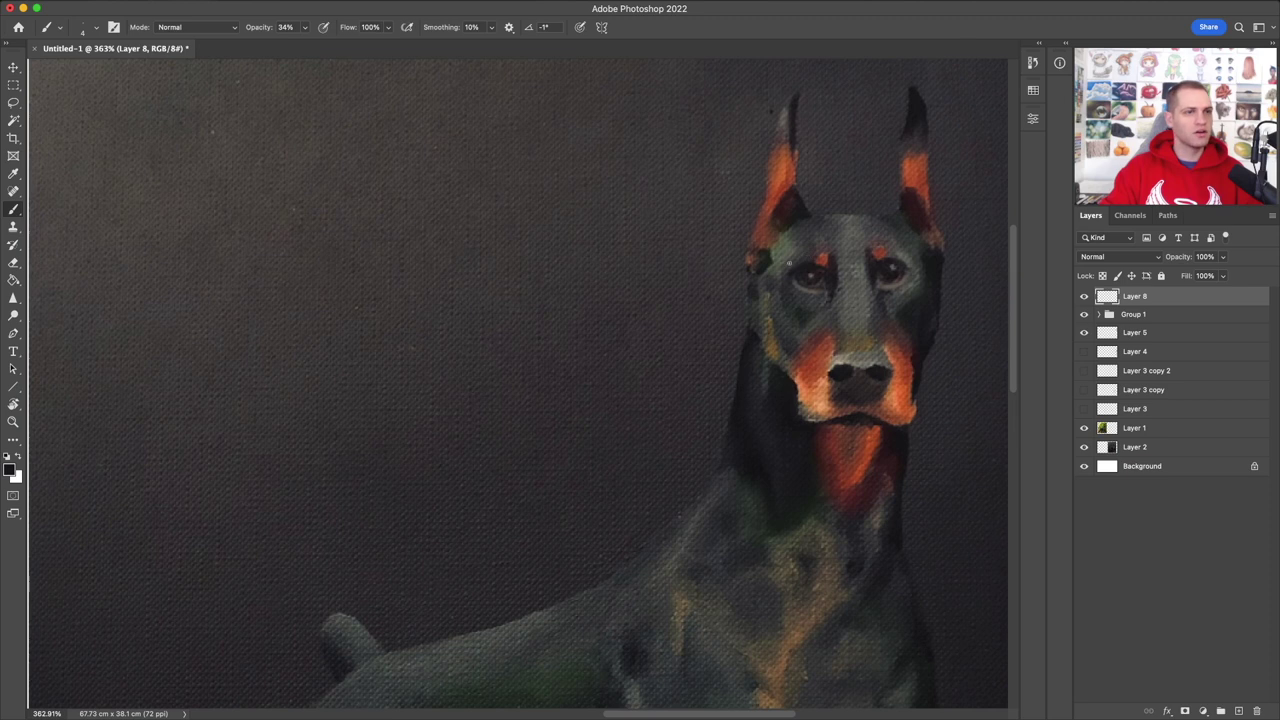
{"action": "scroll", "coordinate": [818, 257], "scroll_direction": "left", "scroll_amount": 5}
{"action": "scroll", "coordinate": [791, 263], "scroll_direction": "right", "scroll_amount": 5}
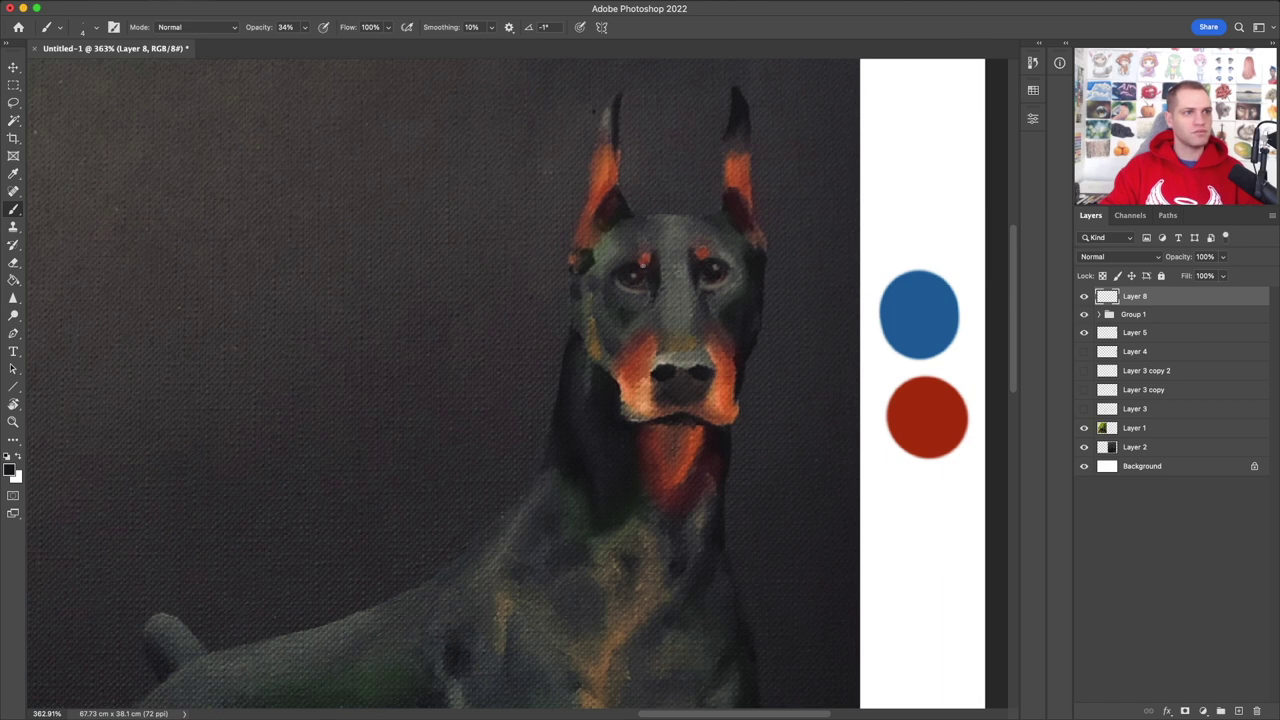
{"action": "scroll", "coordinate": [697, 261], "scroll_direction": "down", "scroll_amount": 10}
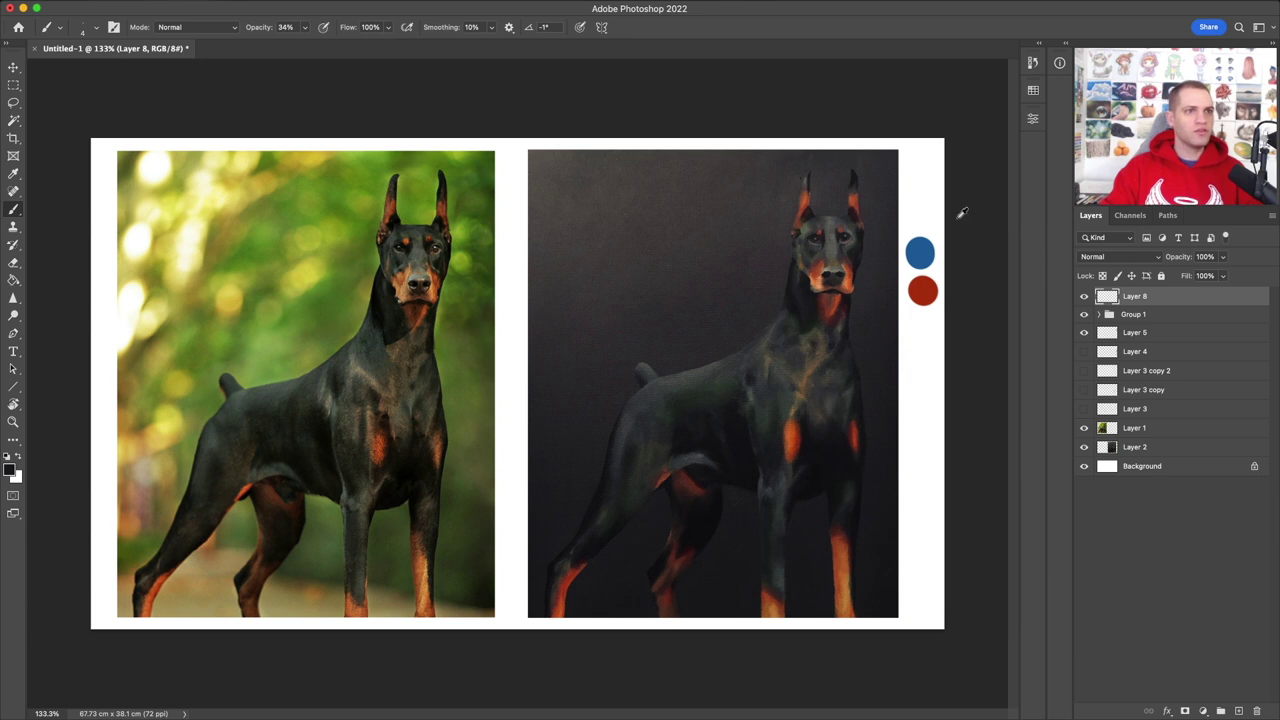
Step: Add small white catchlights to both of the painted dog's eyes
{"action": "scroll", "coordinate": [839, 229], "scroll_direction": "up", "scroll_amount": 10}
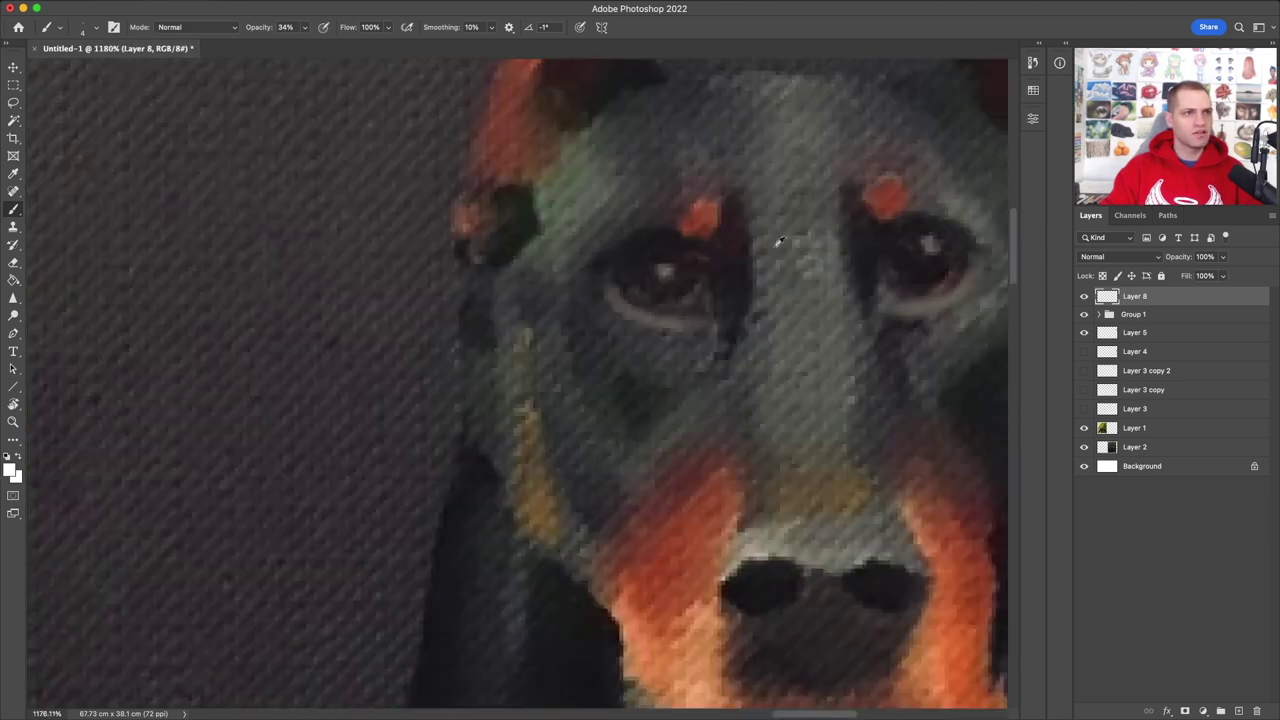
{"action": "left_click_drag", "start_coordinate": [658, 260], "coordinate": [657, 265]}
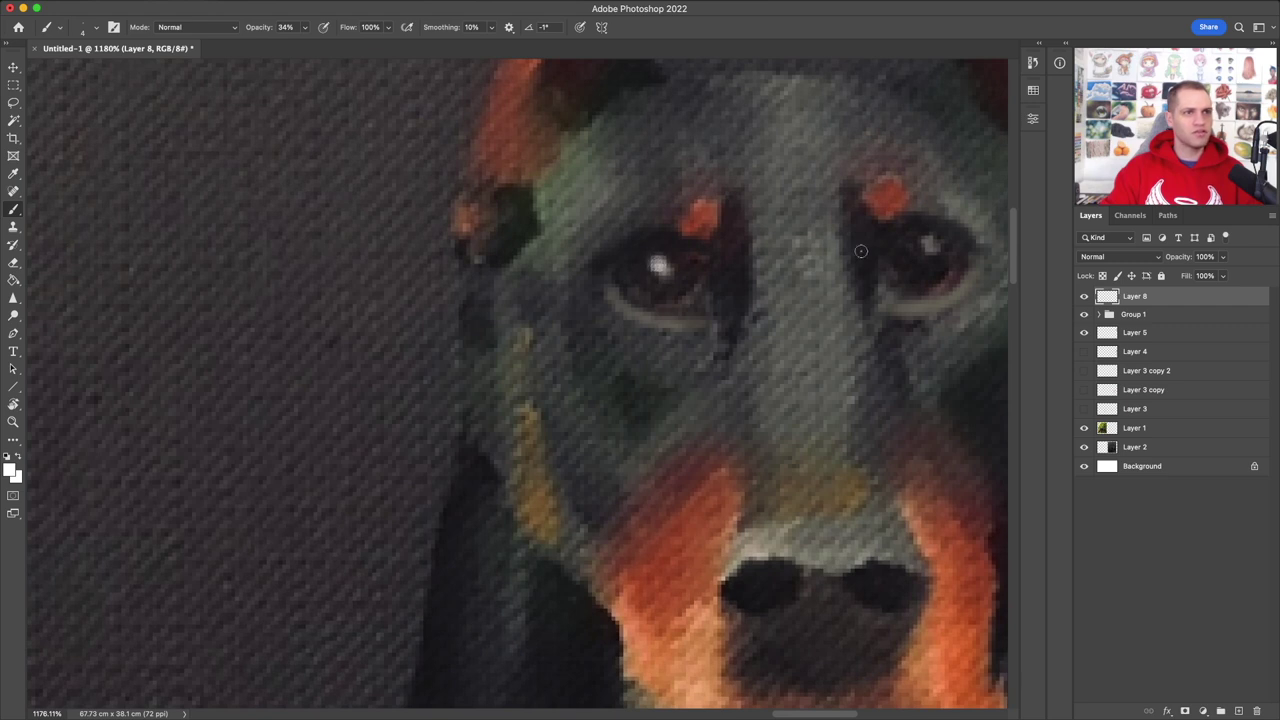
{"action": "left_click_drag", "start_coordinate": [927, 245], "coordinate": [927, 245]}
{"action": "scroll", "coordinate": [818, 273], "scroll_direction": "down", "scroll_amount": 10}
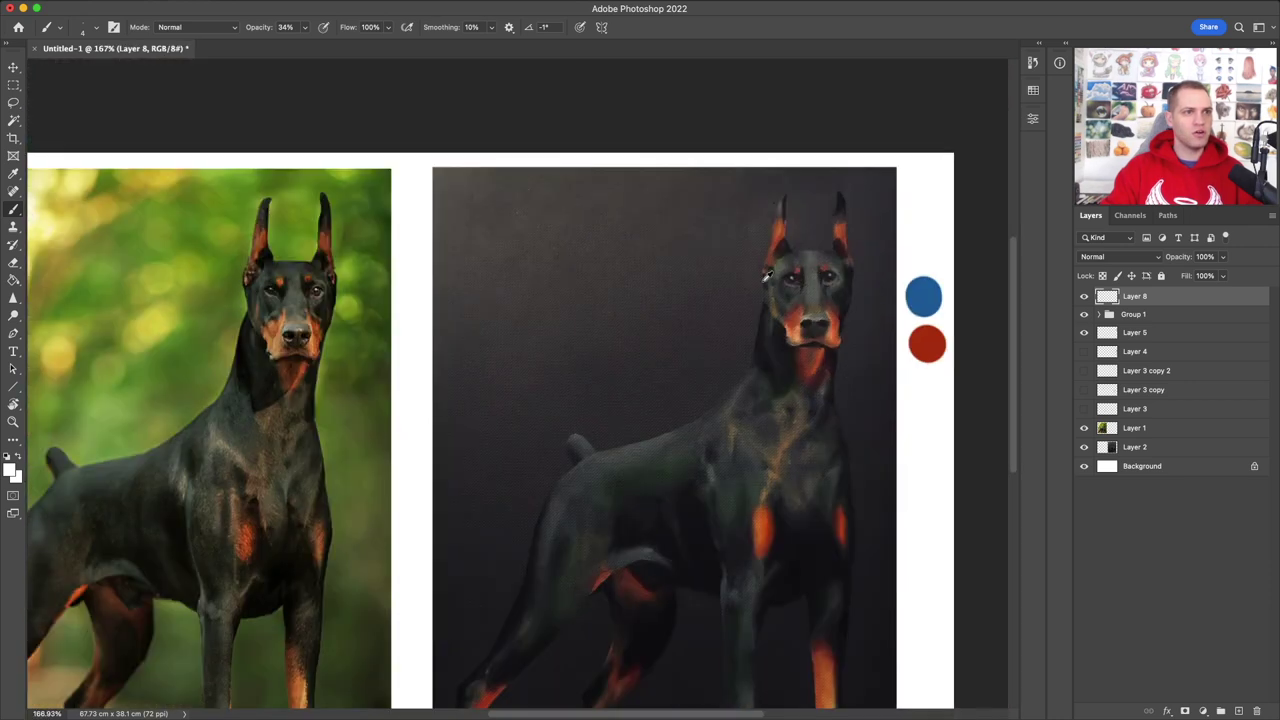
{"action": "scroll", "coordinate": [684, 286], "scroll_direction": "down", "scroll_amount": 2}
{"action": "scroll", "coordinate": [681, 286], "scroll_direction": "left", "scroll_amount": 3}
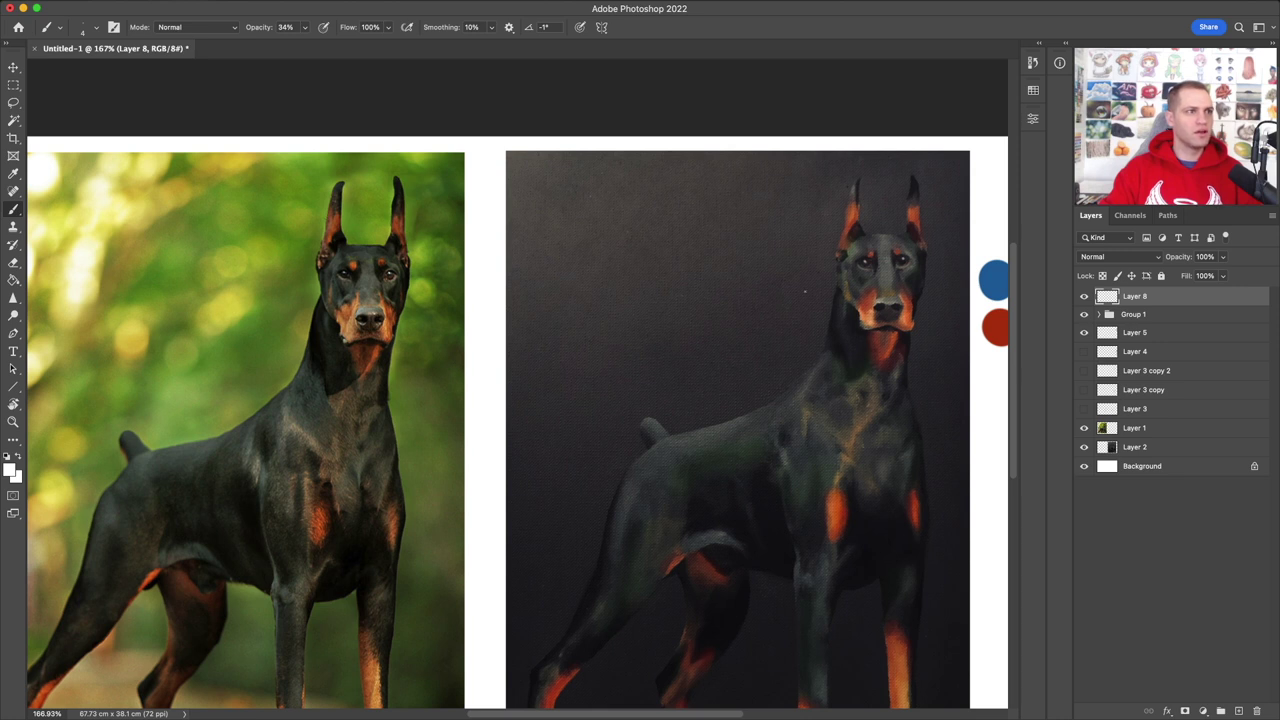
Step: Paint orange into the lower irises of both eyes, and compare the face with Layer 8 hidden and shown
{"action": "left_click", "coordinate": [910, 307], "text": "alt"}
{"action": "scroll", "coordinate": [929, 260], "scroll_direction": "up", "scroll_amount": 5}
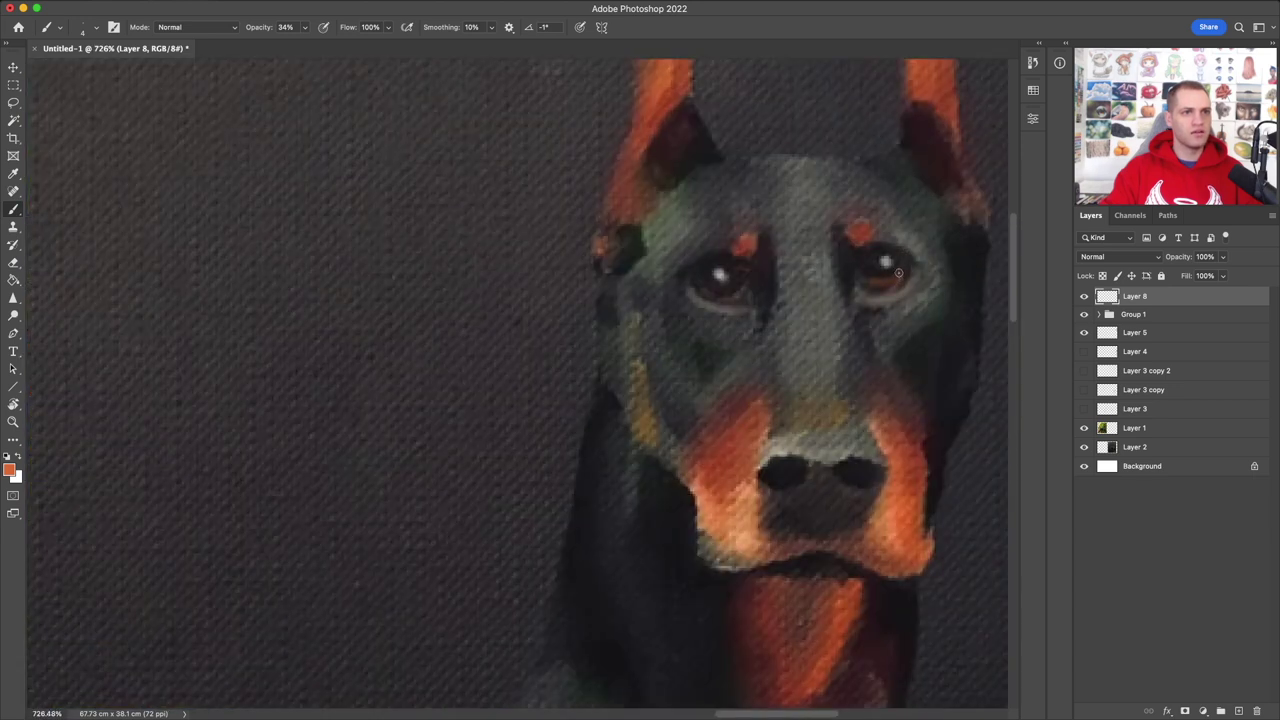
{"action": "mouse_move", "coordinate": [743, 294]}
{"action": "left_mouse_down"}
{"action": "mouse_move", "coordinate": [708, 285]}
{"action": "mouse_move", "coordinate": [728, 291]}
{"action": "left_mouse_up"}
{"action": "scroll", "coordinate": [821, 288], "scroll_direction": "down", "scroll_amount": 6}
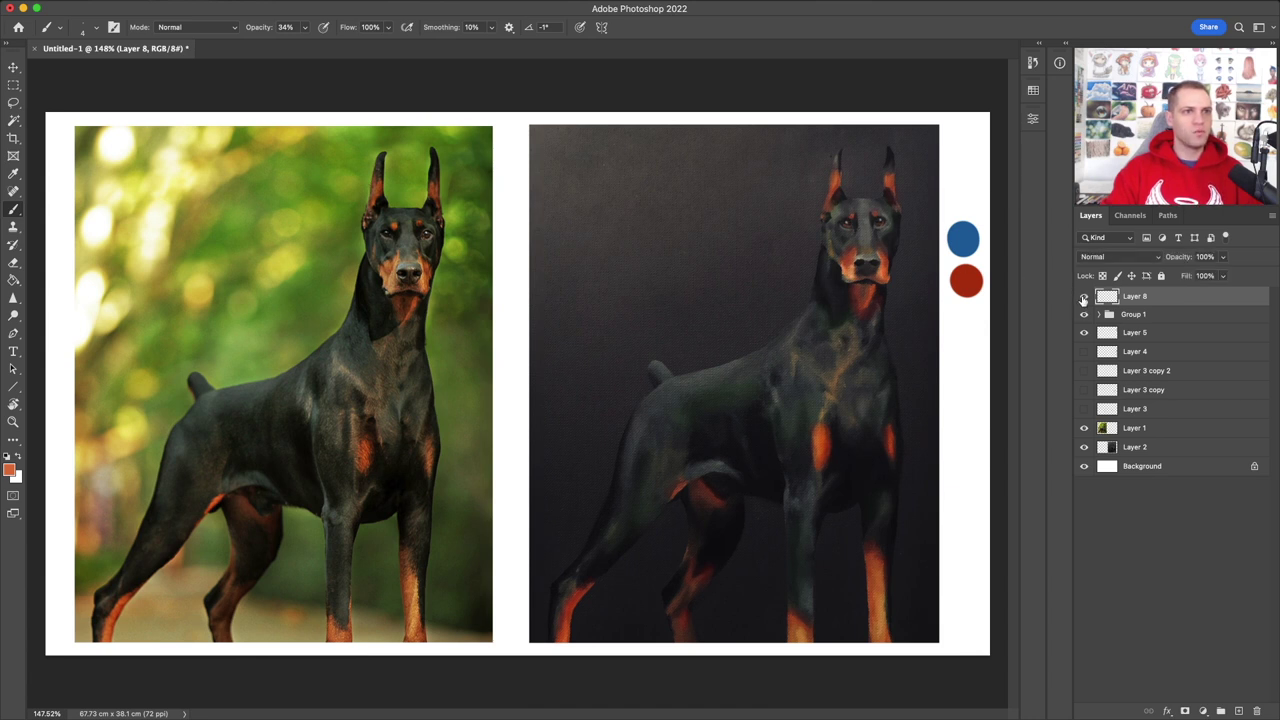
{"action": "left_click", "coordinate": [1084, 298]}
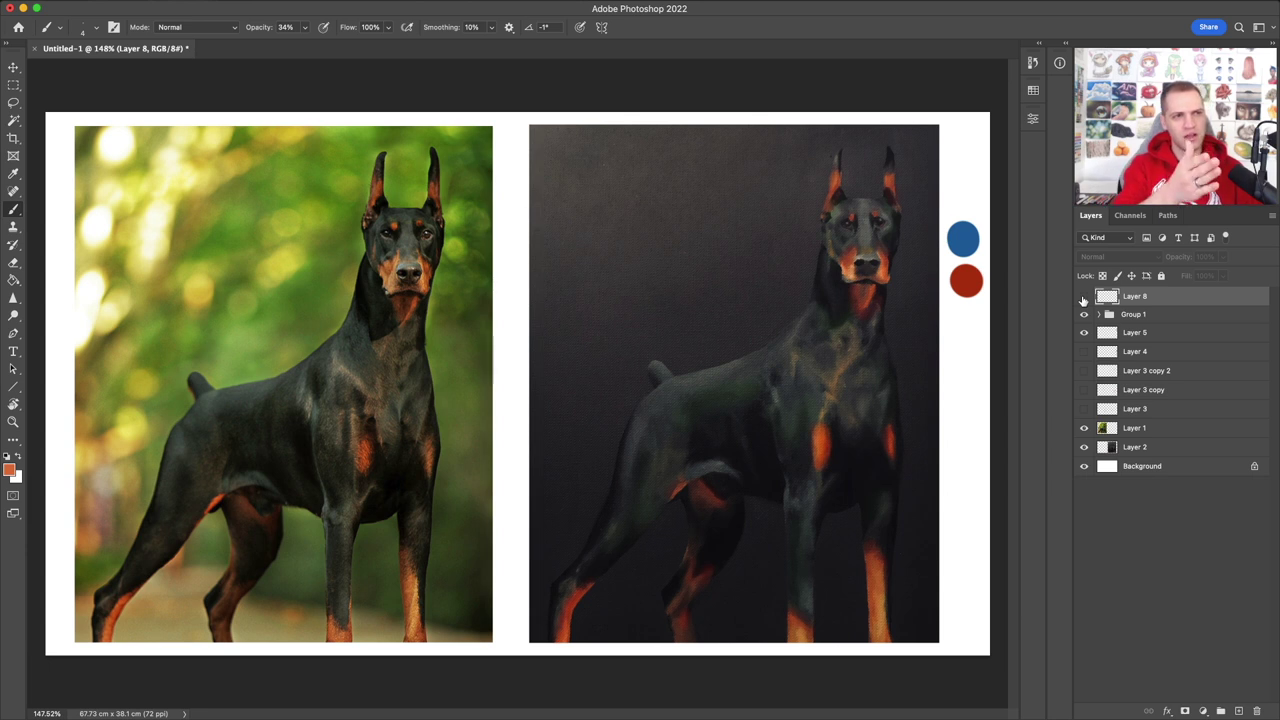
{"action": "left_click", "coordinate": [1084, 297]}
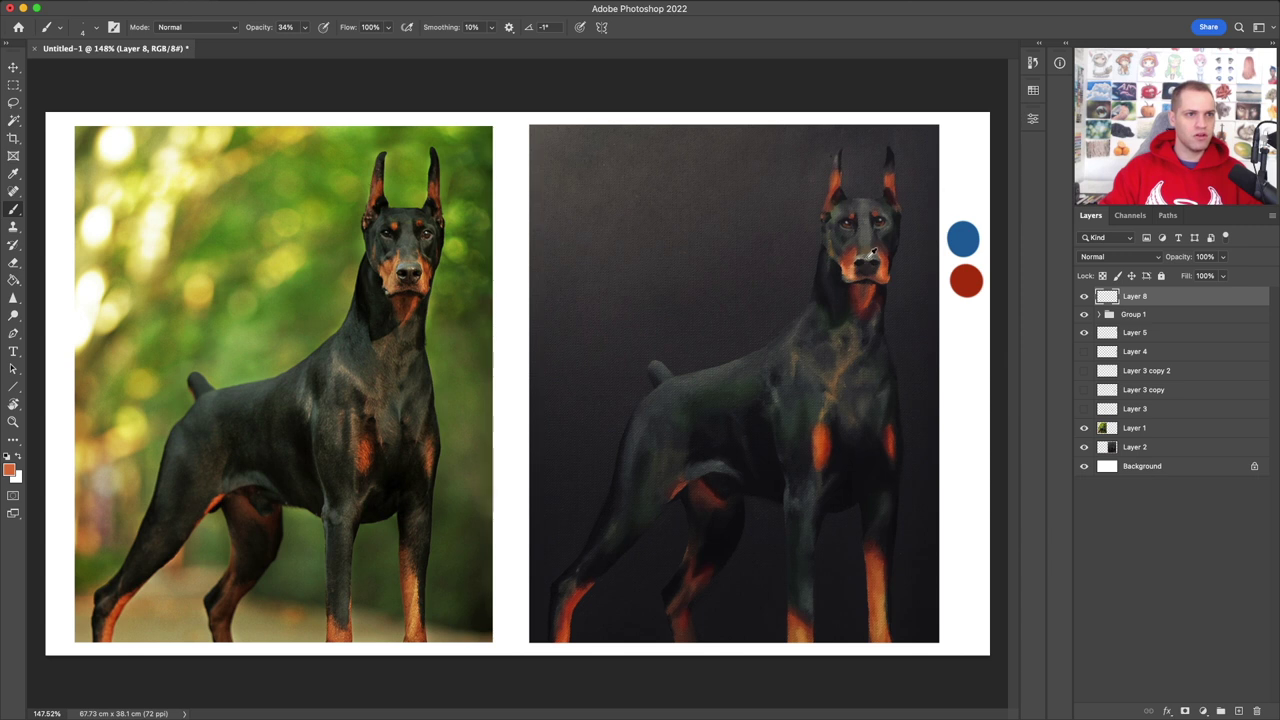
Step: Paint grey rims beneath both nostrils and a grey line down the centre of the painted dog's nose
{"action": "scroll", "coordinate": [876, 256], "scroll_direction": "up", "scroll_amount": 3}
{"action": "scroll", "coordinate": [879, 257], "scroll_direction": "up", "scroll_amount": 2}
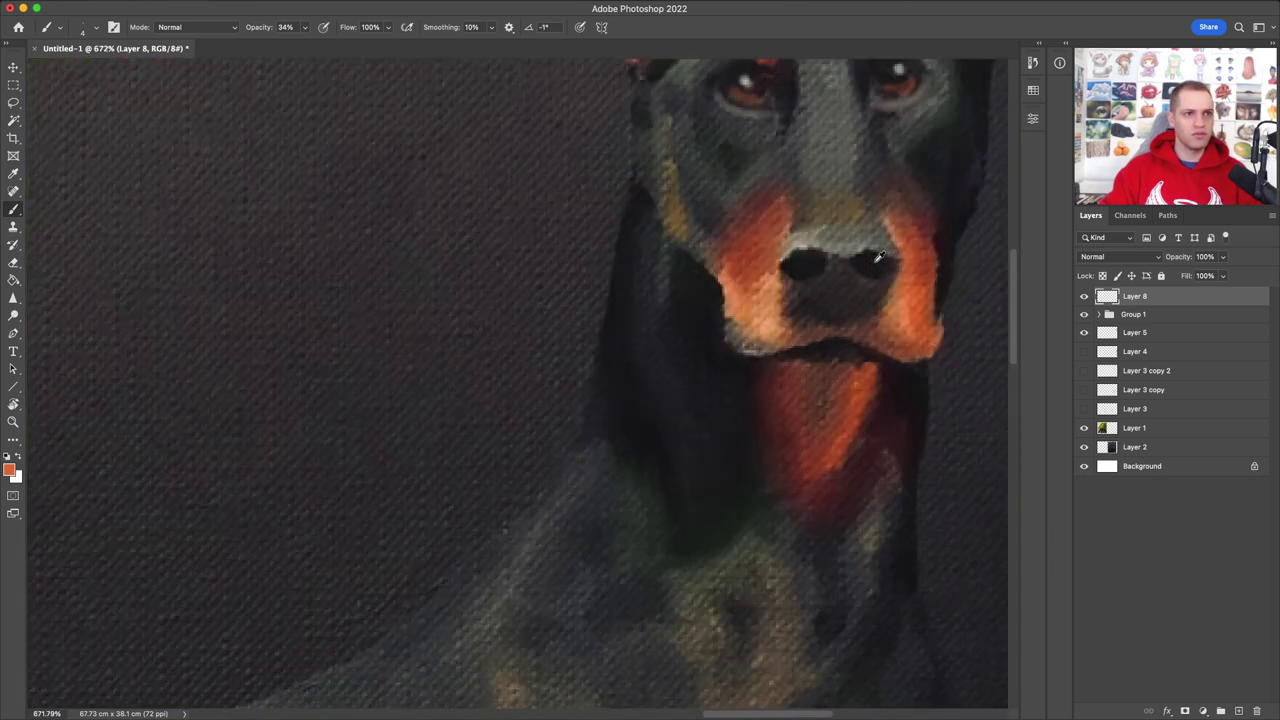
{"action": "left_click_drag", "start_coordinate": [840, 256], "coordinate": [840, 303]}
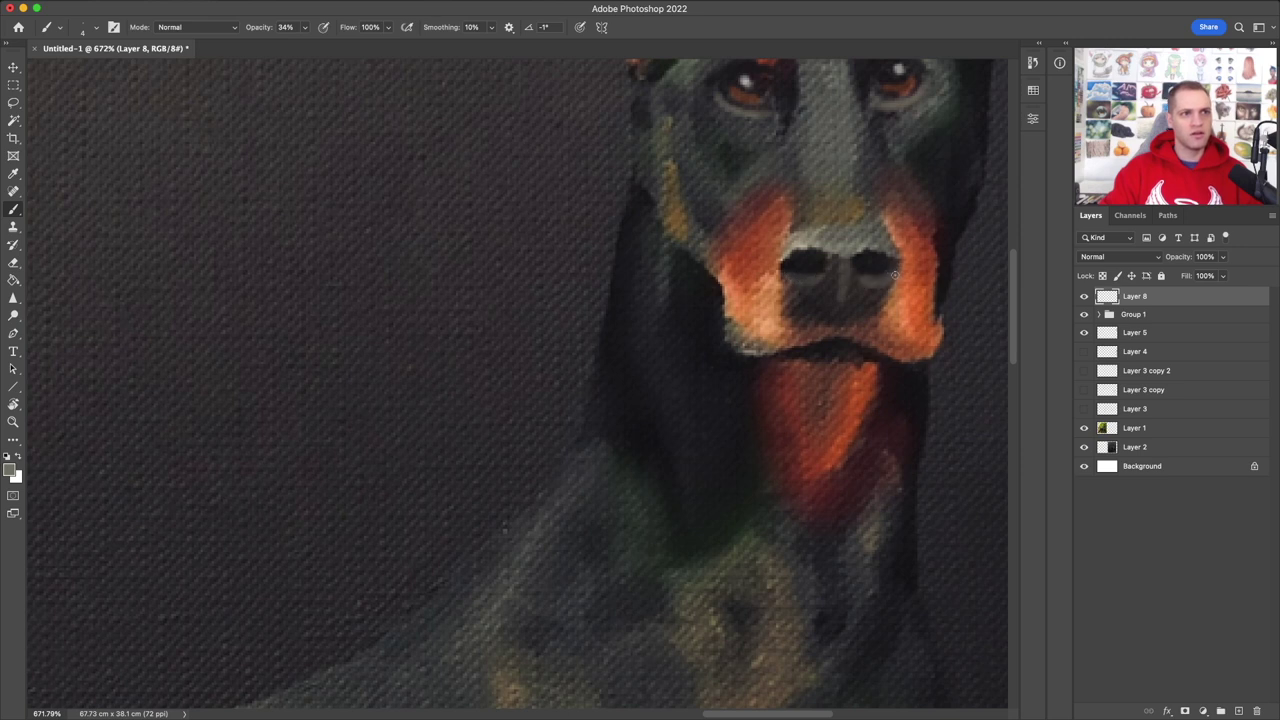
{"action": "key", "text": "super+0"}
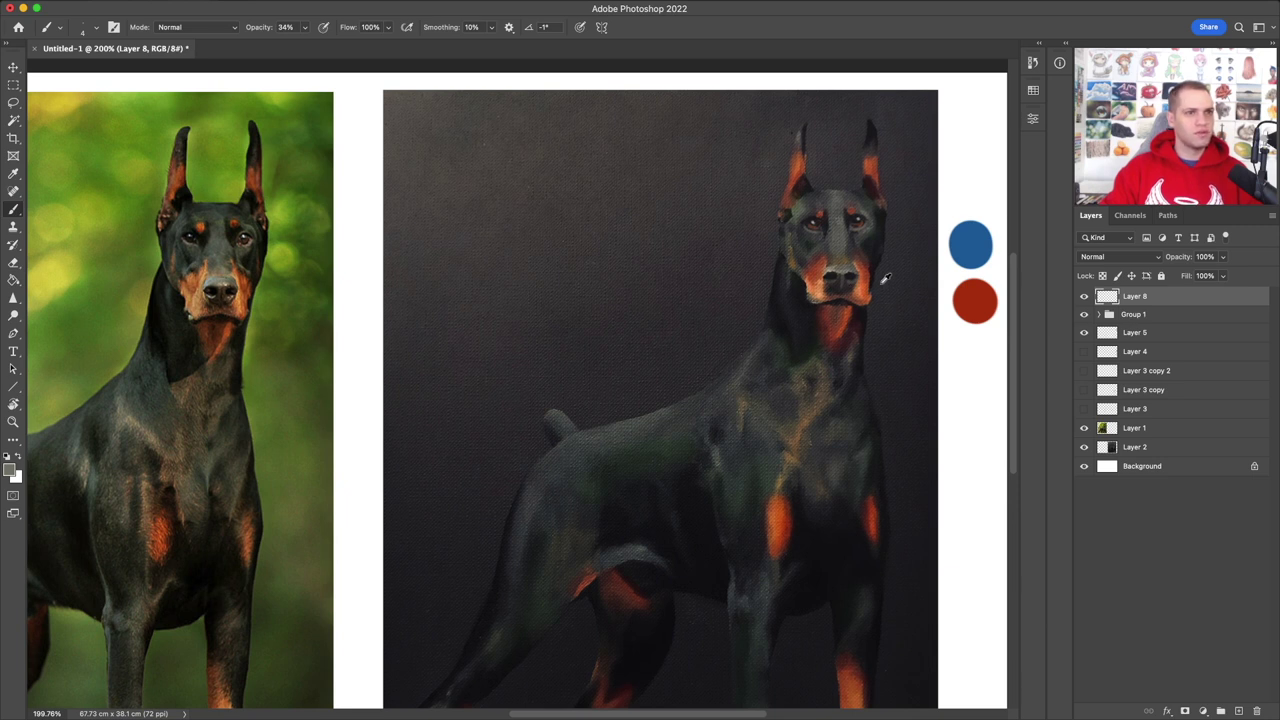
Step: Darken the centre line of the nose with a sampled dark tone and a size 3 brush
{"action": "scroll", "coordinate": [852, 282], "scroll_direction": "up", "scroll_amount": 10}
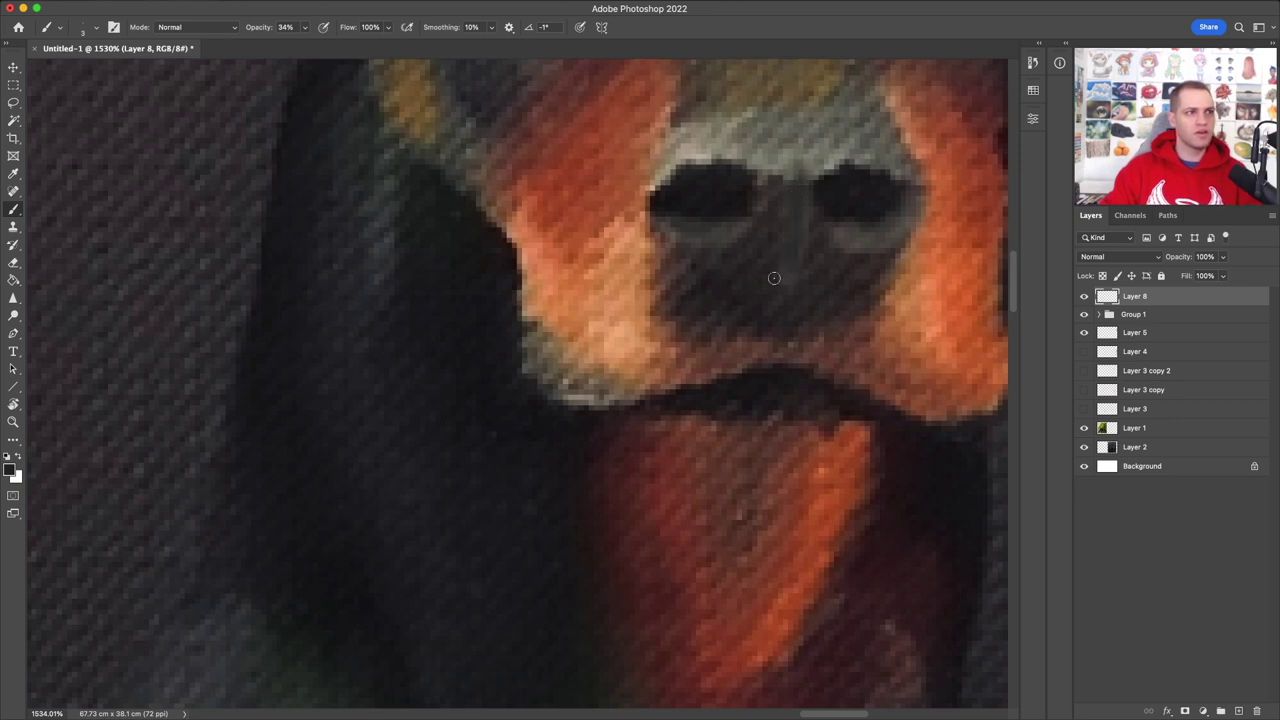
{"action": "left_click", "coordinate": [491, 279], "text": "alt"}
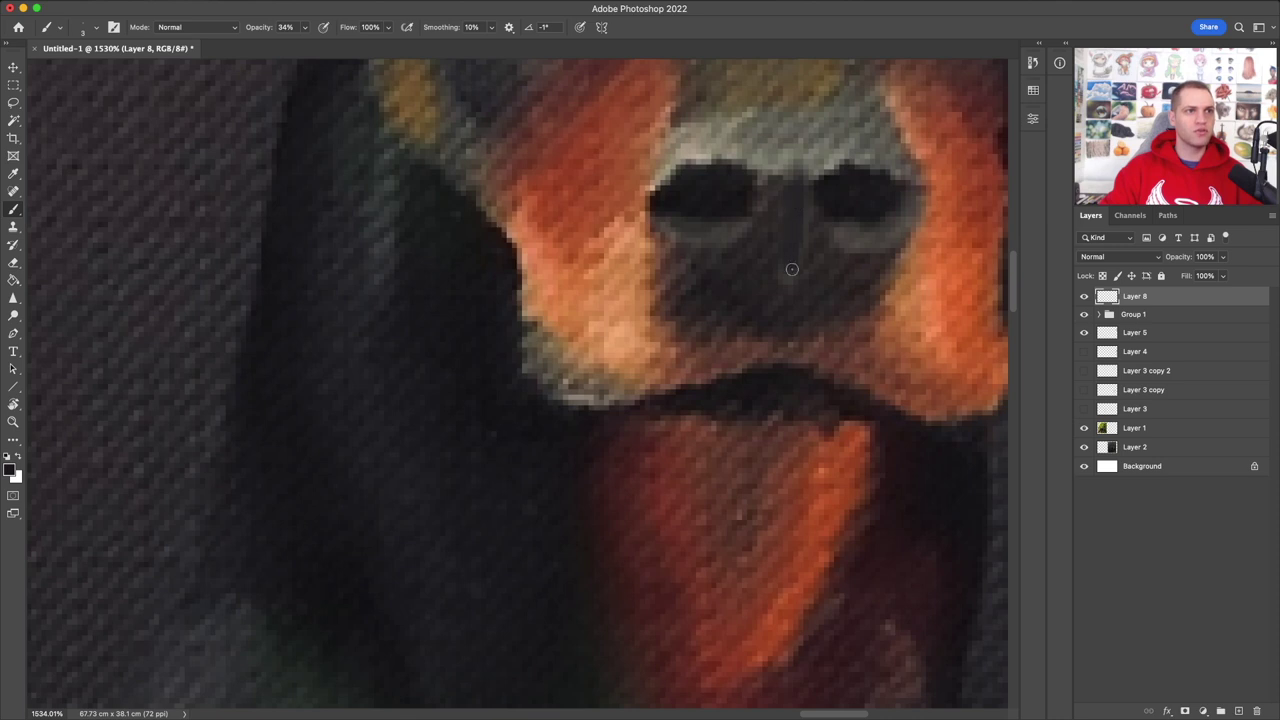
{"action": "scroll", "coordinate": [793, 260], "scroll_direction": "down", "scroll_amount": 5}
{"action": "scroll", "coordinate": [795, 263], "scroll_direction": "down", "scroll_amount": 3}
{"action": "scroll", "coordinate": [606, 311], "scroll_direction": "down", "scroll_amount": 2}
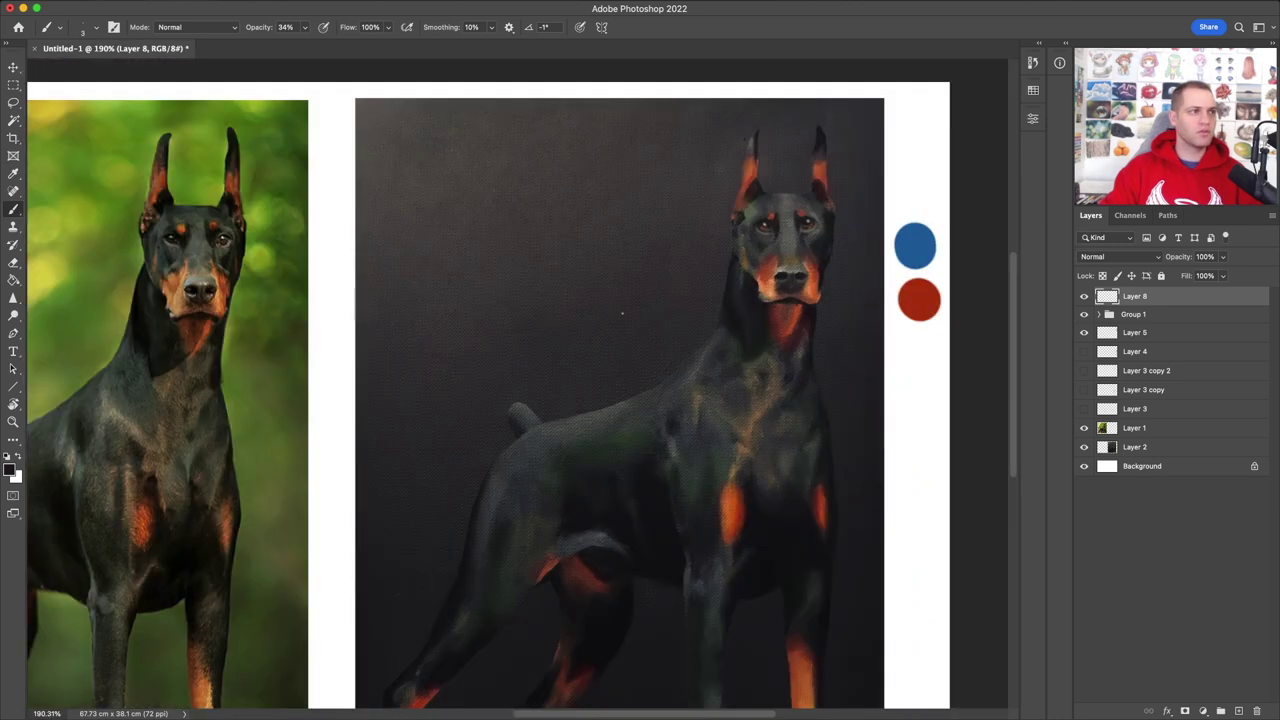
Step: Soften the upper edges of both nostrils with a dark grey sampled from the painted nose
{"action": "scroll", "coordinate": [810, 270], "scroll_direction": "up", "scroll_amount": 5}
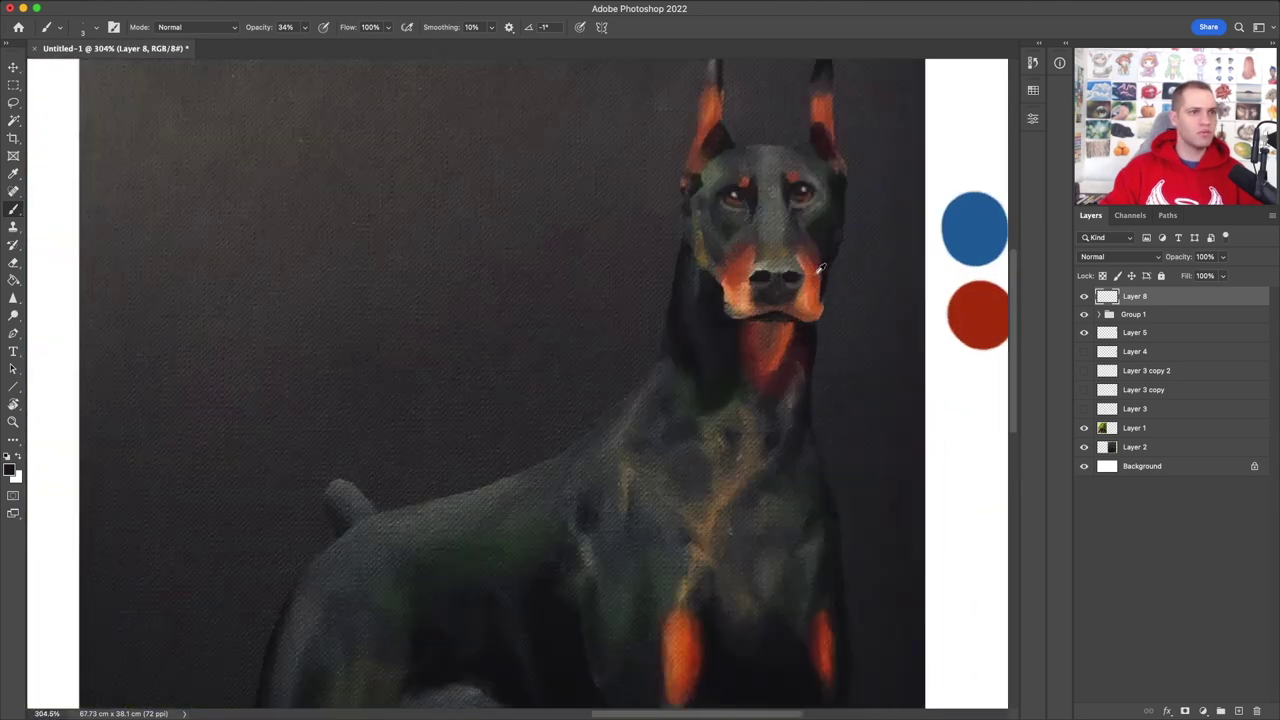
{"action": "scroll", "coordinate": [807, 272], "scroll_direction": "up", "scroll_amount": 5}
{"action": "left_click", "coordinate": [799, 278], "text": "alt"}
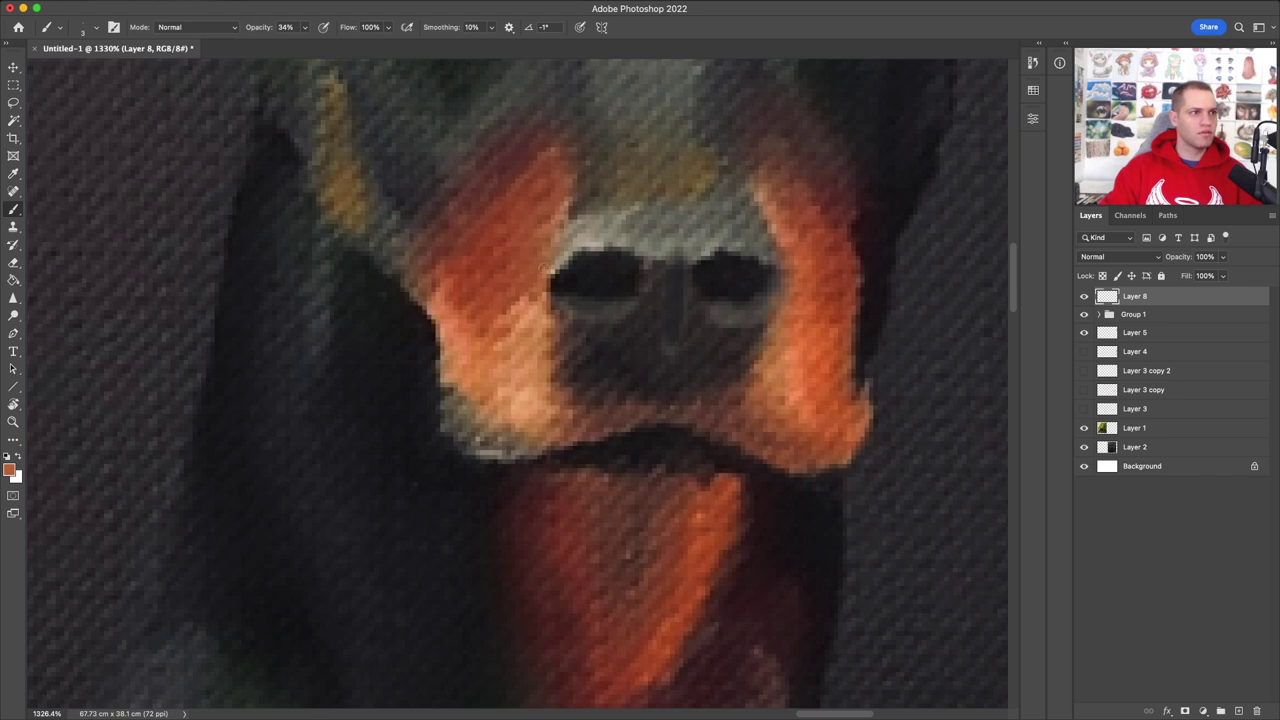
{"action": "scroll", "coordinate": [623, 285], "scroll_direction": "down", "scroll_amount": 10}
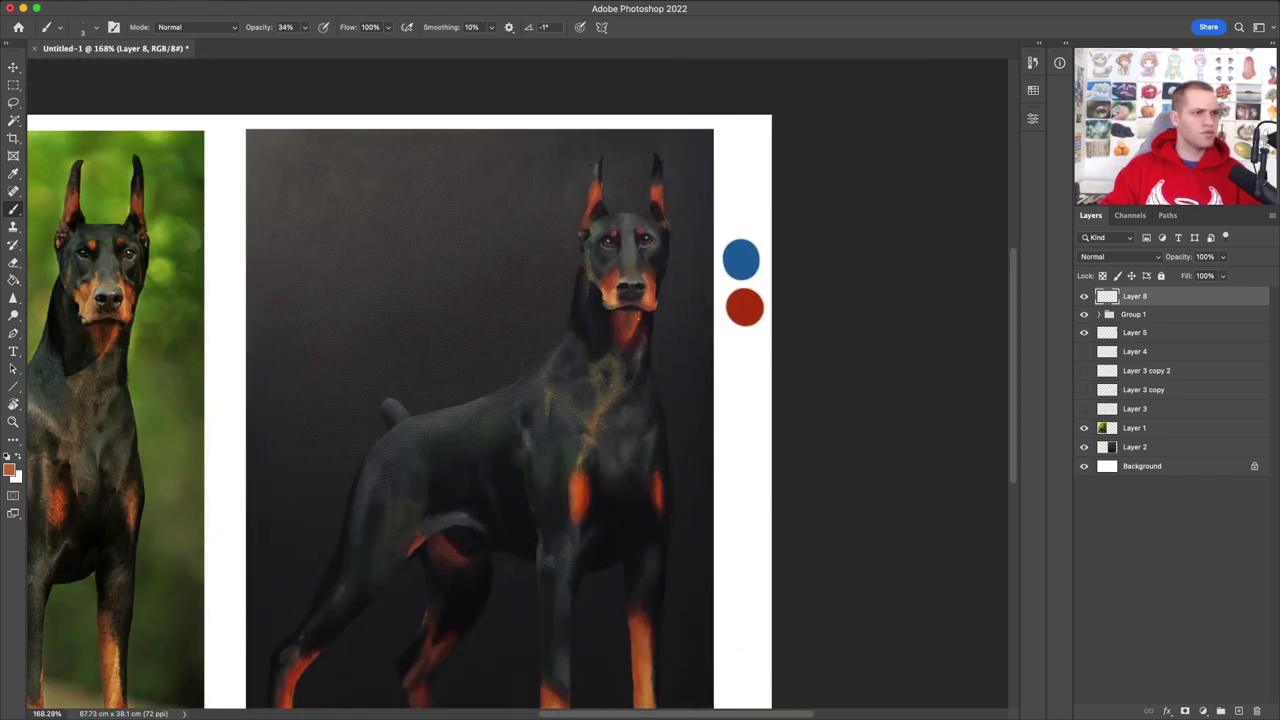
{"action": "scroll", "coordinate": [620, 281], "scroll_direction": "up", "scroll_amount": 10}
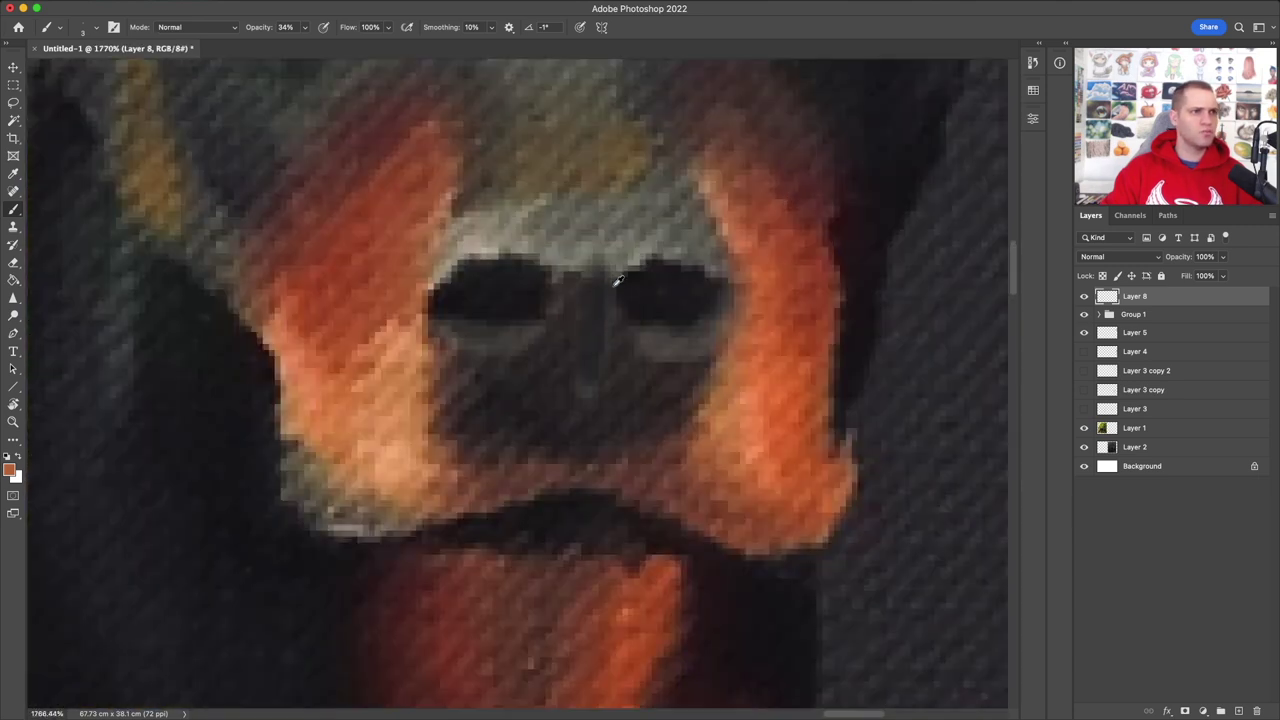
{"action": "left_click", "coordinate": [571, 294], "text": "alt"}
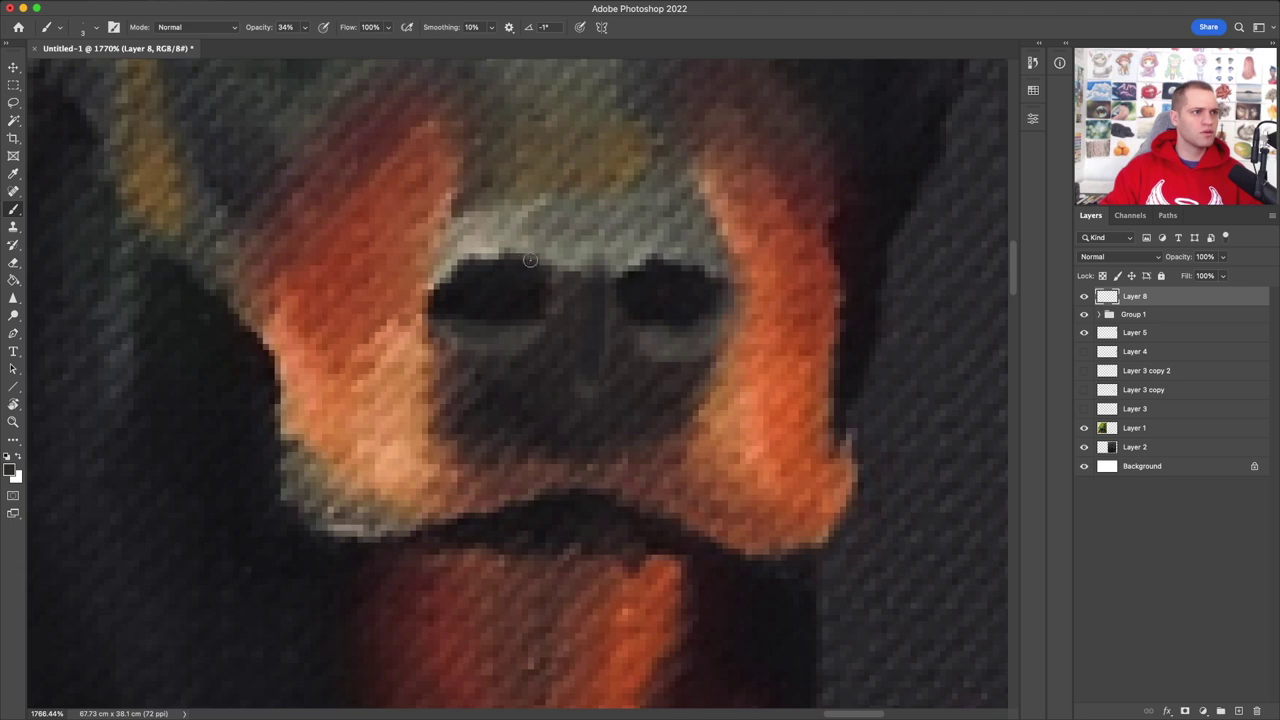
{"action": "mouse_move", "coordinate": [438, 296]}
{"action": "left_mouse_down"}
{"action": "mouse_move", "coordinate": [522, 266]}
{"action": "mouse_move", "coordinate": [548, 276]}
{"action": "left_mouse_up"}
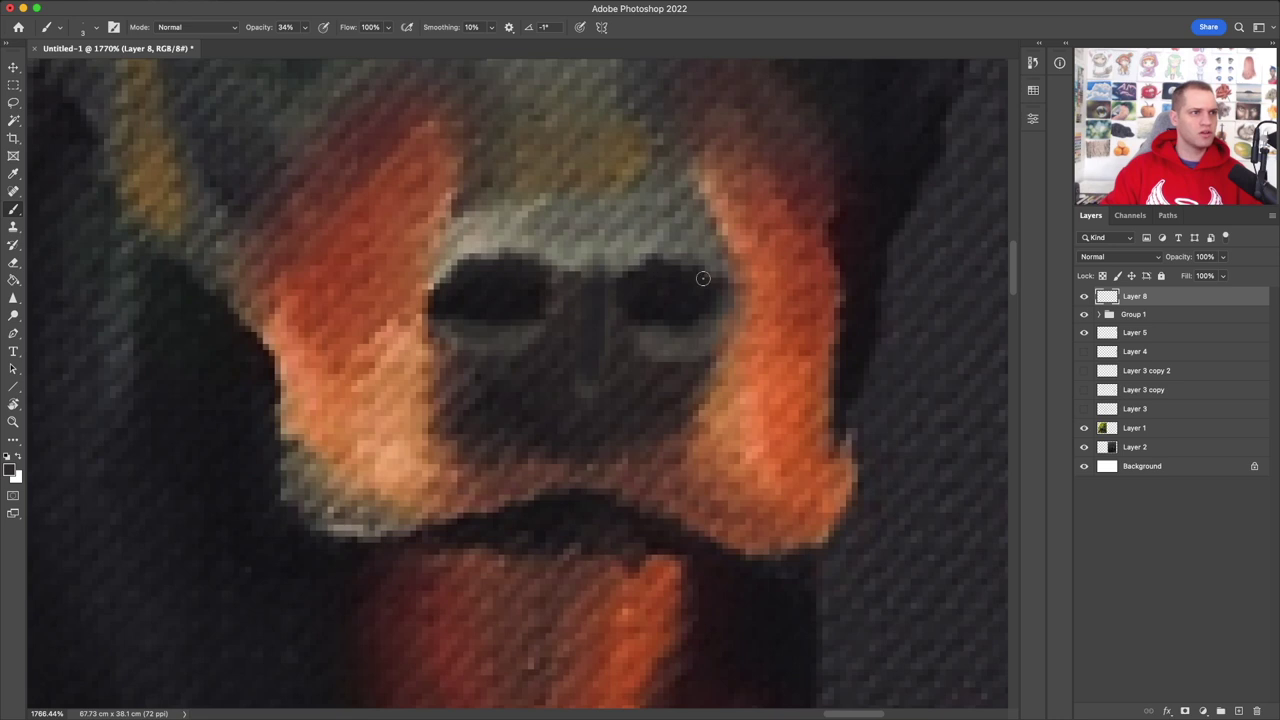
{"action": "scroll", "coordinate": [632, 267], "scroll_direction": "down", "scroll_amount": 10}
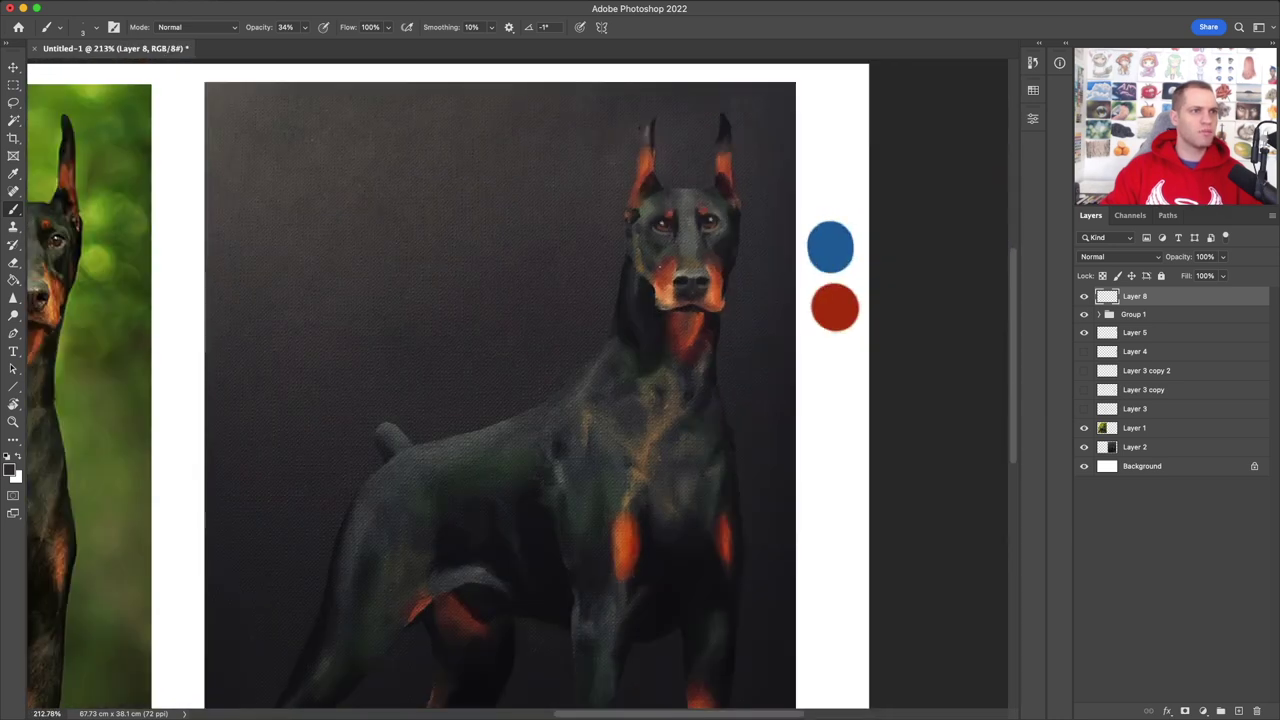
Step: Dab small white highlights on the painted dog's nose around the right-hand nostril
{"action": "scroll", "coordinate": [700, 270], "scroll_direction": "left", "scroll_amount": 3}
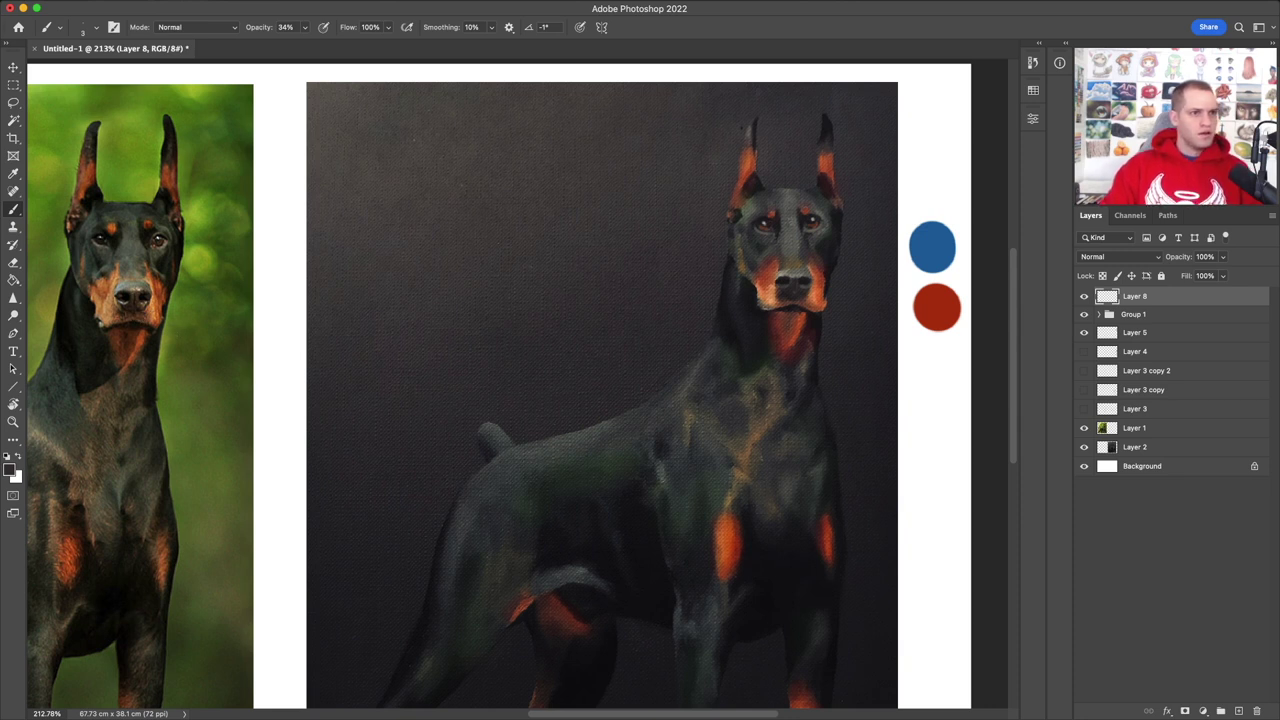
{"action": "key", "text": "x"}
{"action": "scroll", "coordinate": [824, 263], "scroll_direction": "up", "scroll_amount": 5}
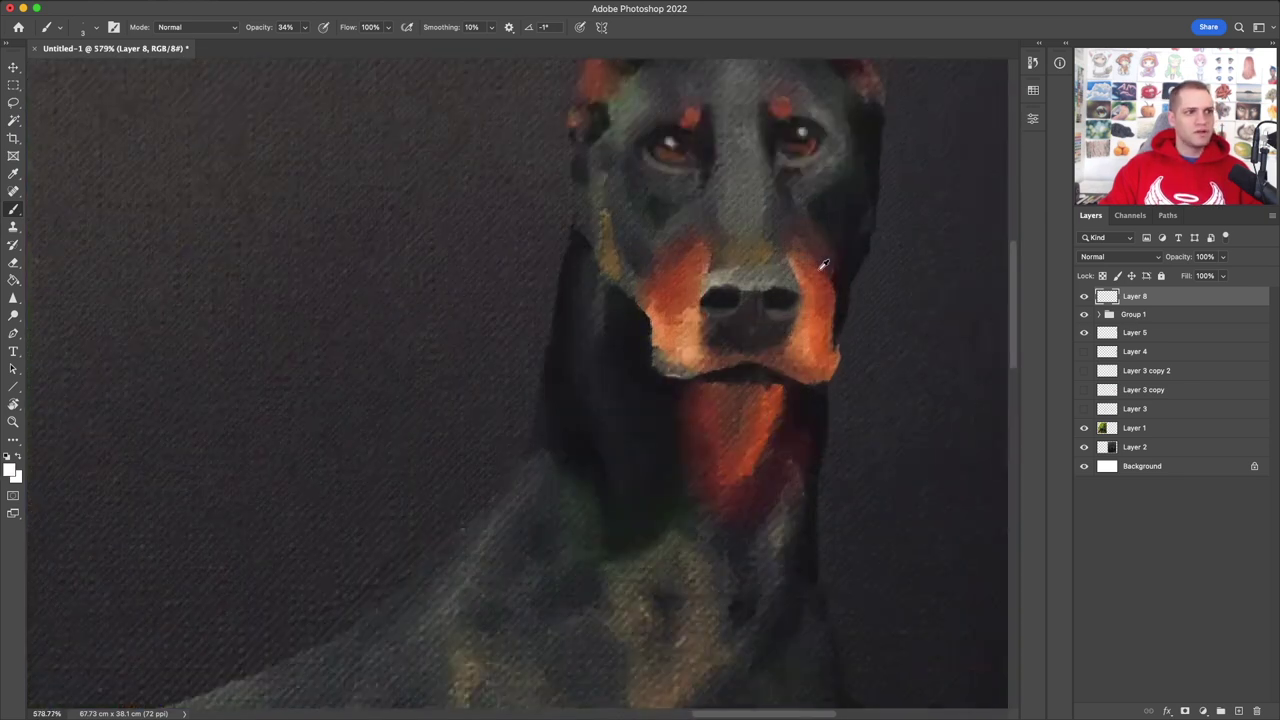
{"action": "left_click", "coordinate": [745, 340]}
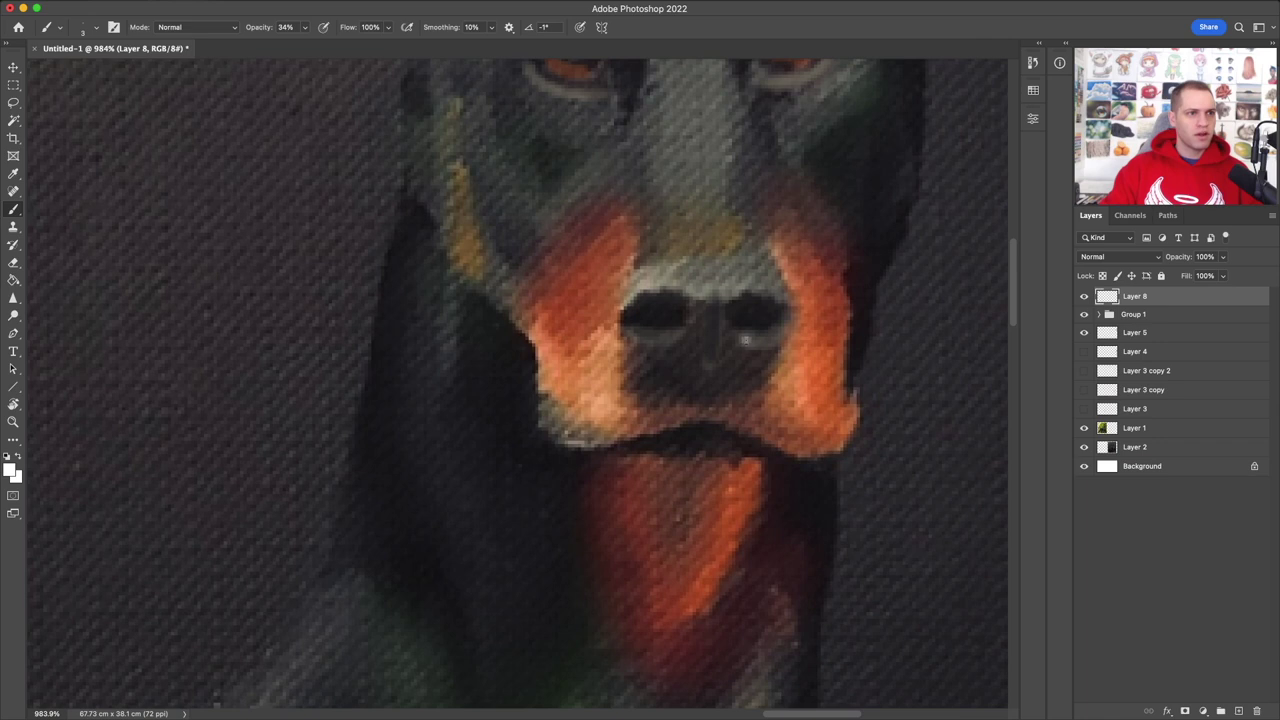
{"action": "left_click_drag", "start_coordinate": [743, 289], "coordinate": [750, 289]}
{"action": "scroll", "coordinate": [757, 301], "scroll_direction": "down", "scroll_amount": 6}
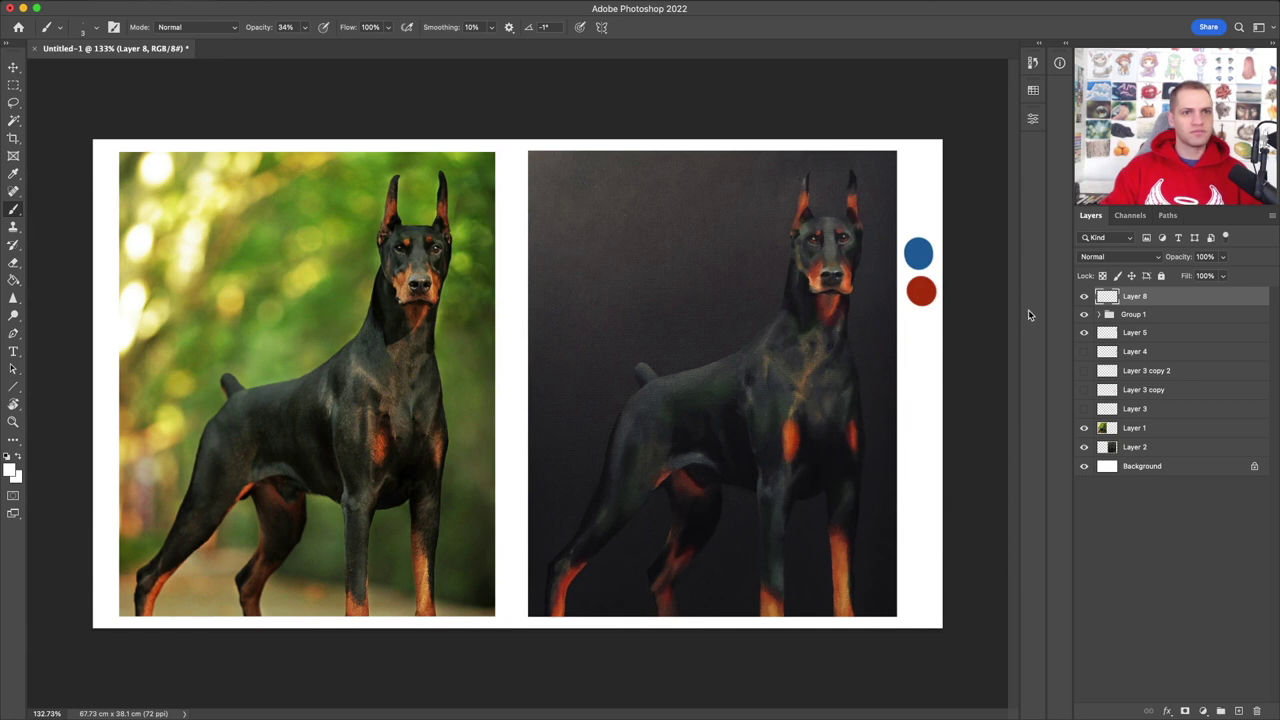
Step: Fit the canvas in view and compare the painting with Layer 8 and Group 1 hidden and shown
{"action": "key", "text": "z"}
{"action": "right_click", "coordinate": [882, 378]}
{"action": "left_click", "coordinate": [894, 384]}
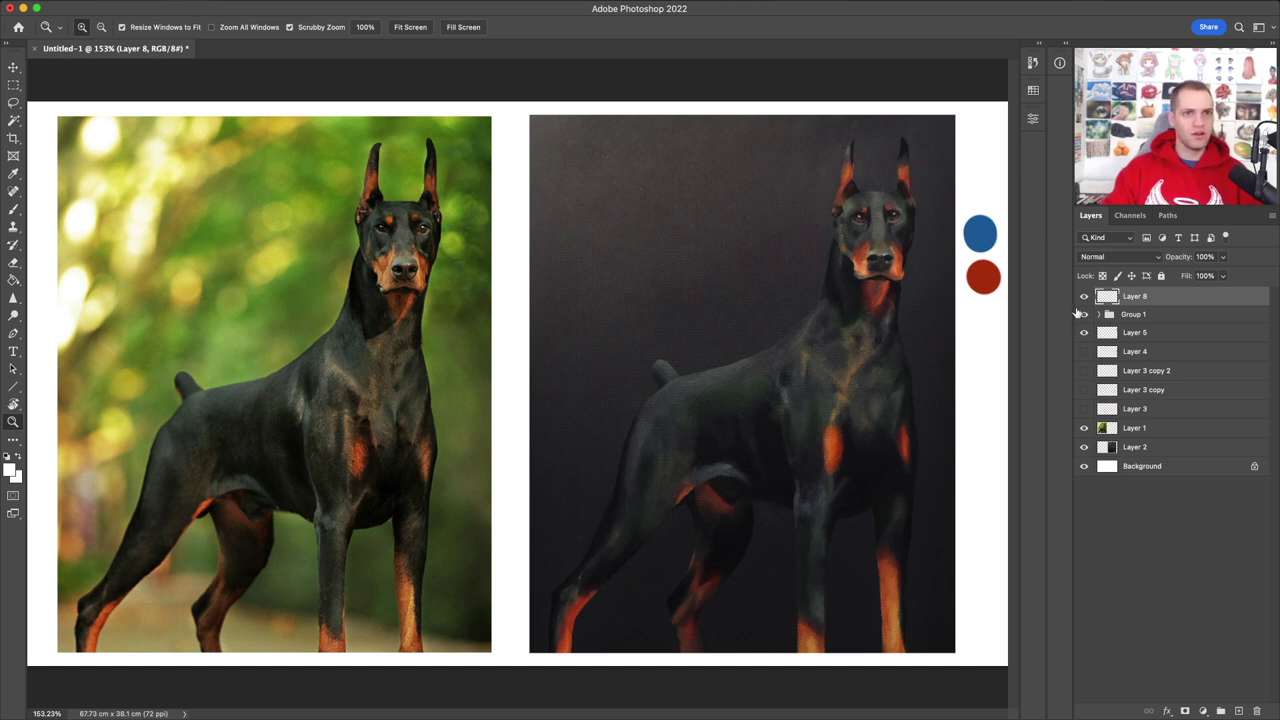
{"action": "left_click_drag", "start_coordinate": [1085, 300], "coordinate": [1084, 315]}
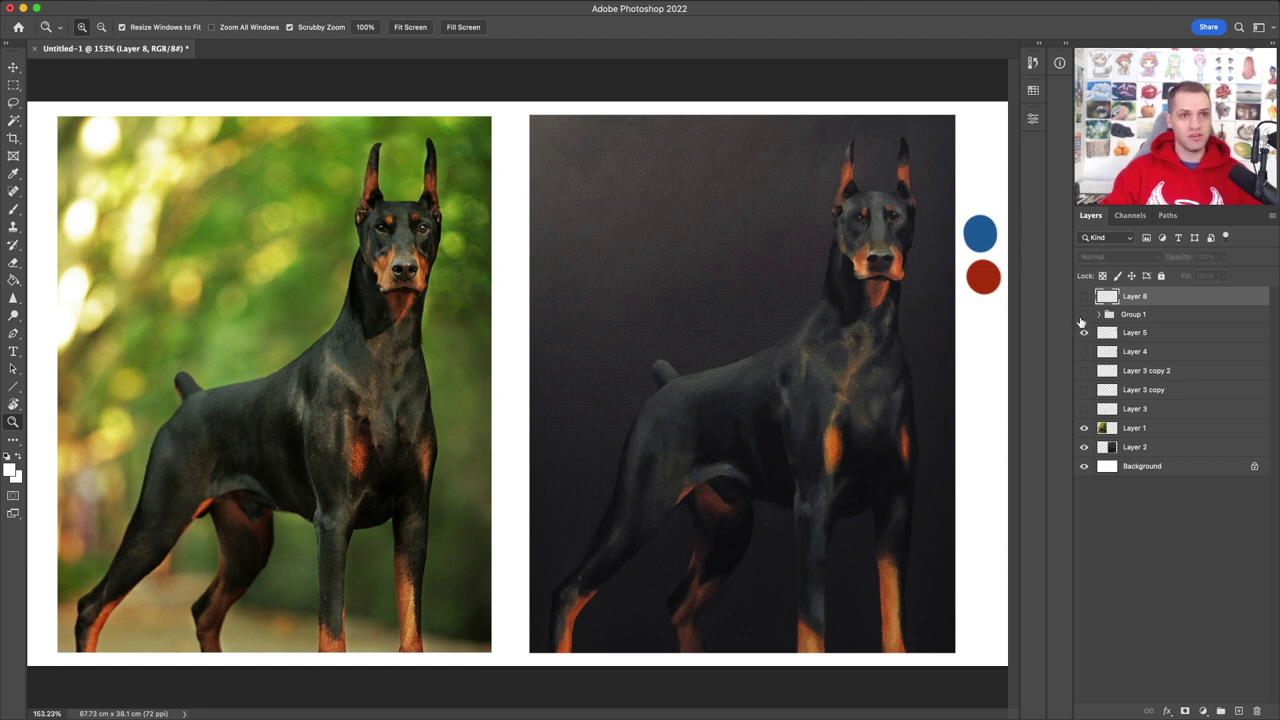
{"action": "left_click", "coordinate": [1084, 316]}
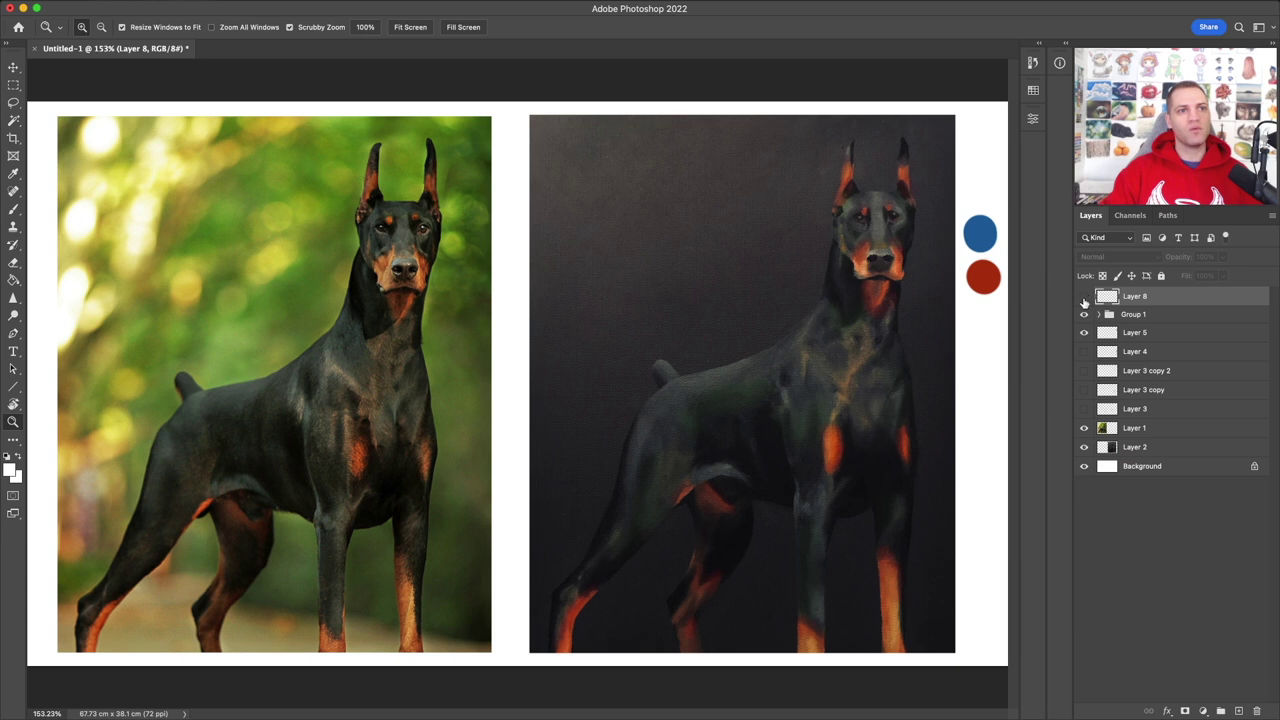
{"action": "left_click", "coordinate": [1084, 297]}
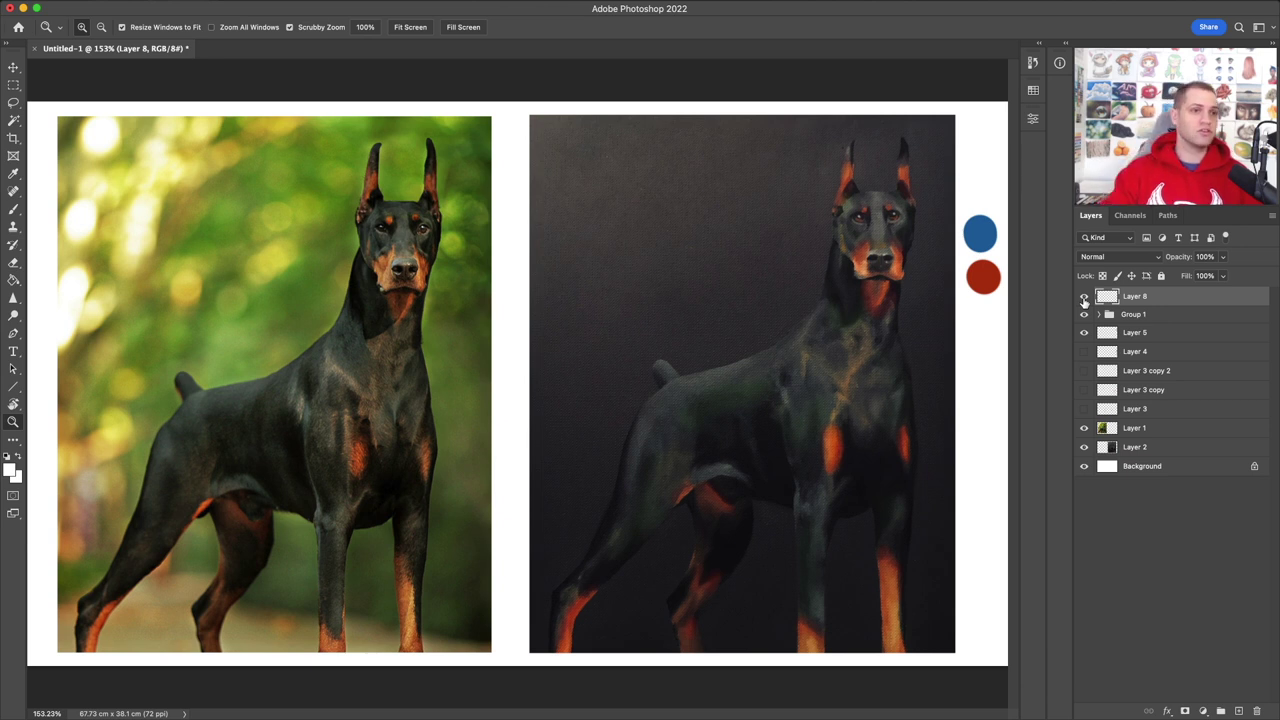
{"action": "left_click", "coordinate": [1084, 298]}
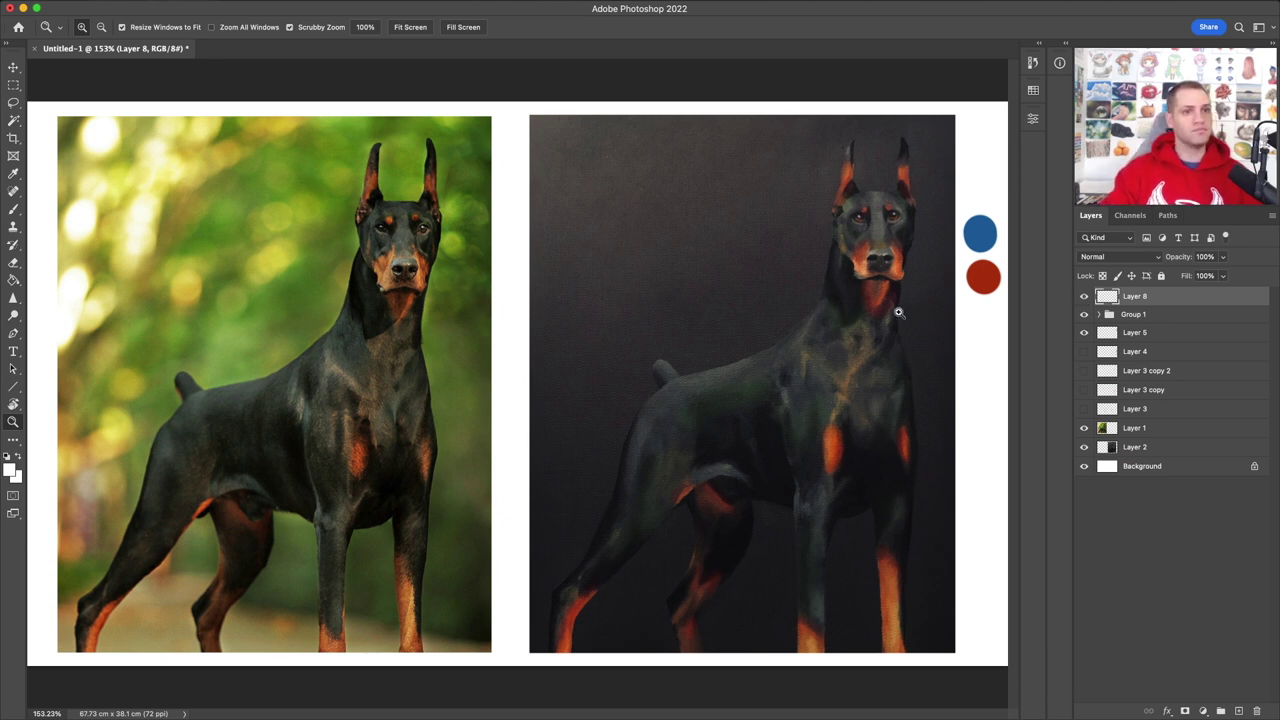
Step: Paint grey-tan highlights sampled from the reference over the painted dog's chest and shoulder on a new layer, using a size 17 brush at 34% opacity
{"action": "left_click", "coordinate": [1240, 711]}
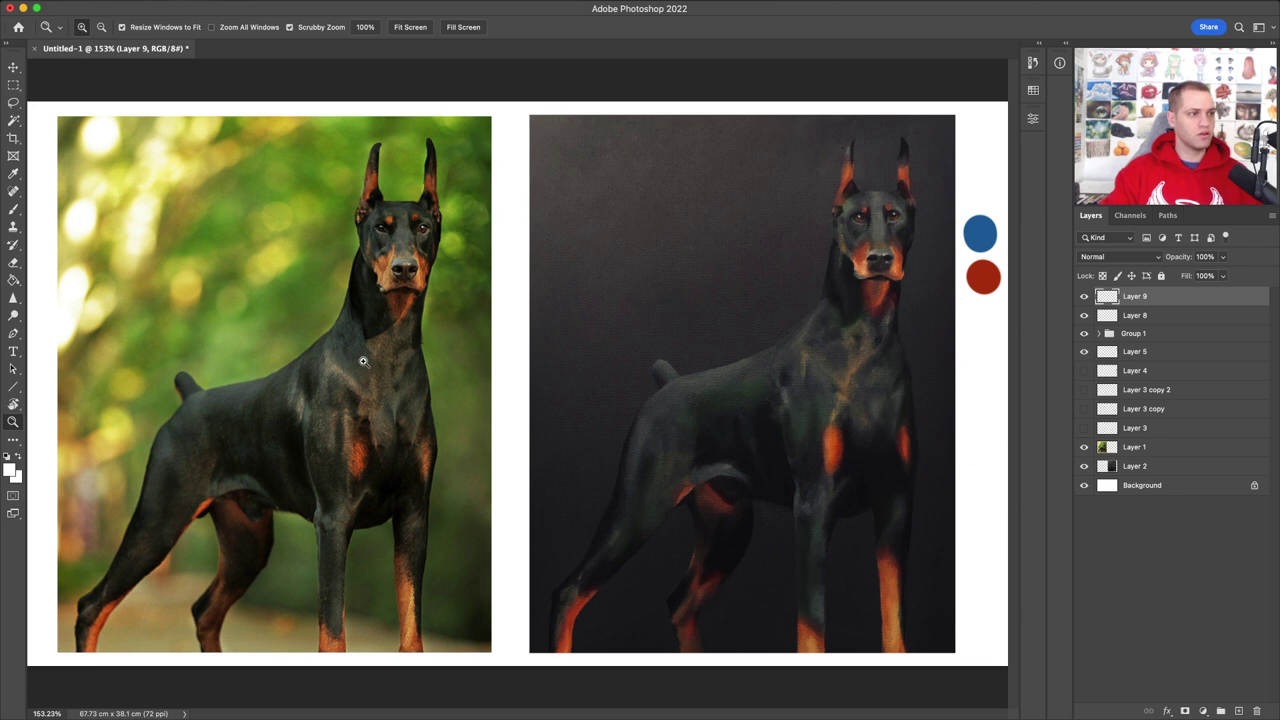
{"action": "key", "text": "b"}
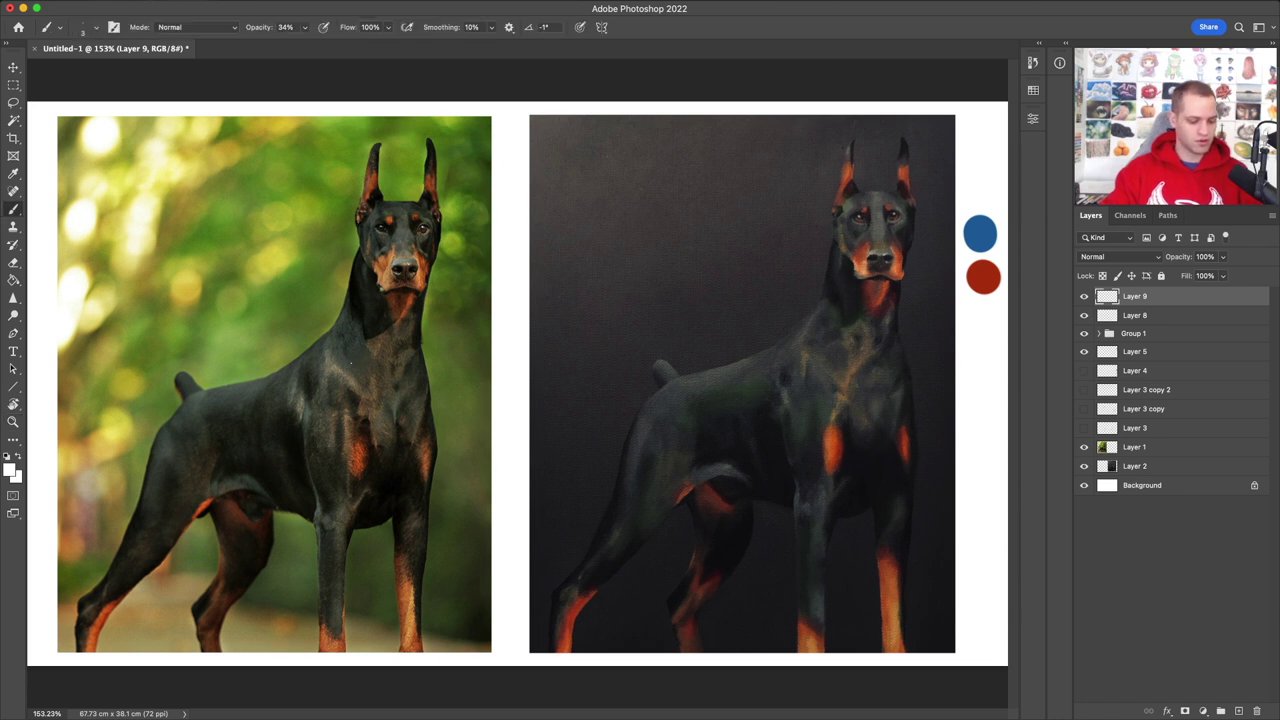
{"action": "left_click", "coordinate": [345, 365], "text": "alt"}
{"action": "left_click_drag", "start_coordinate": [662, 388], "coordinate": [667, 389]}
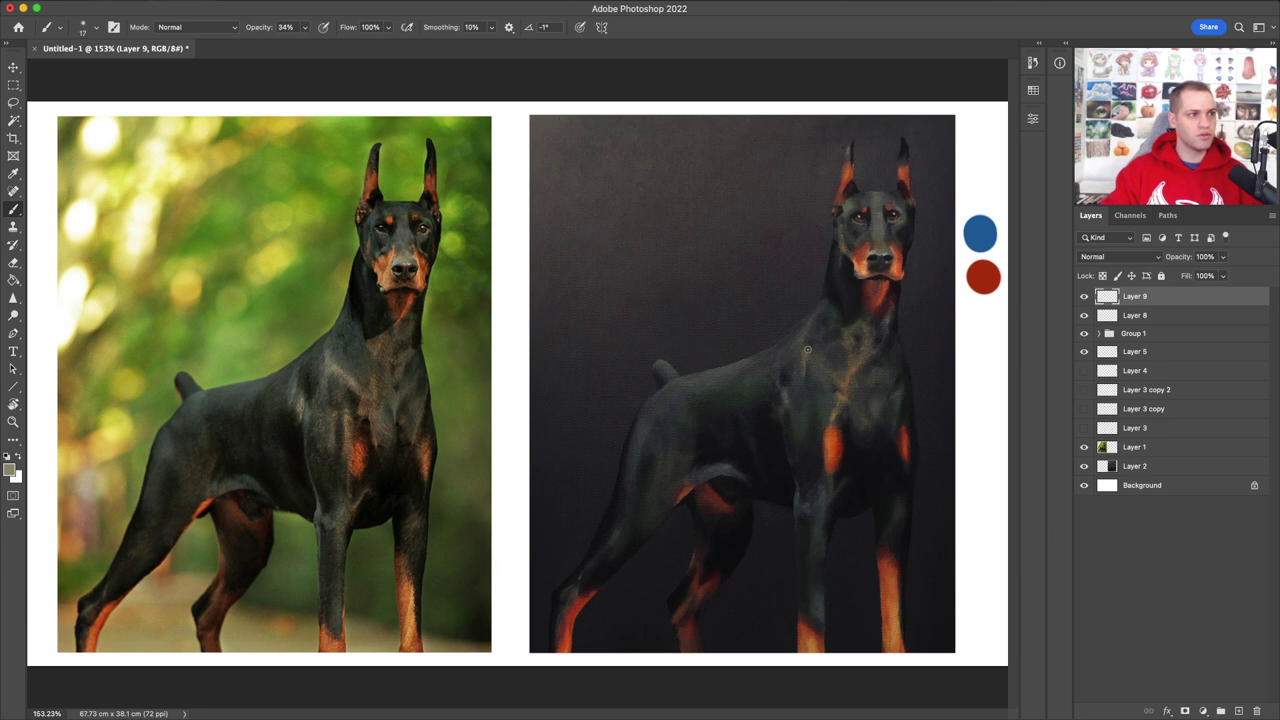
{"action": "mouse_move", "coordinate": [807, 335]}
{"action": "left_mouse_down"}
{"action": "mouse_move", "coordinate": [848, 388]}
{"action": "mouse_move", "coordinate": [808, 360]}
{"action": "mouse_move", "coordinate": [801, 404]}
{"action": "mouse_move", "coordinate": [792, 397]}
{"action": "left_mouse_up"}
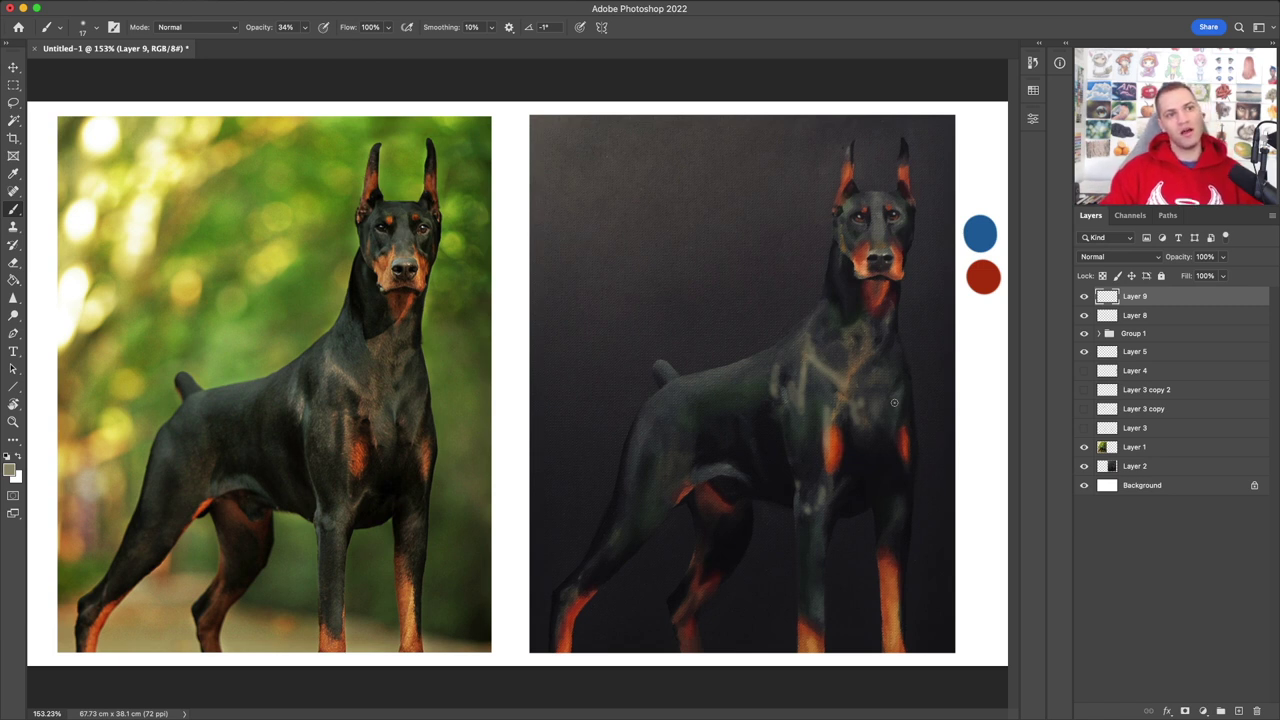
Step: Compare the painted dog's chest and shoulder with Layer 9 hidden and shown
{"action": "left_click", "coordinate": [1083, 297]}
{"action": "left_click", "coordinate": [1083, 297]}
{"action": "left_click", "coordinate": [1083, 297]}
{"action": "left_click", "coordinate": [1083, 297]}
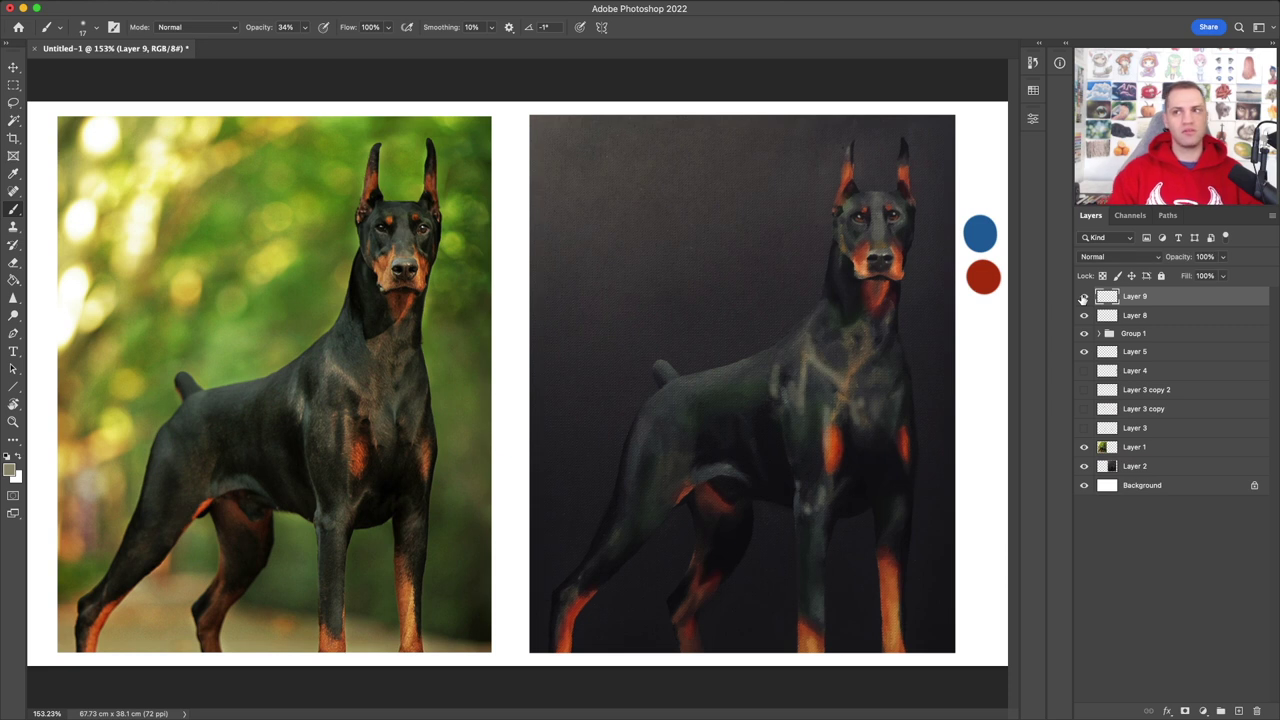